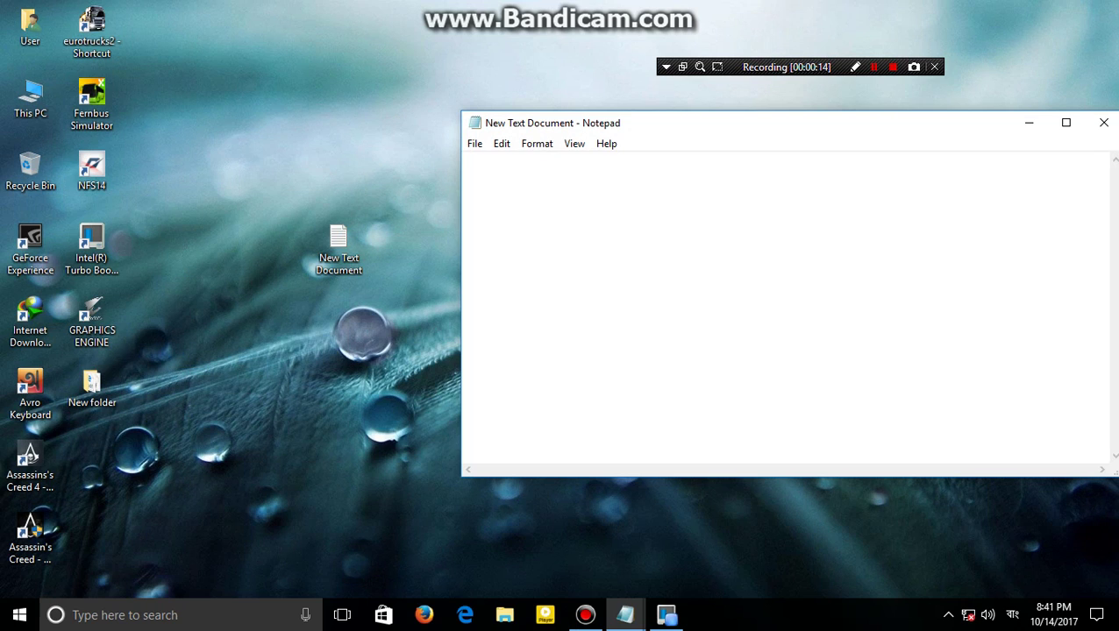
Write "sO yeah lets start" in the Notepad document using English keyboard input and minimize the window
type("m")
key("BackSpace")
key("F12")
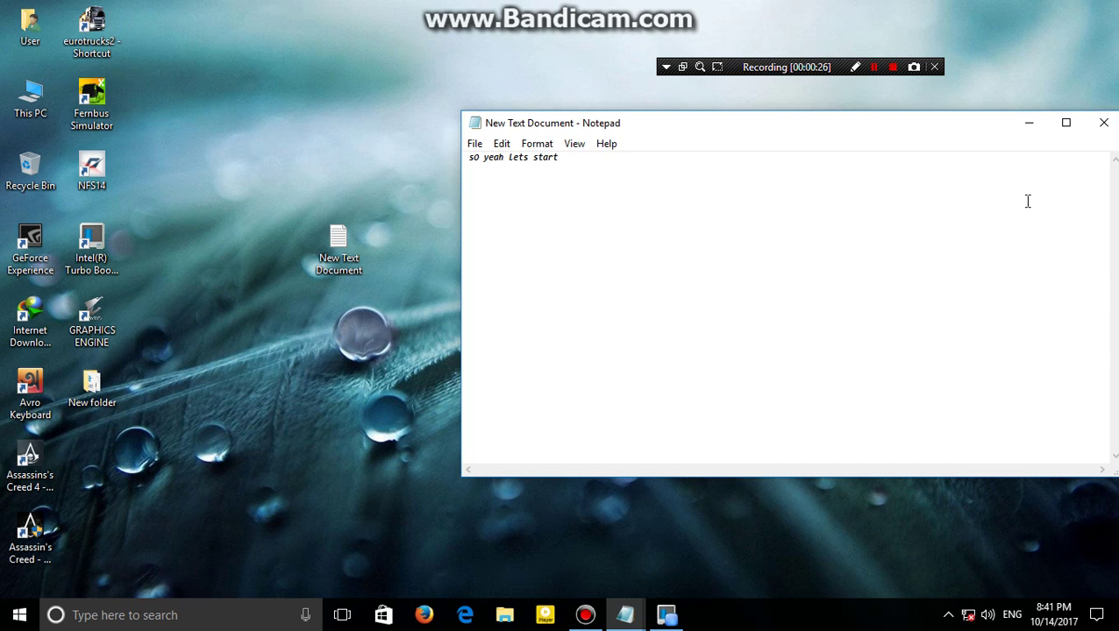
left_click(1031, 124)
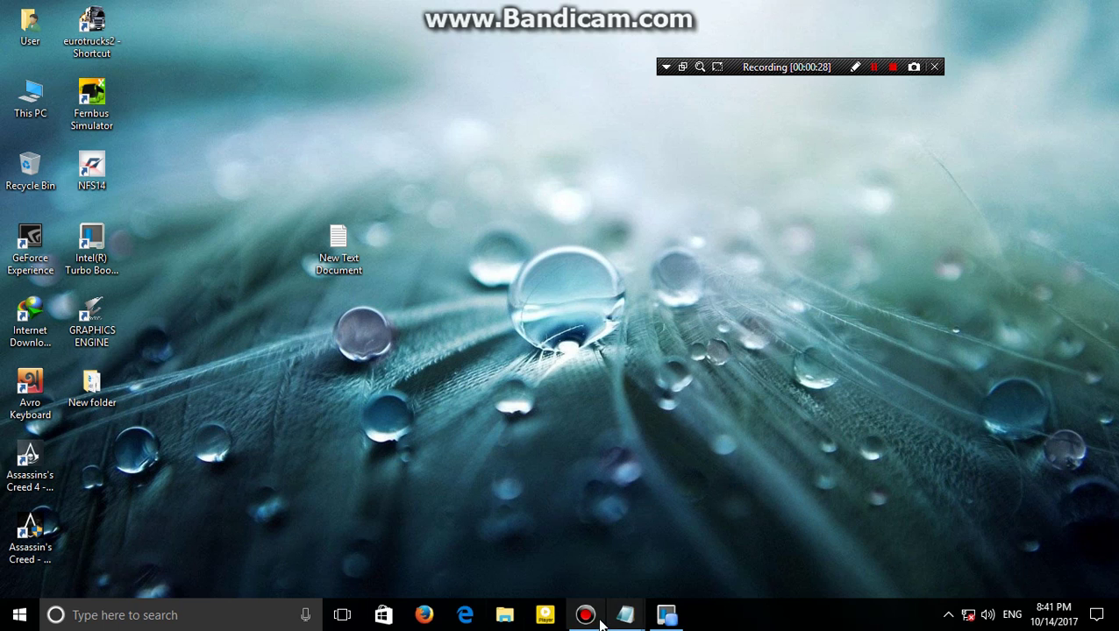
mouse_move(633, 617)
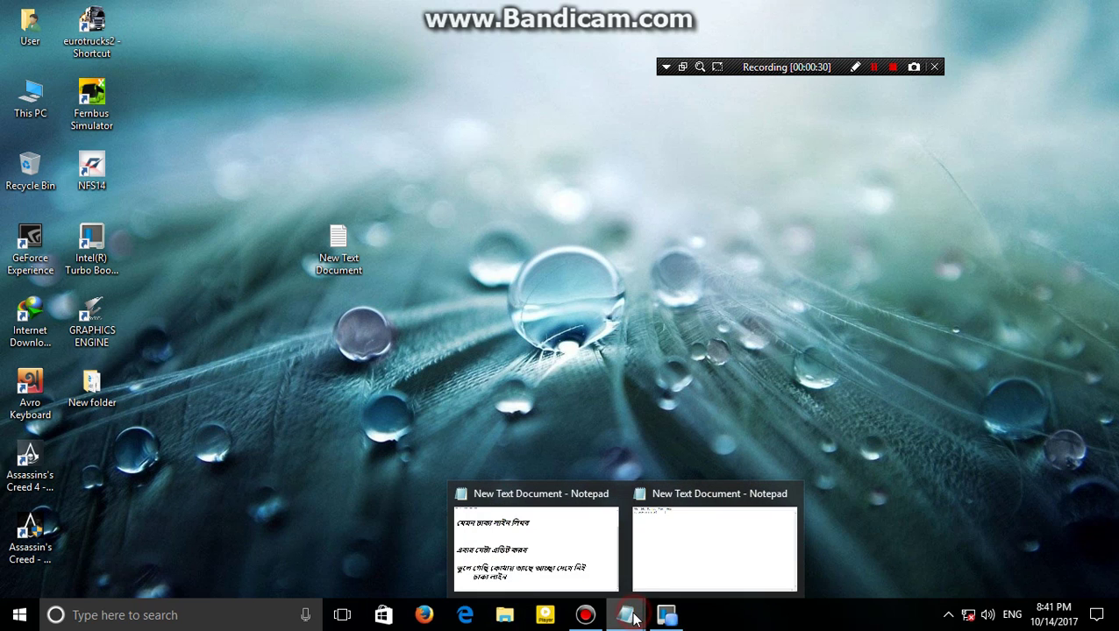
left_click(605, 500)
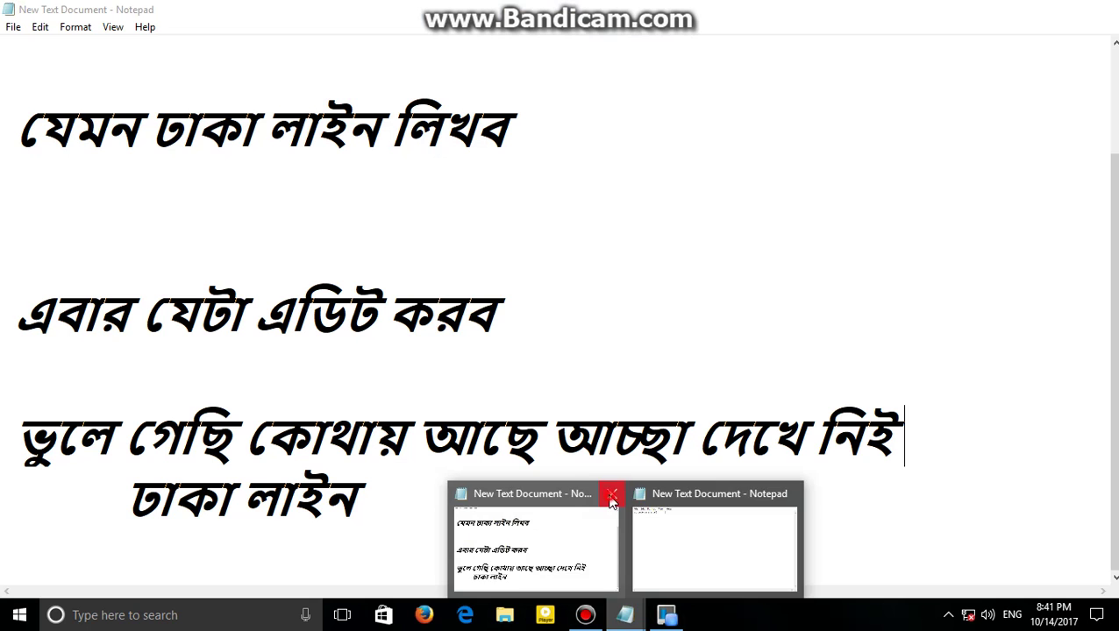
left_click(570, 324)
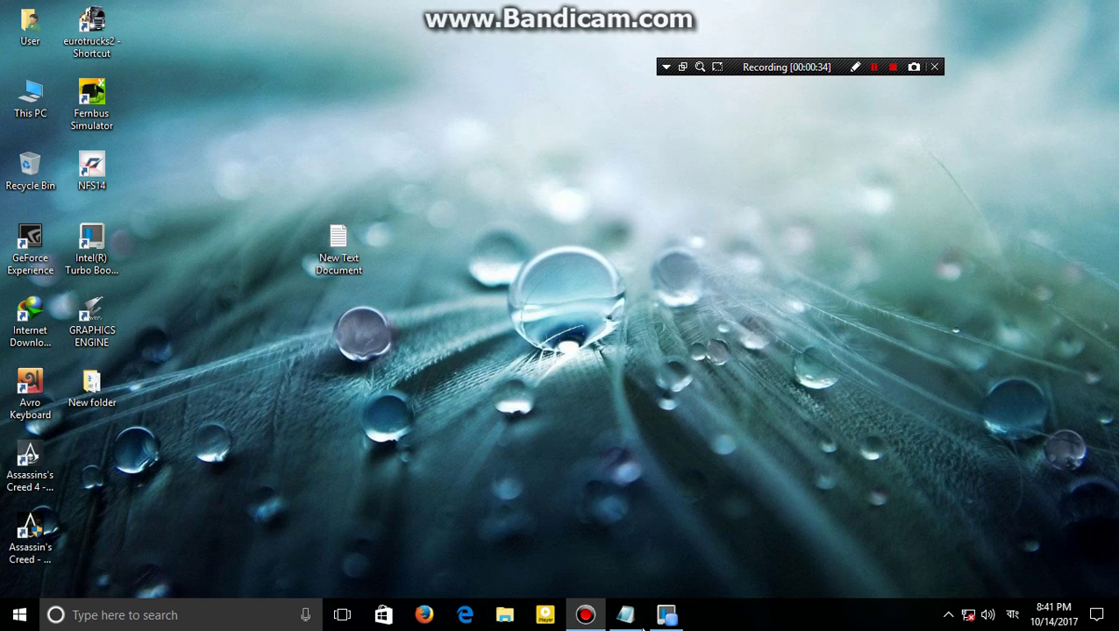
right_click(400, 196)
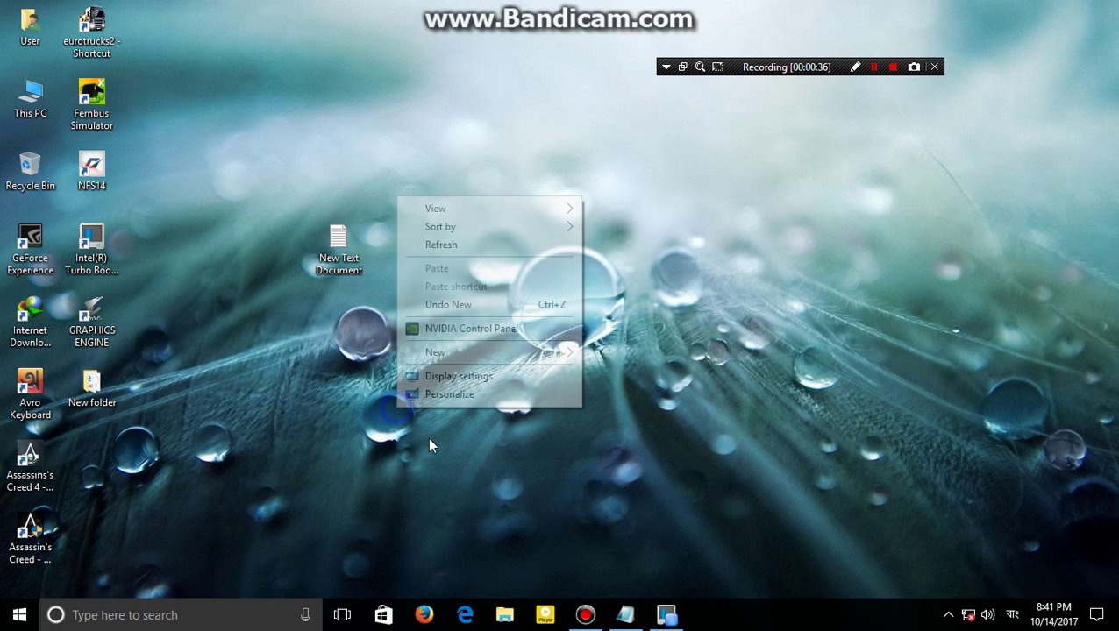
left_click(455, 245)
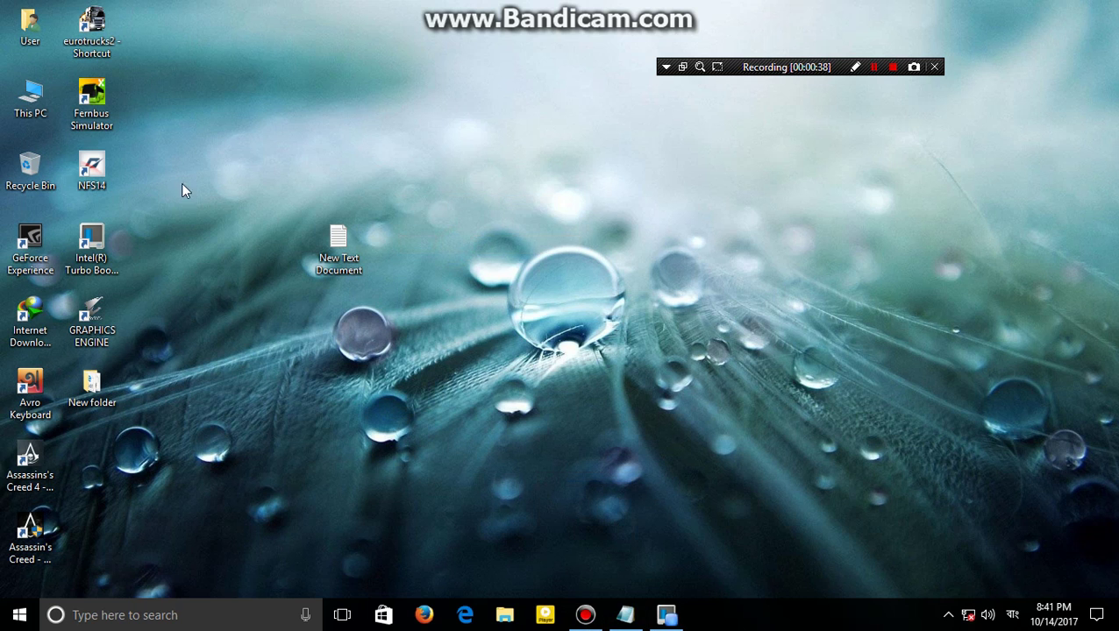
Go through the User and Documents folders to Downloads and check the contents of the Hino RM2 Coach archive, closing it again
double_click(30, 27)
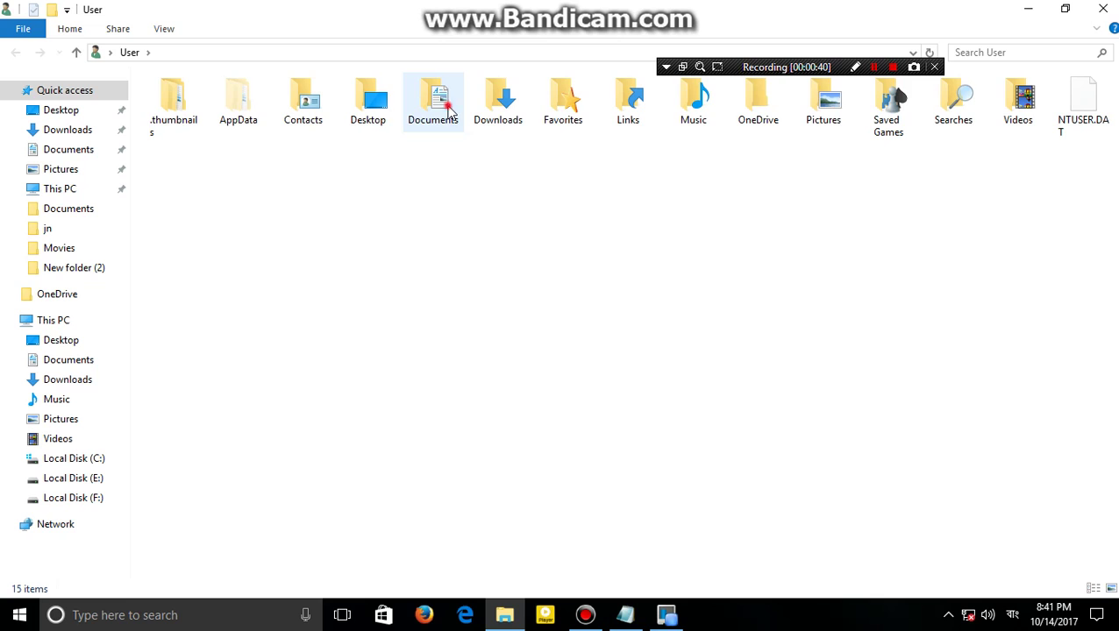
double_click(435, 98)
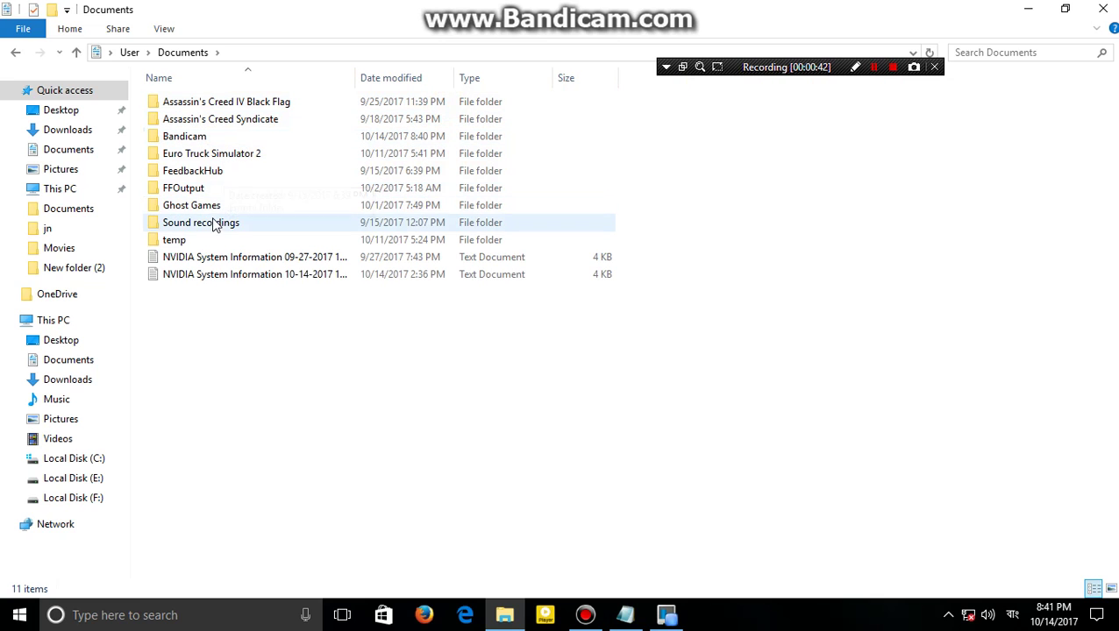
left_click(68, 129)
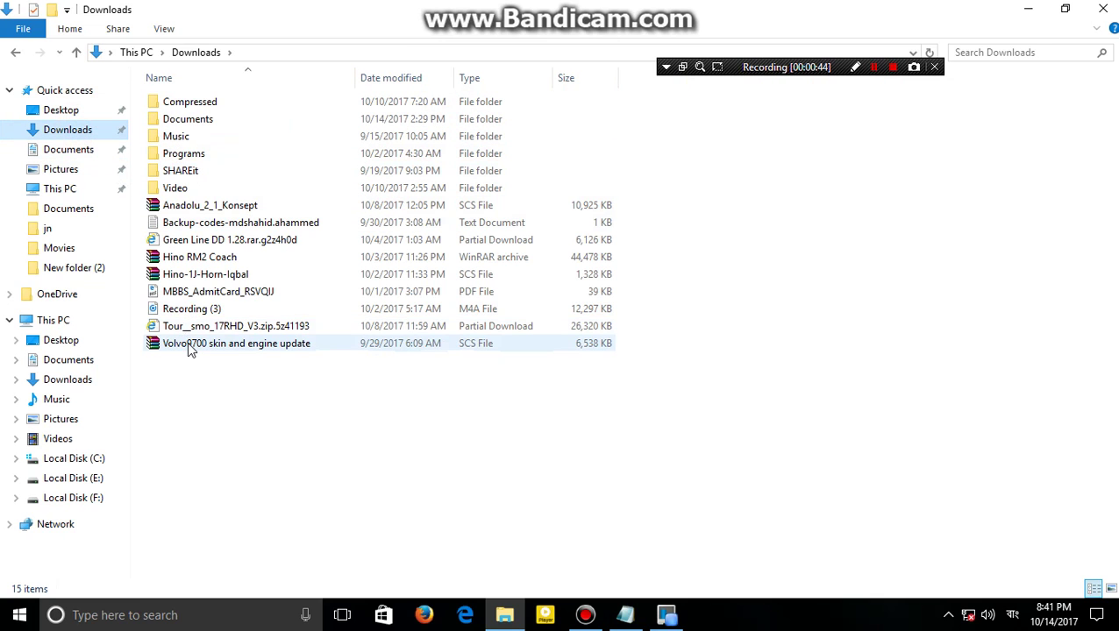
left_click(191, 256)
double_click(192, 256)
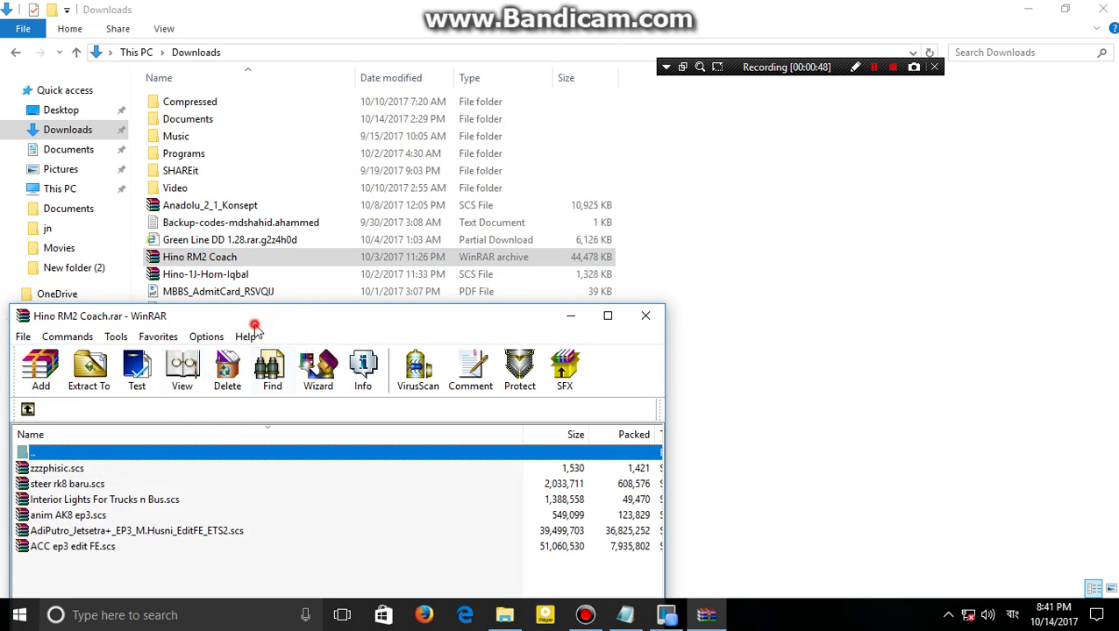
left_click_drag(254, 325, 319, 259)
left_click(709, 247)
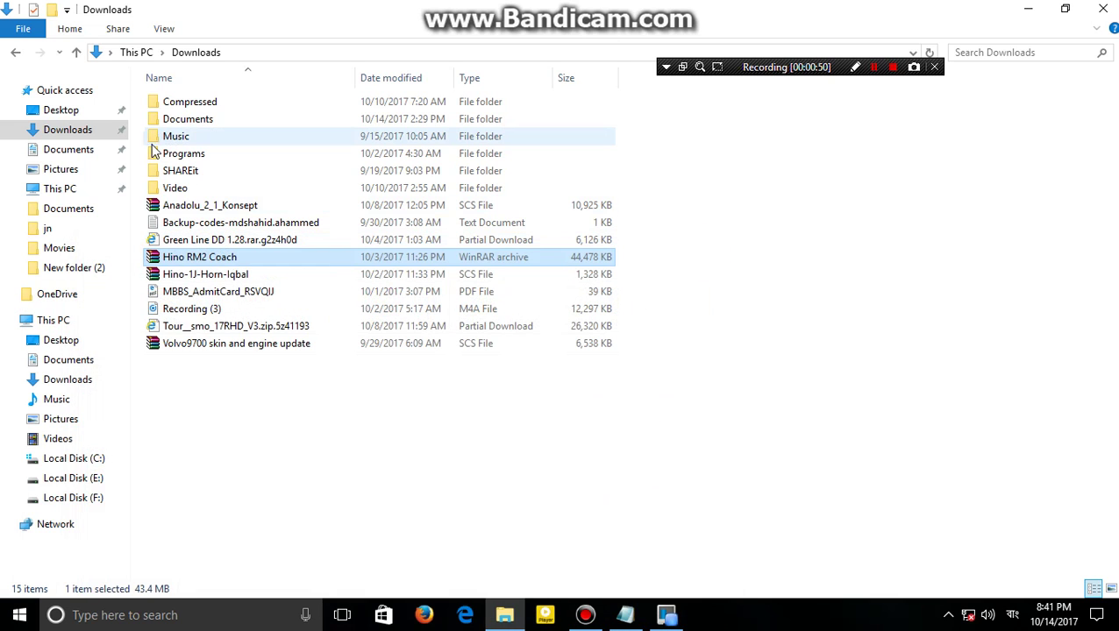
Open the AdiPutro_Jetsetra+_EP3 mod archive from the Documents > Euro Truck Simulator 2 > mod folder in a maximized WinRAR window
left_click(81, 151)
double_click(239, 153)
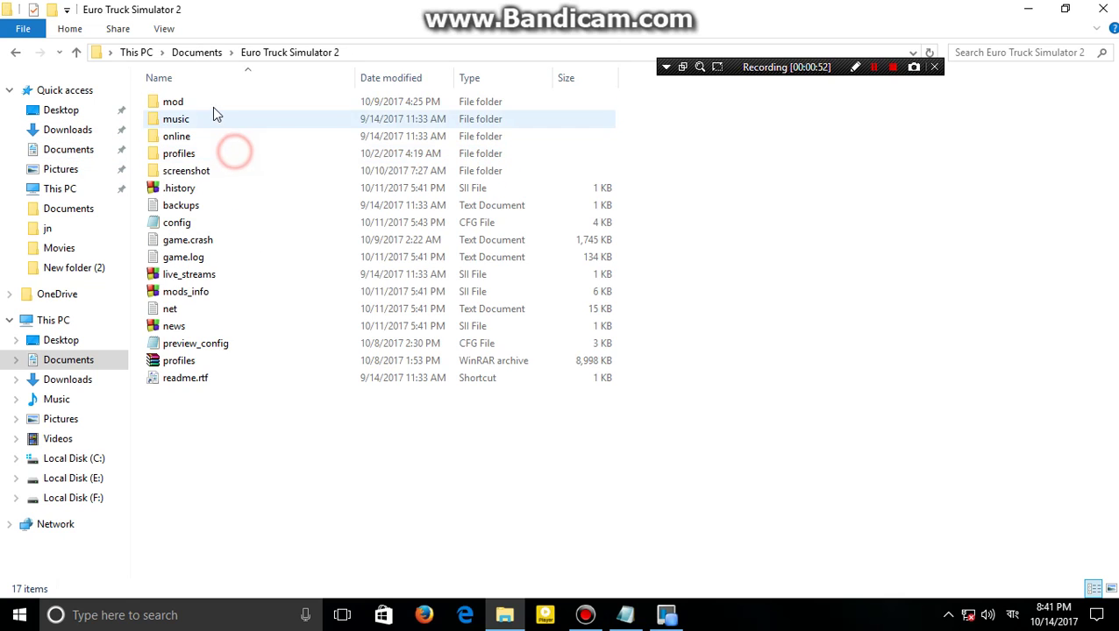
double_click(196, 104)
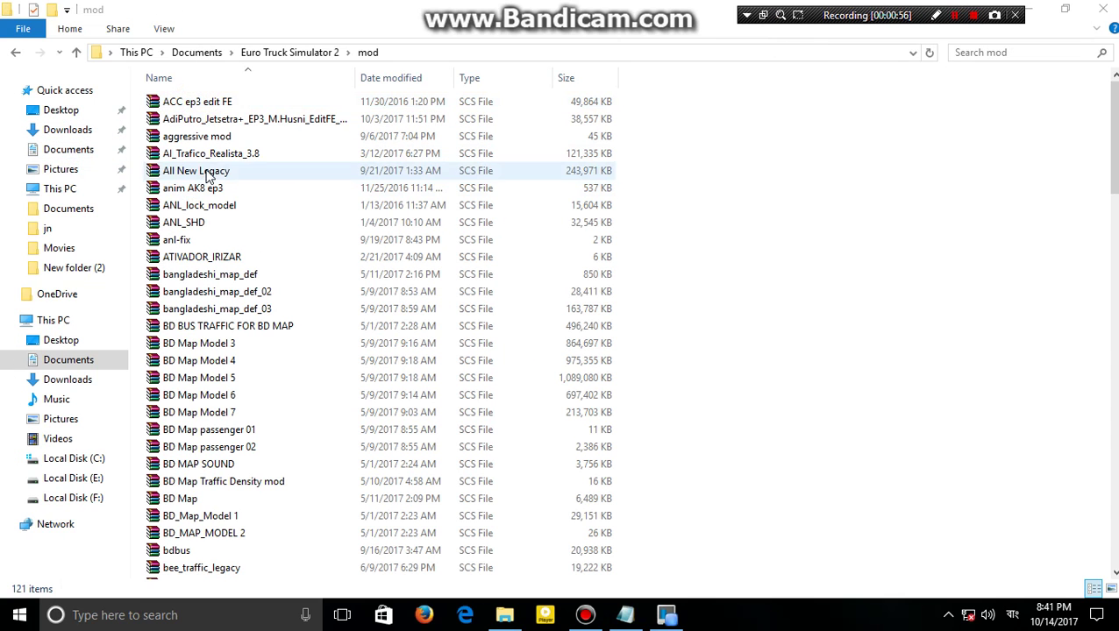
double_click(220, 118)
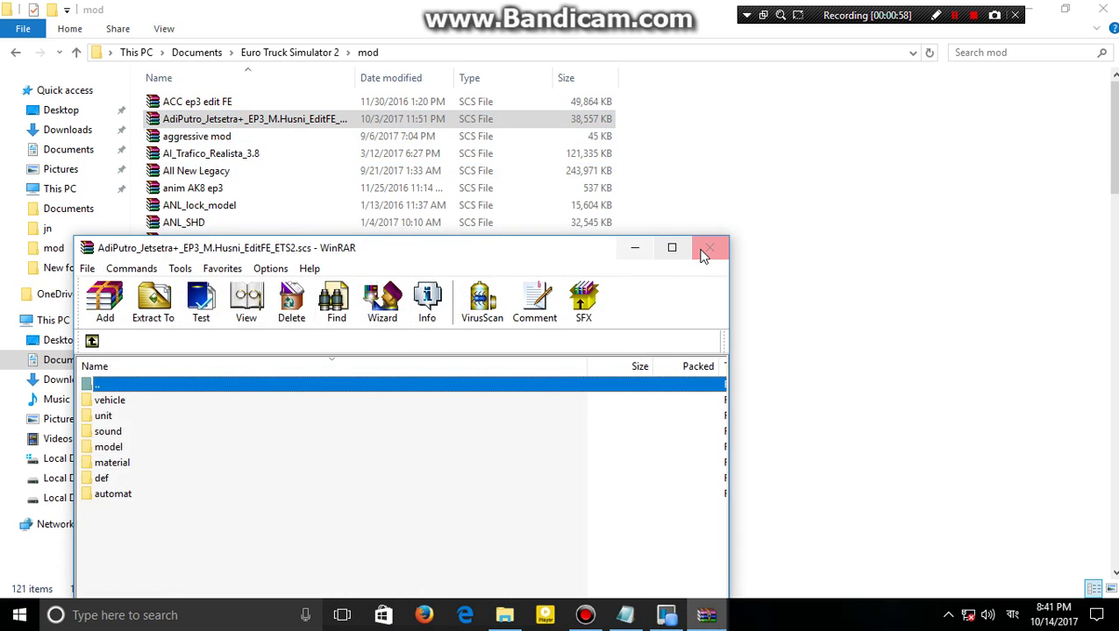
left_click(671, 247)
Browse the archive from the vehicle and truck folders down to the textures folder inside alpha > jetsetmh
double_click(39, 159)
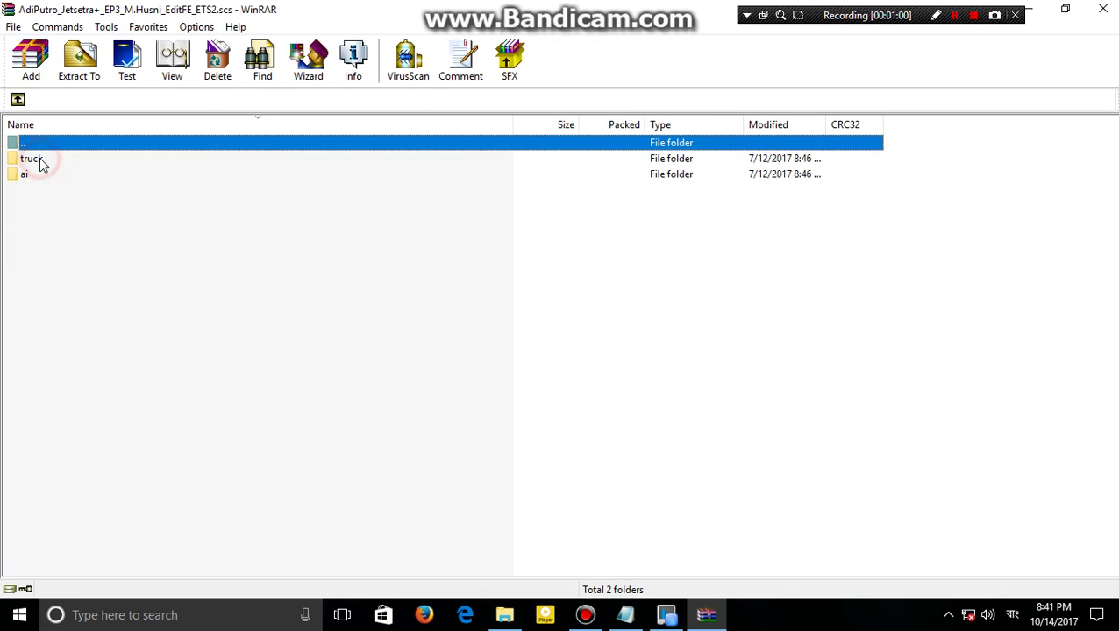
double_click(38, 161)
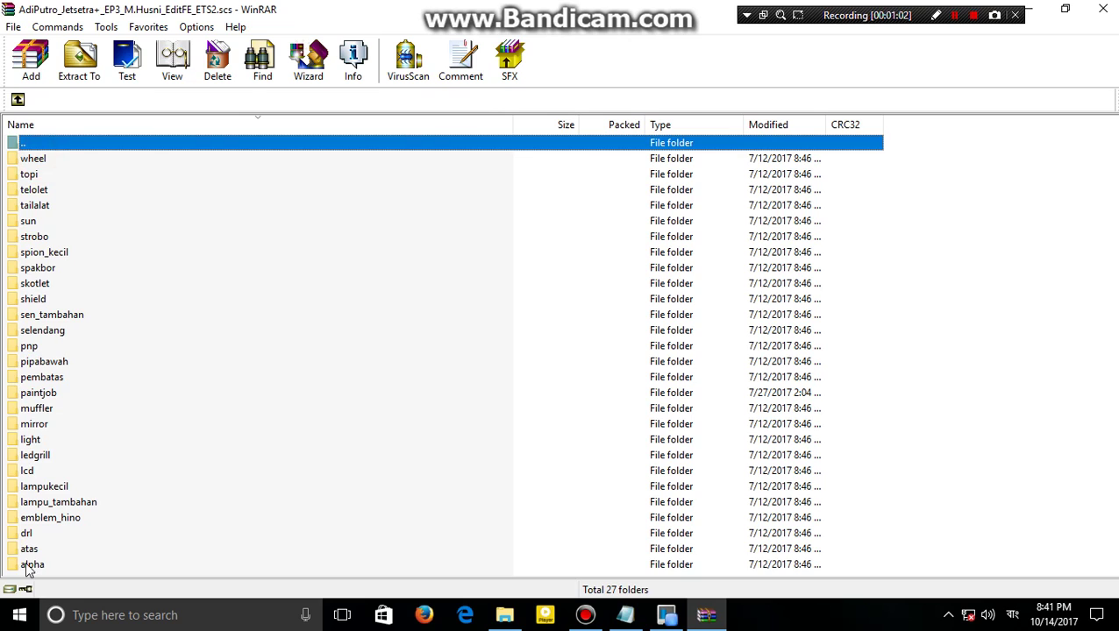
left_click(27, 567)
double_click(21, 566)
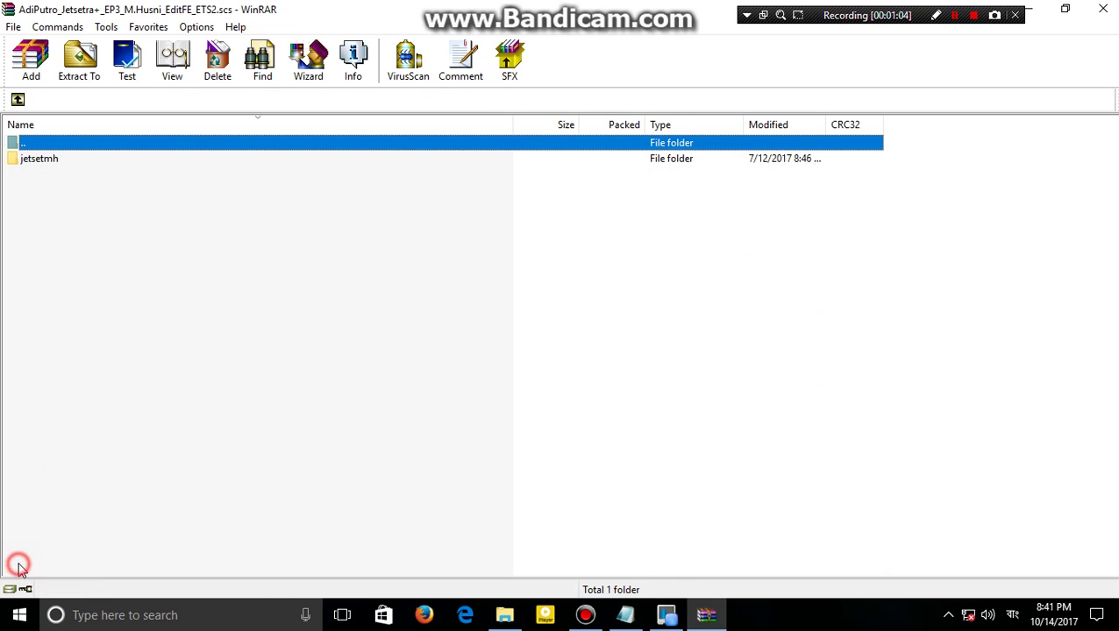
left_click(51, 171)
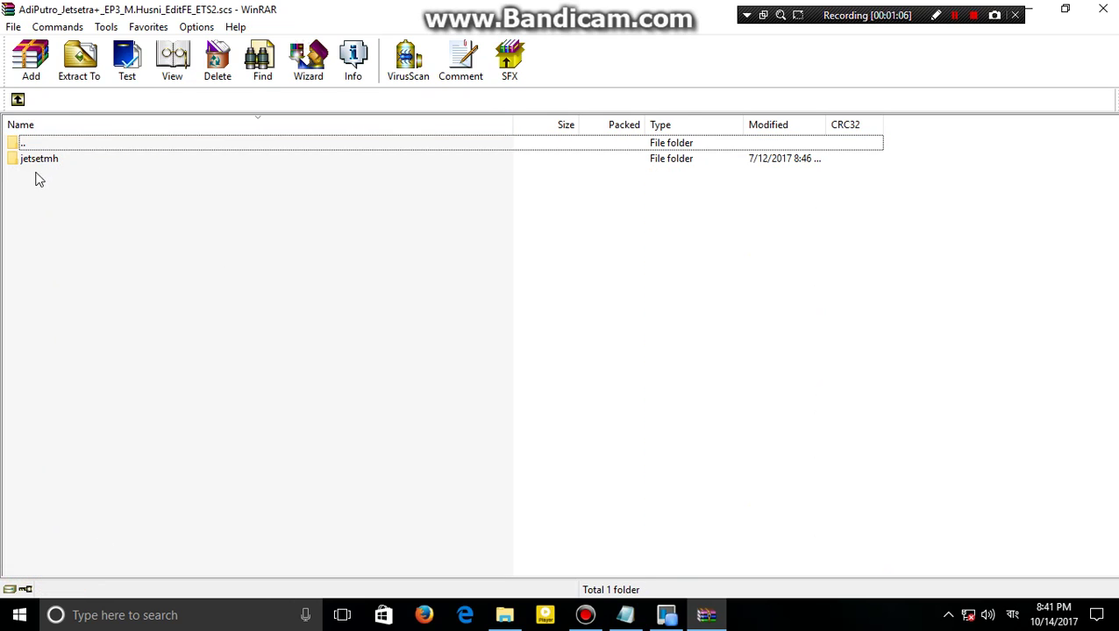
double_click(47, 158)
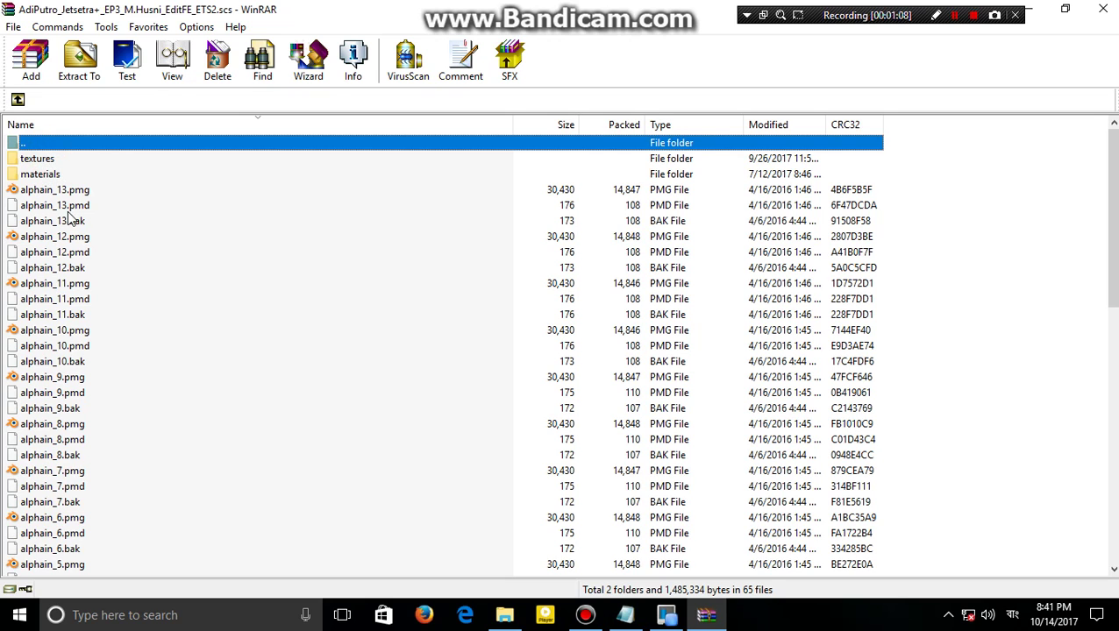
double_click(39, 161)
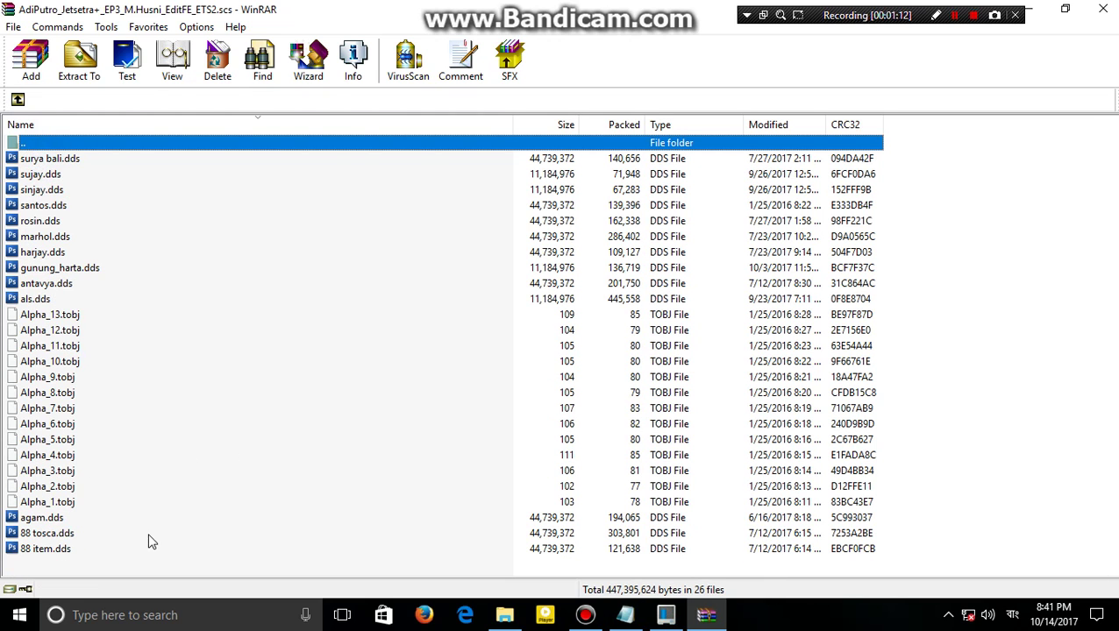
View the agam.dds texture in Photoshop without its mip maps, and close both the image and Photoshop
double_click(35, 519)
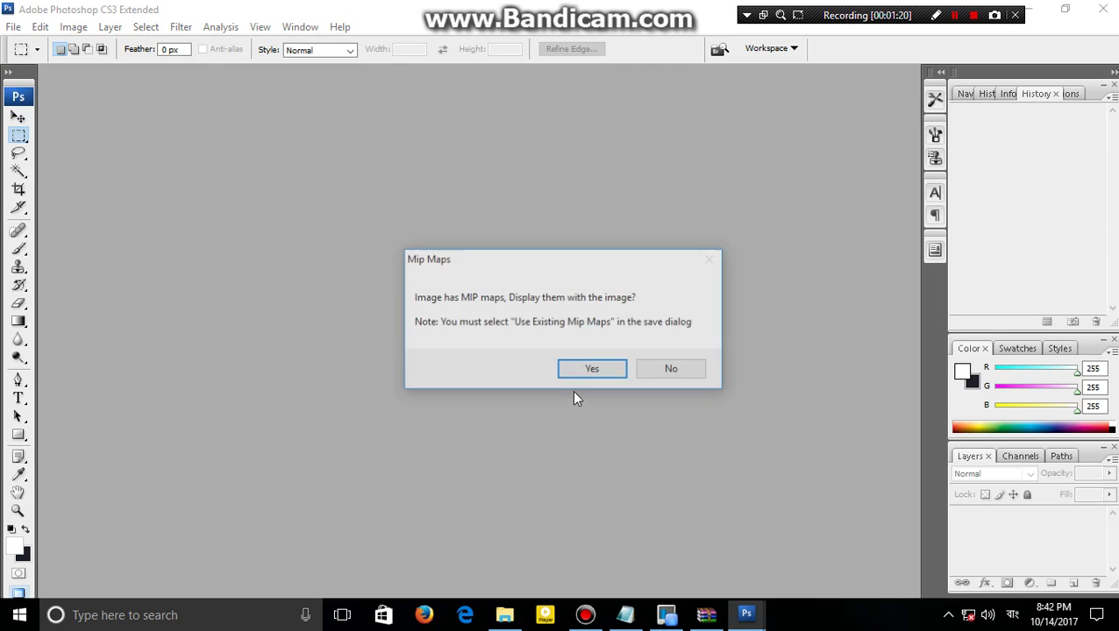
left_click(679, 368)
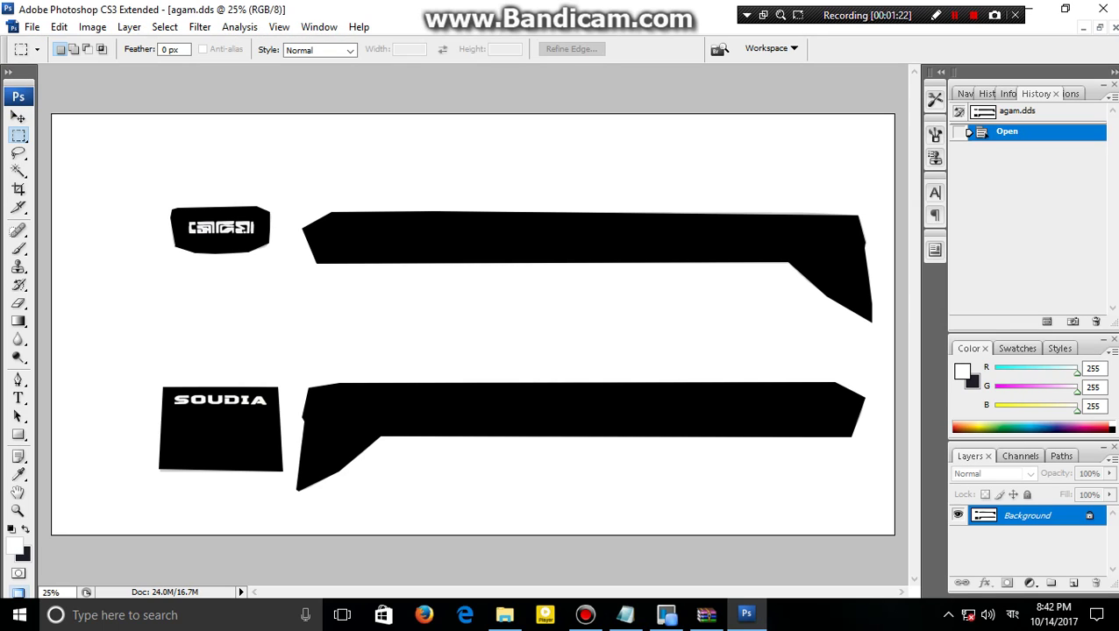
left_click(1114, 27)
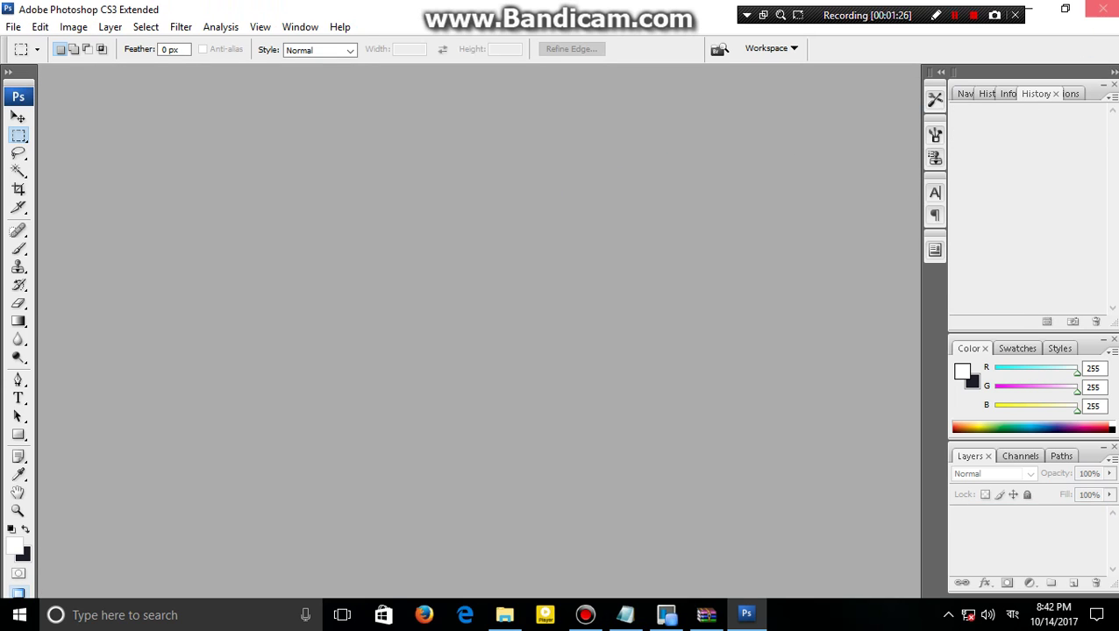
left_click(1102, 8)
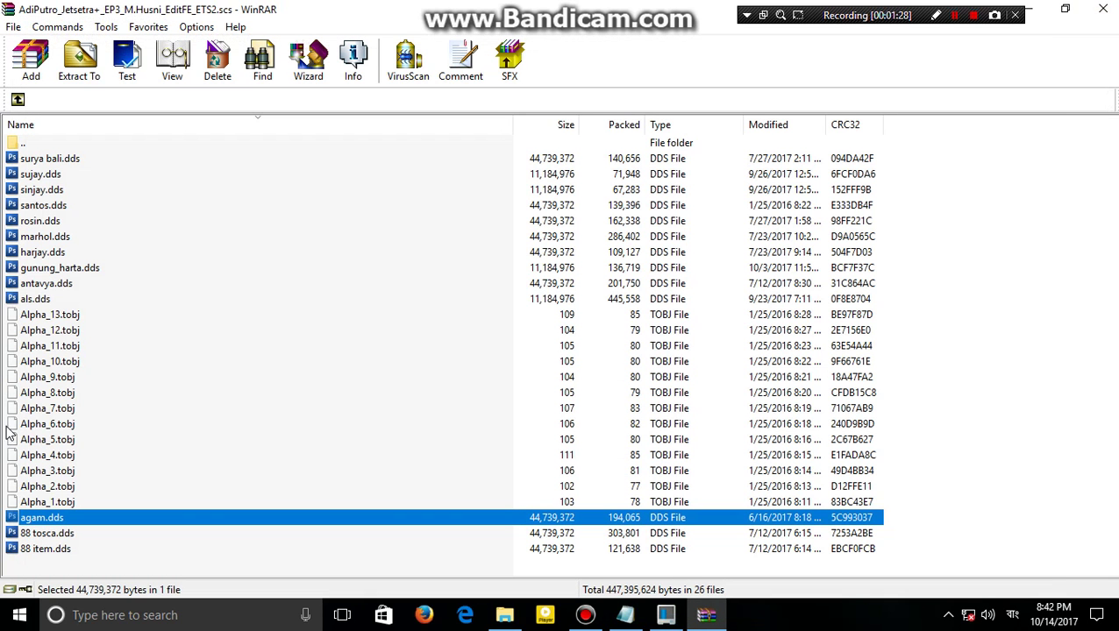
Open the gunung_harta.dds texture from the archive in Photoshop without displaying its mip maps
left_click(31, 296)
left_click(32, 284)
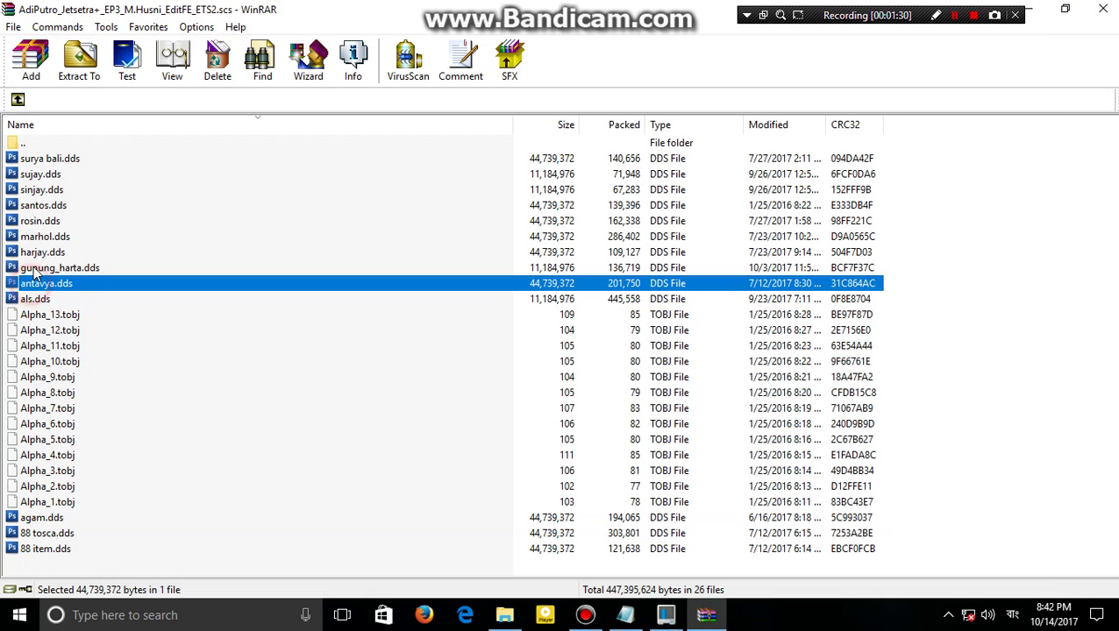
double_click(35, 267)
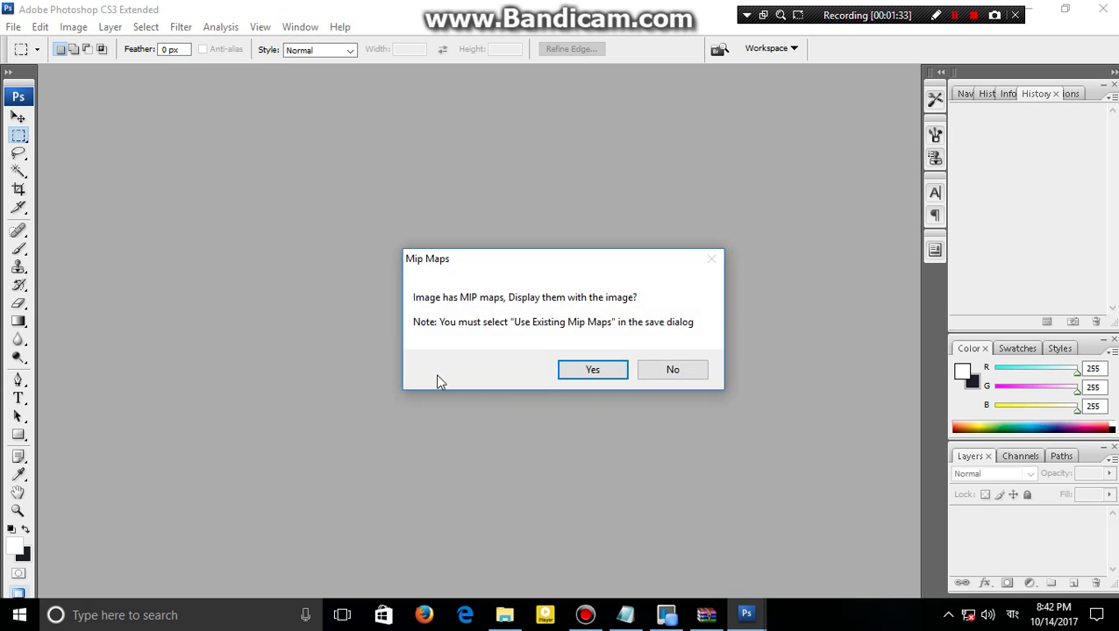
left_click(674, 372)
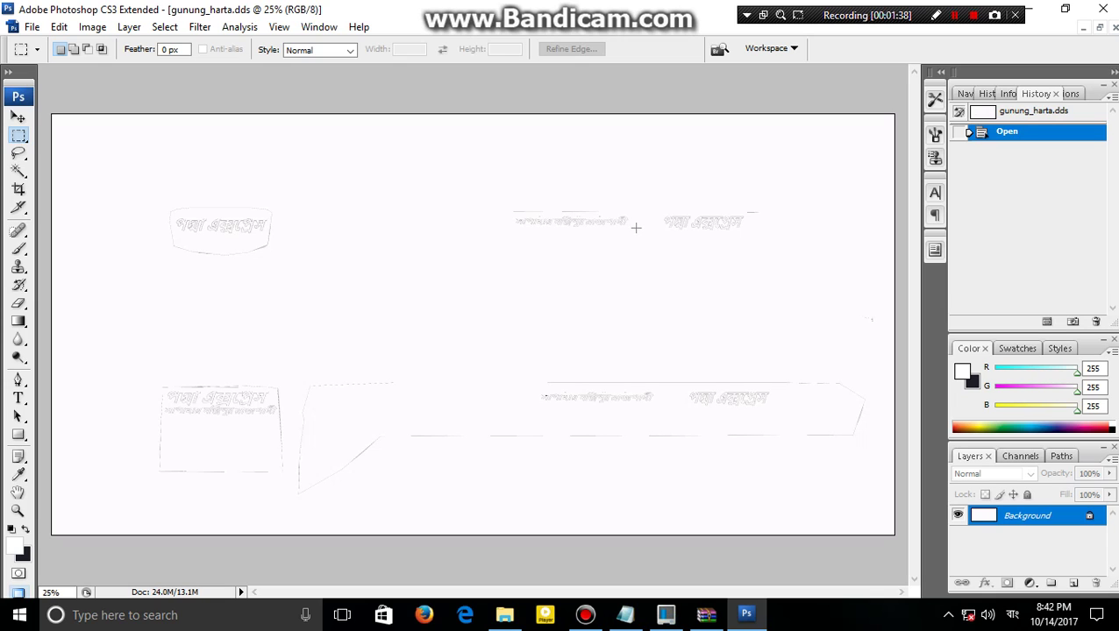
Examine the Bengali lettering on the small front panel, the rear panel and the lower side panel of the texture
left_click(252, 221)
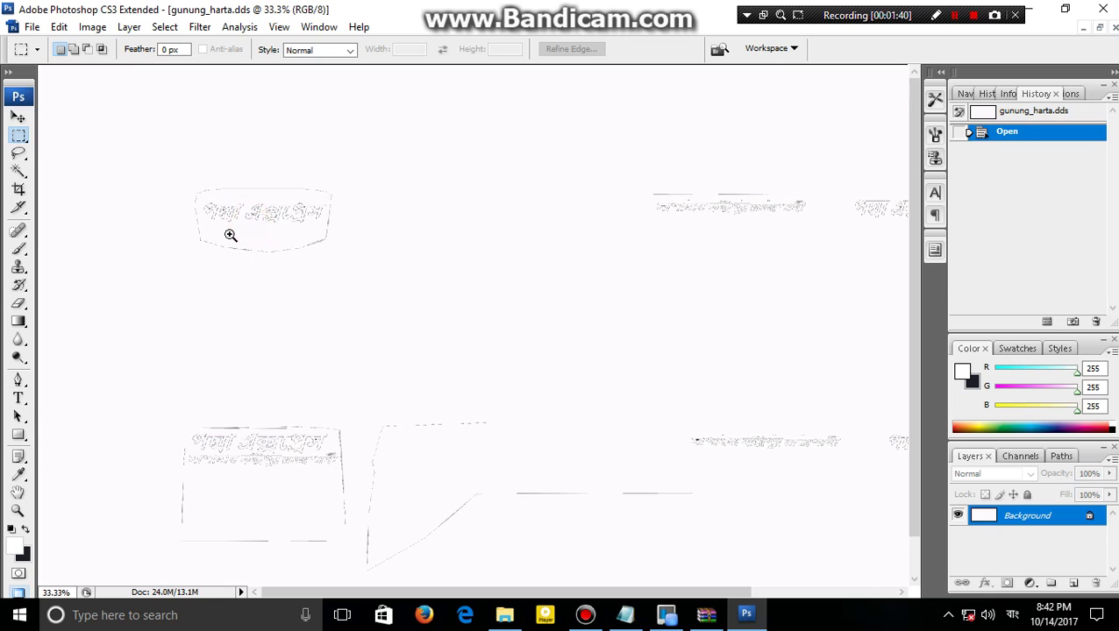
left_click(230, 237)
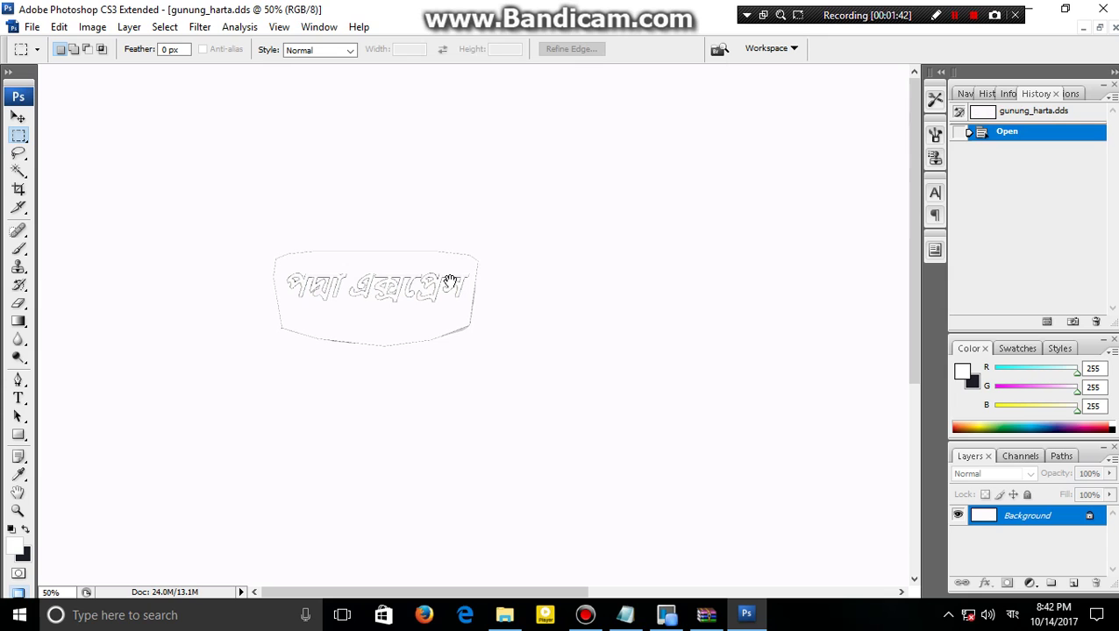
left_click(442, 337, "alt")
left_click(327, 412, "alt")
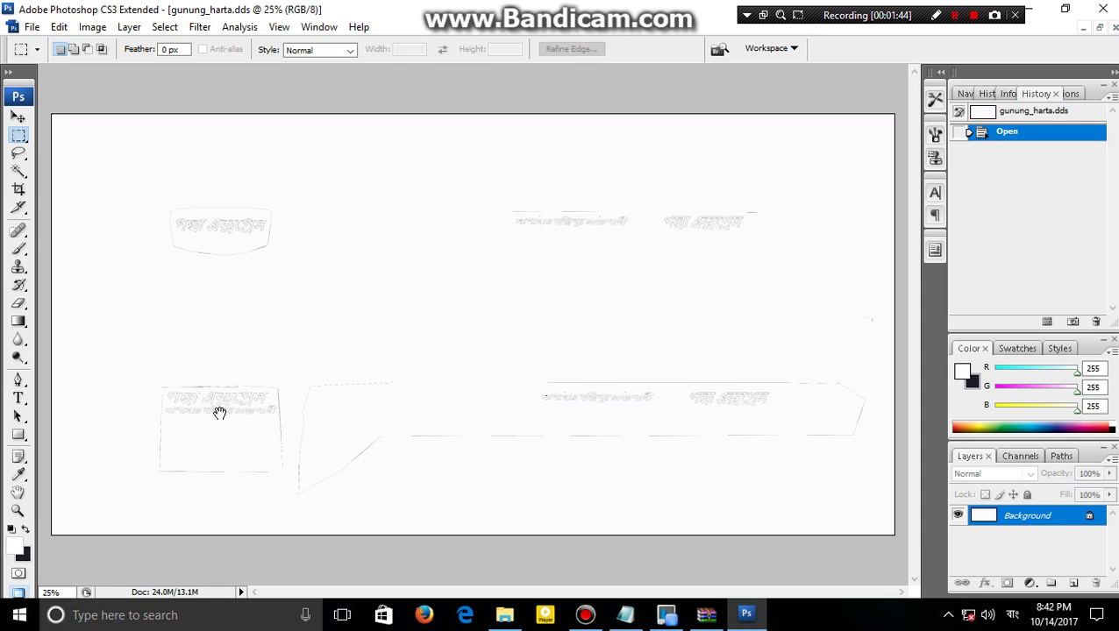
left_click(208, 413)
left_click(271, 448)
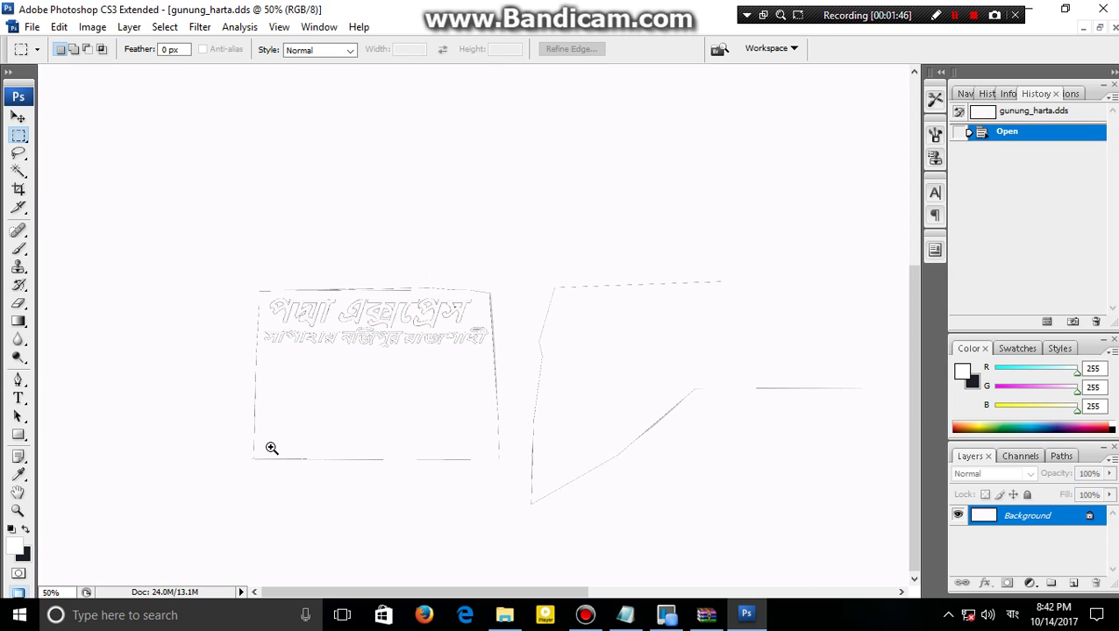
left_click(340, 333)
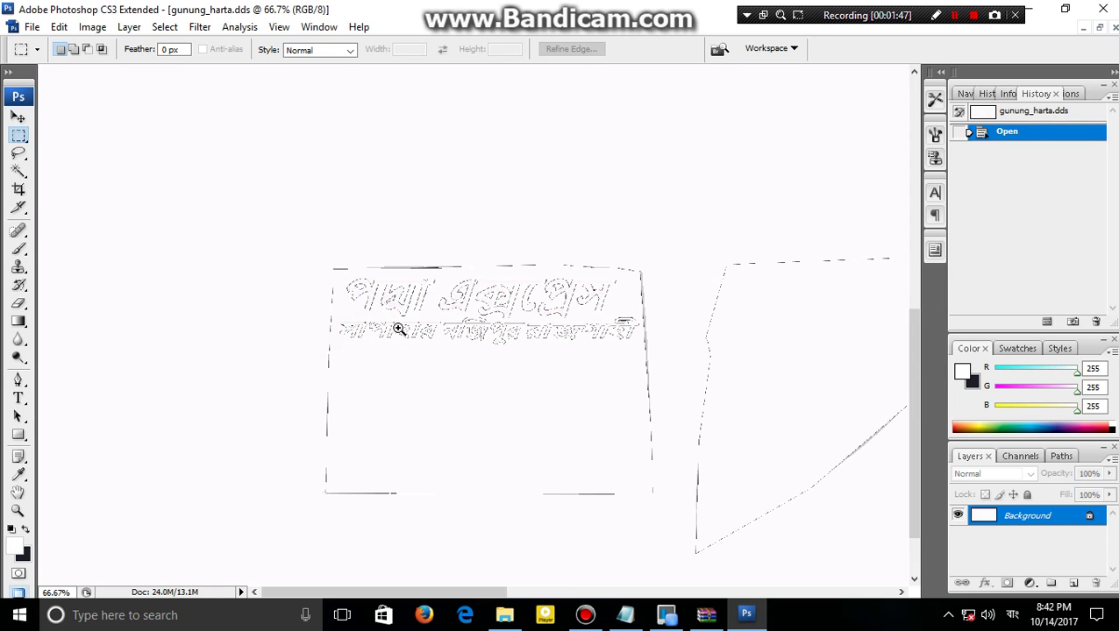
left_click(449, 316, "alt")
left_click(450, 315, "alt")
left_click(450, 314, "alt")
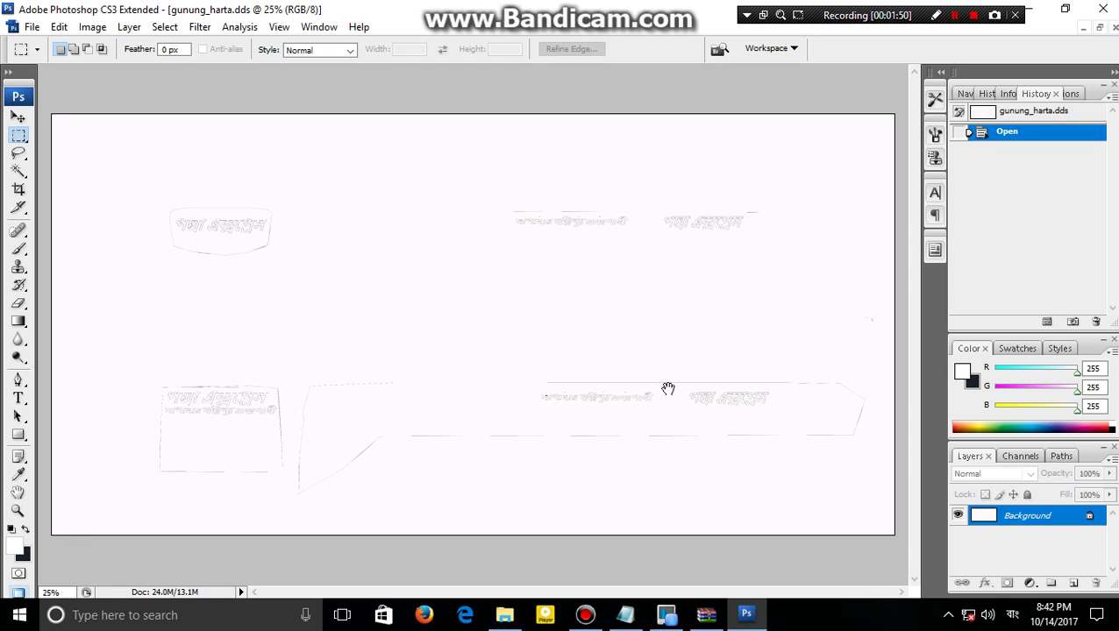
left_click(616, 394)
left_click(619, 393)
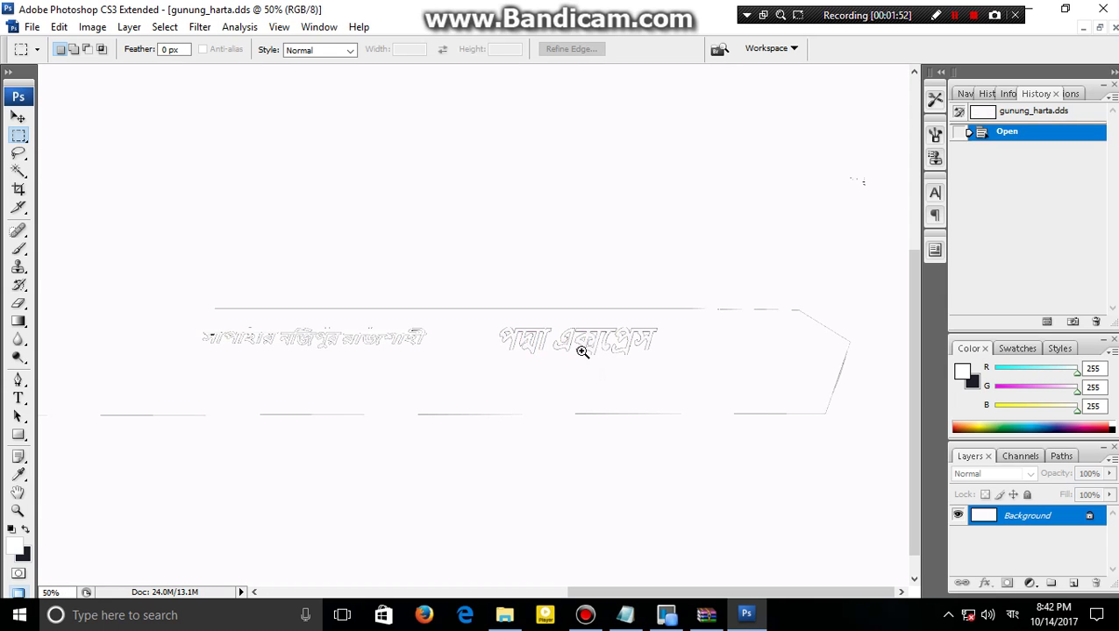
View the whole gunung_harta.dds texture zoomed out and close Photoshop
left_click(544, 332, "alt")
left_click(547, 332, "alt")
left_click(547, 332, "alt")
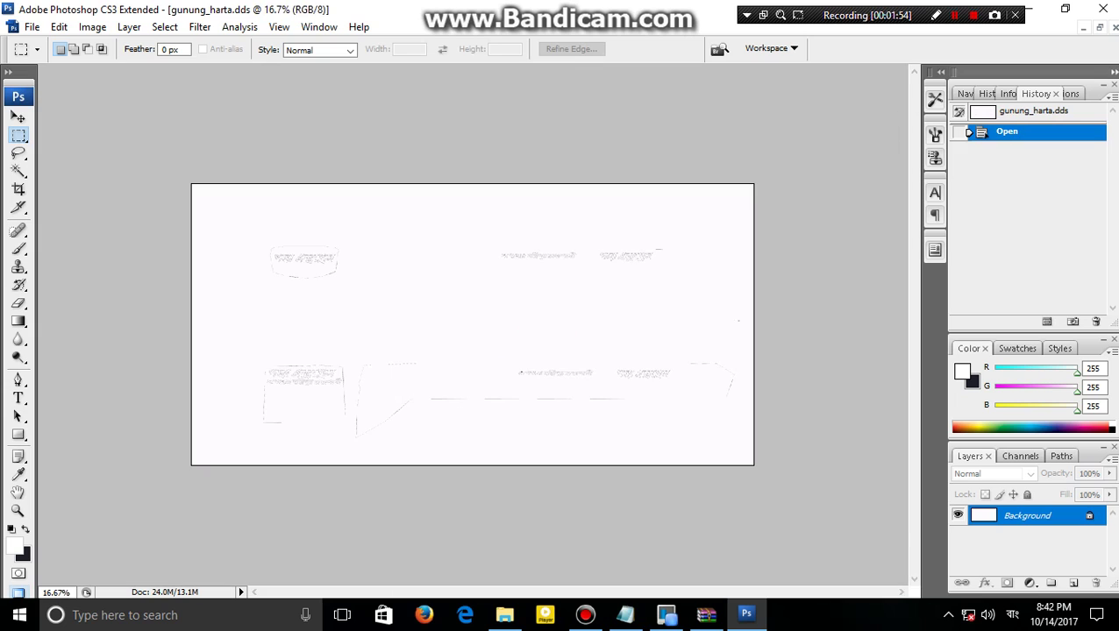
left_click(1103, 9)
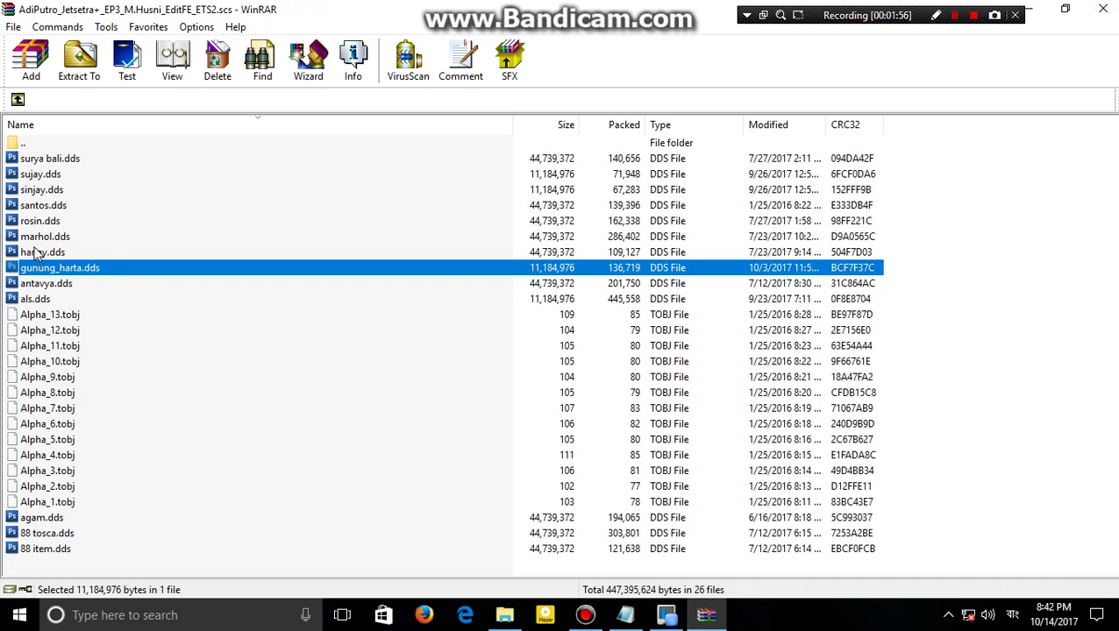
View the sujay.dds texture from the archive in Photoshop without its mip maps, close the image and return to WinRAR
left_click(39, 207)
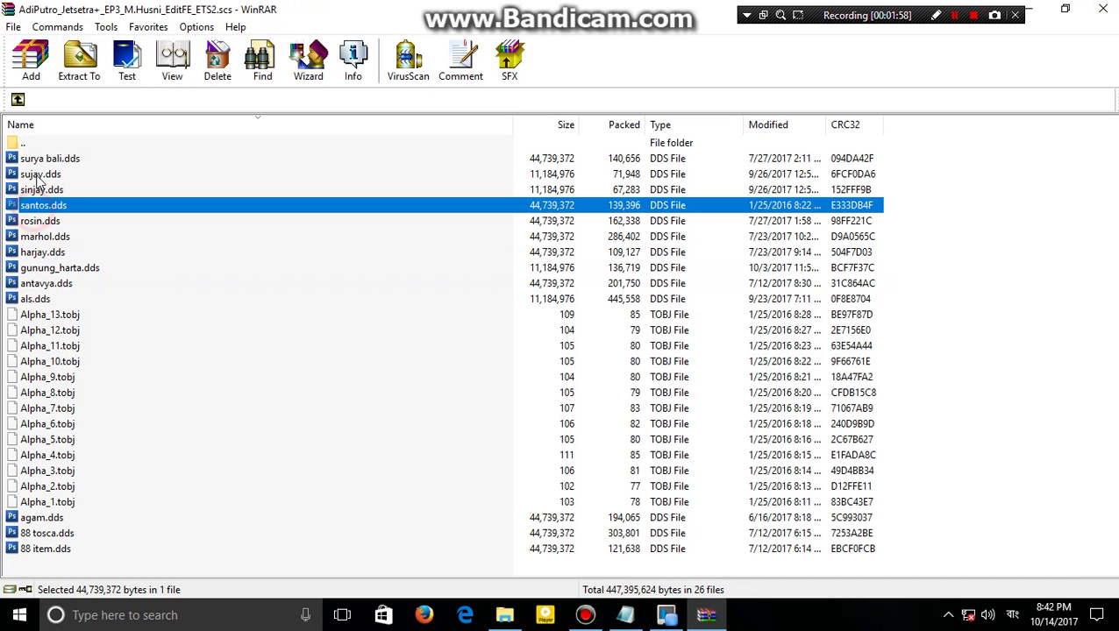
double_click(41, 174)
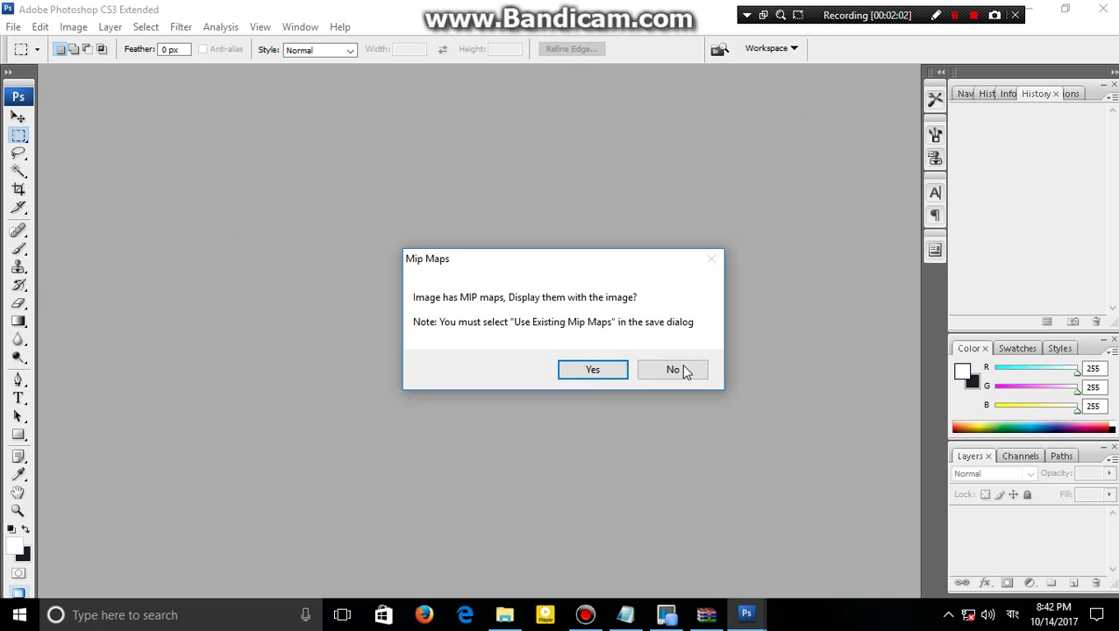
left_click(673, 369)
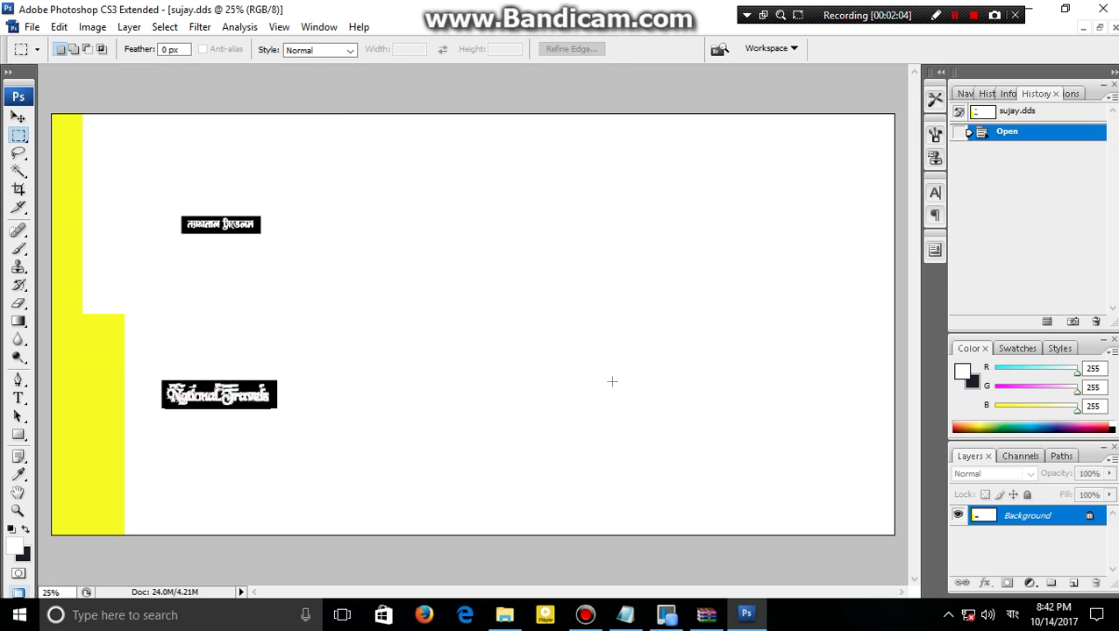
left_click(1113, 27)
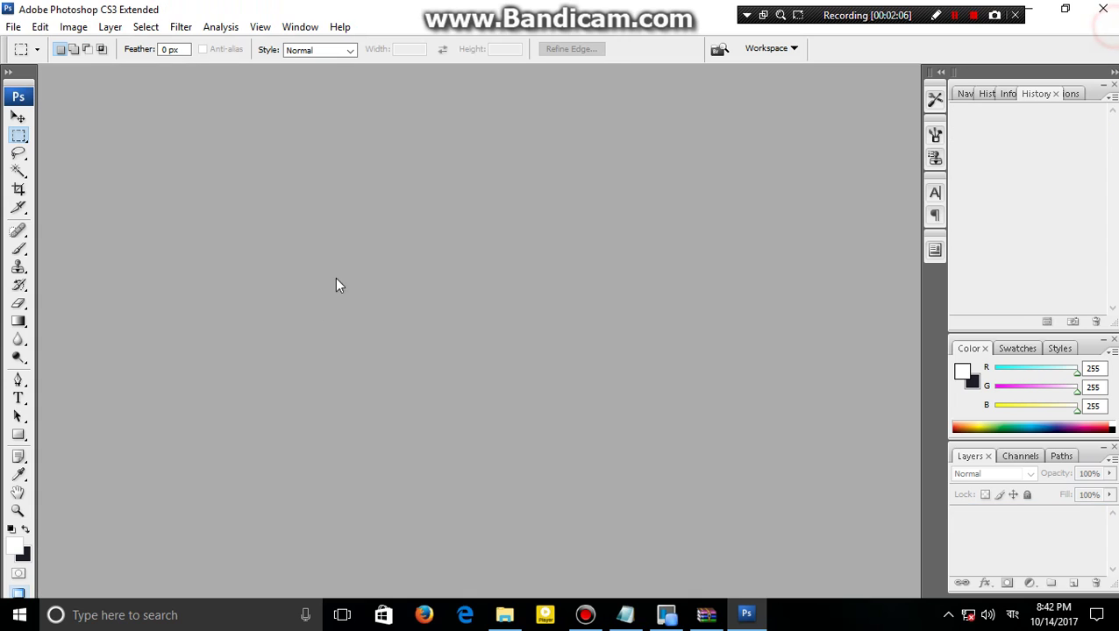
left_click(1031, 8)
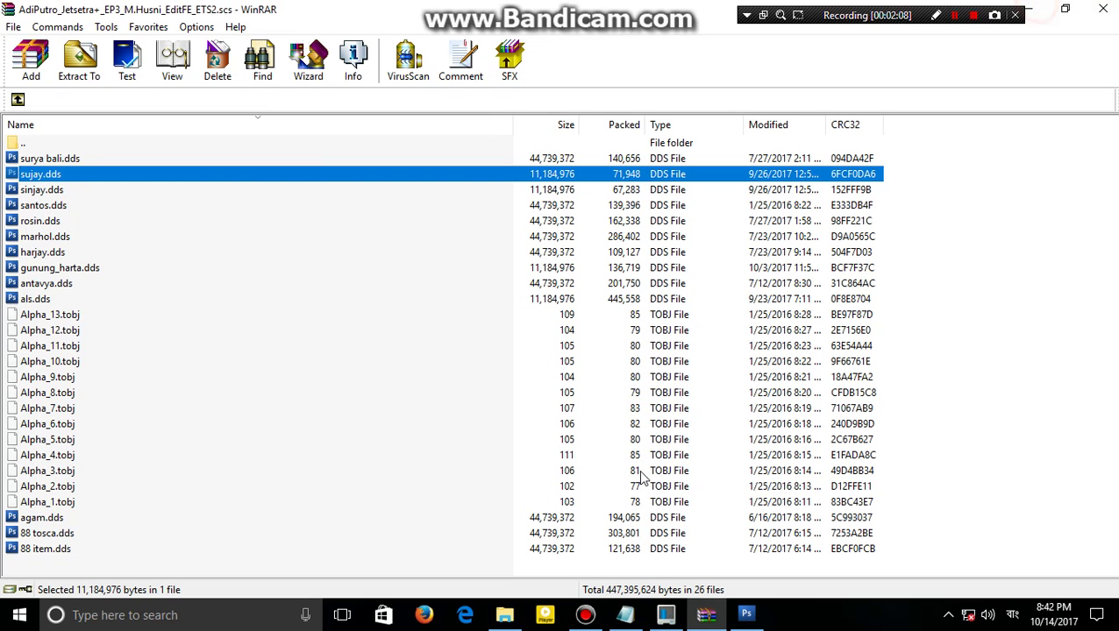
Open the rosin.dds texture from the archive in Photoshop without its mip maps and examine the Ena lettering on its panels
double_click(46, 221)
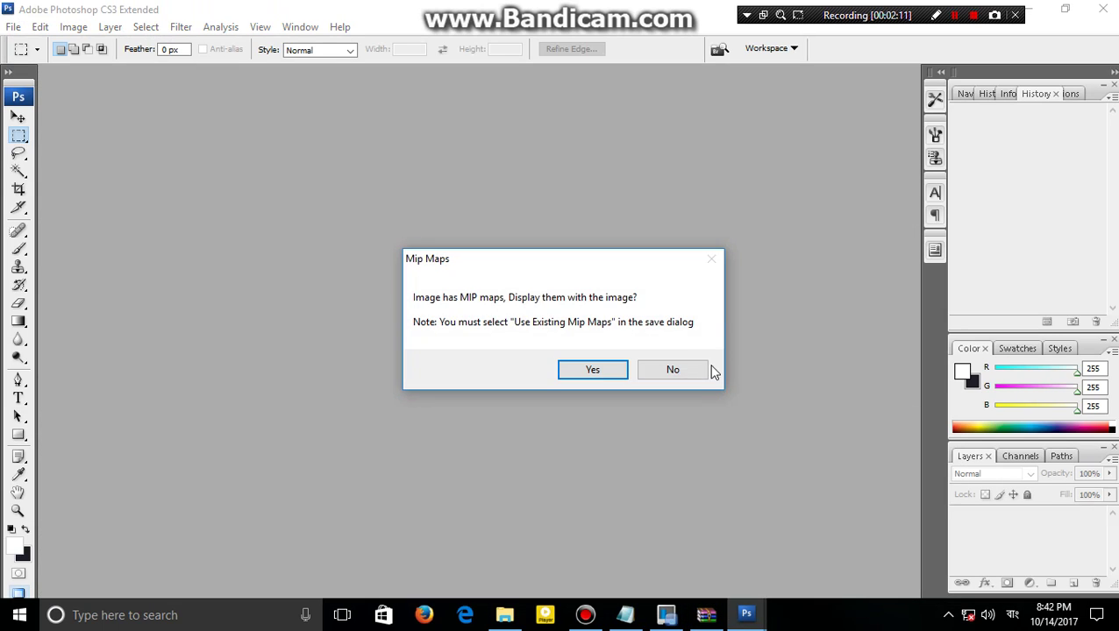
left_click(673, 369)
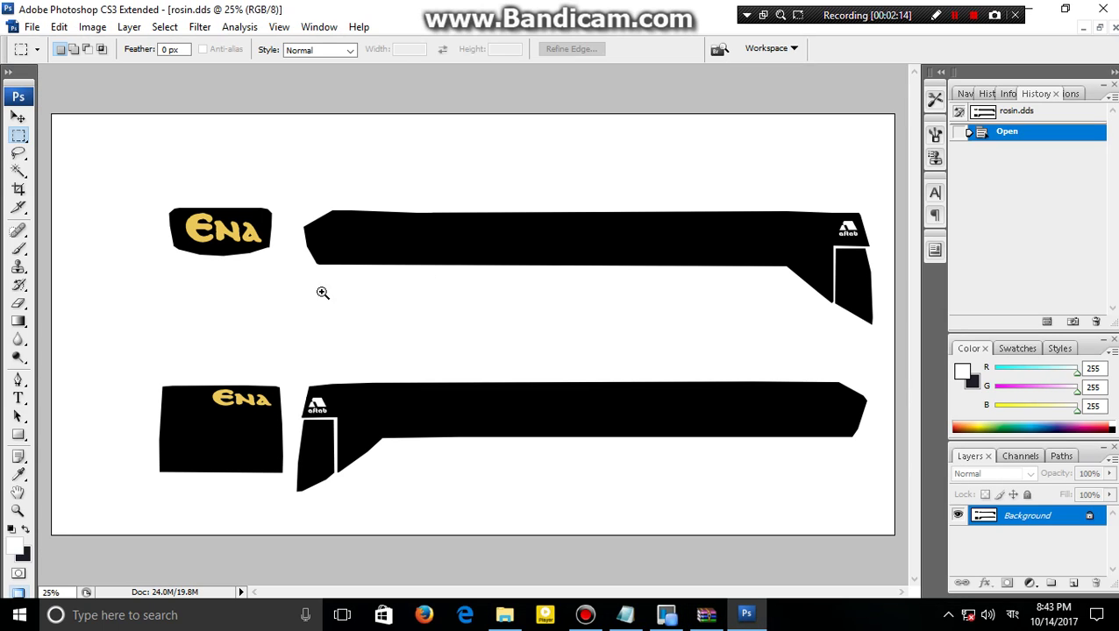
left_click(320, 294)
scroll(499, 207, "down", 2)
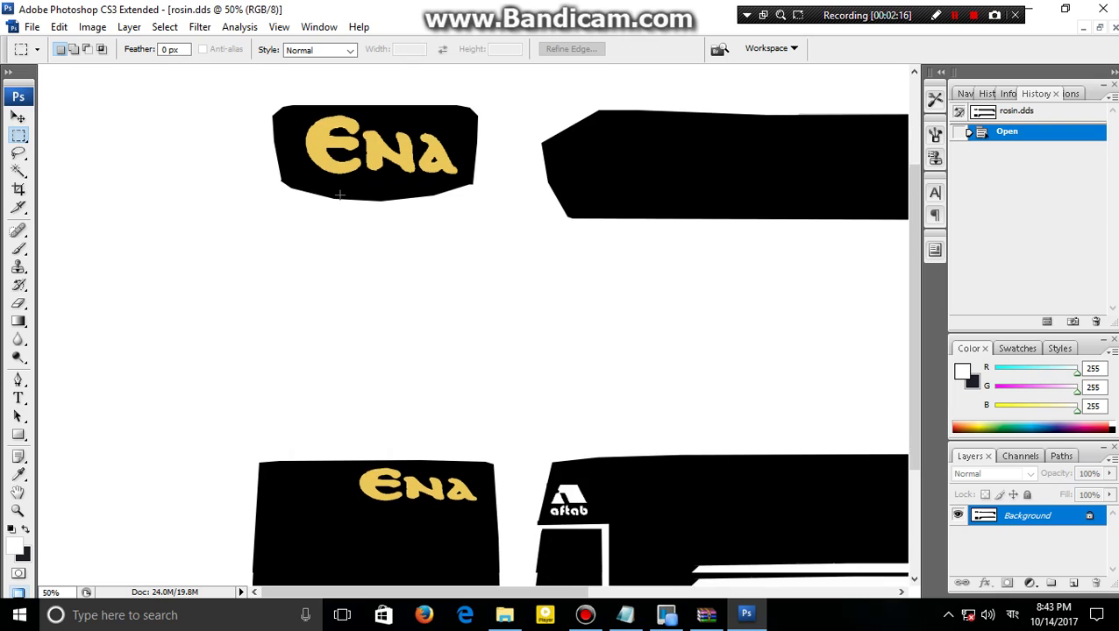
scroll(324, 259, "up", 2)
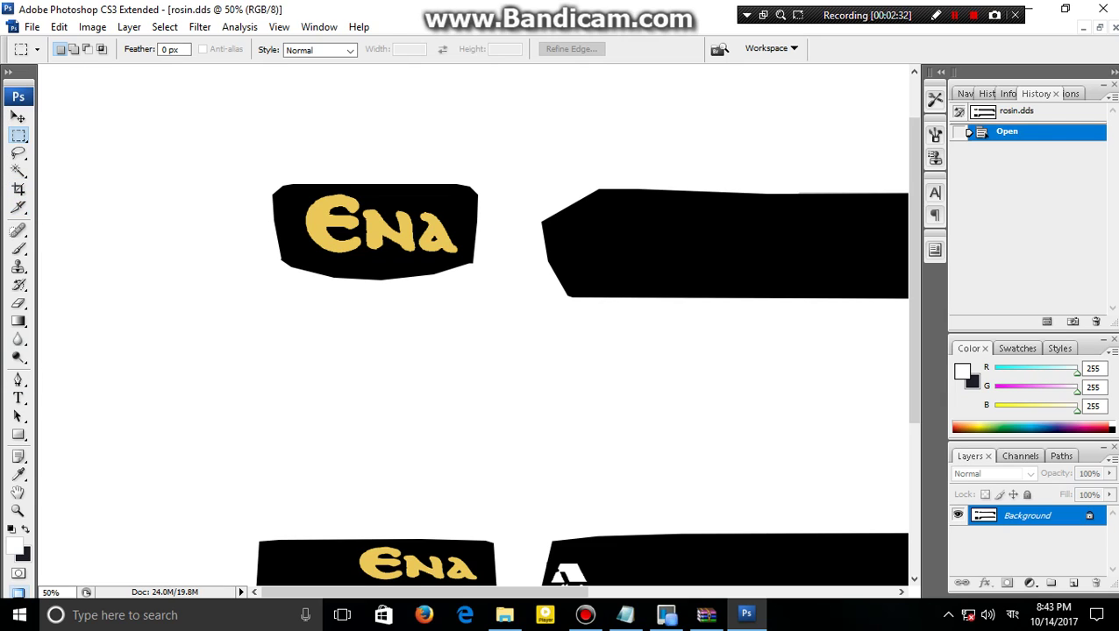
left_click(19, 399)
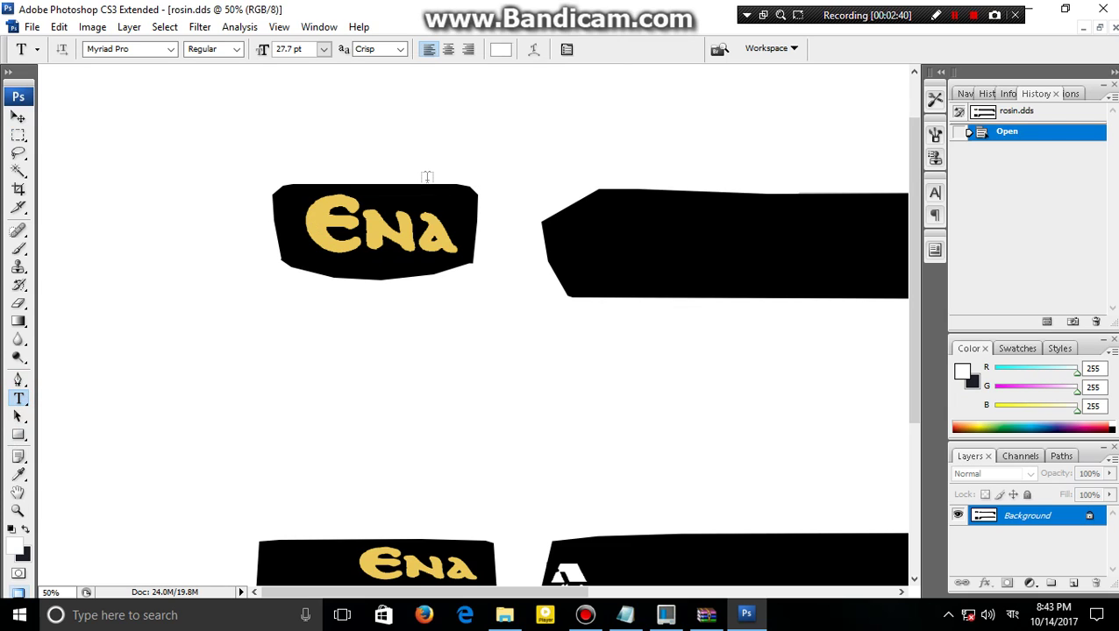
left_click(1100, 27)
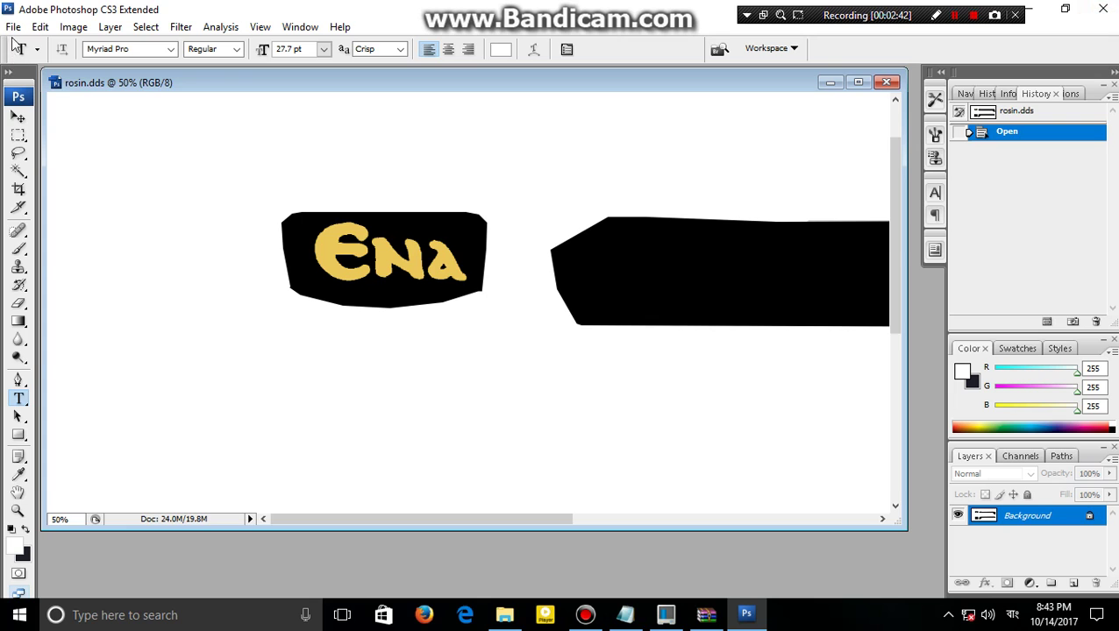
left_click(13, 27)
left_click(27, 45)
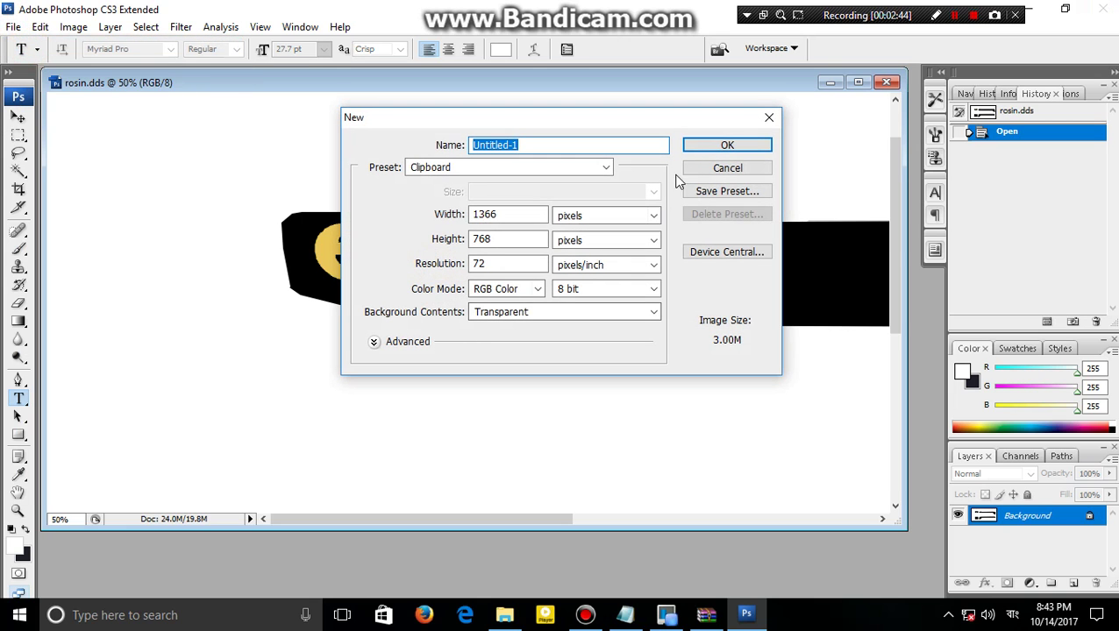
double_click(530, 215)
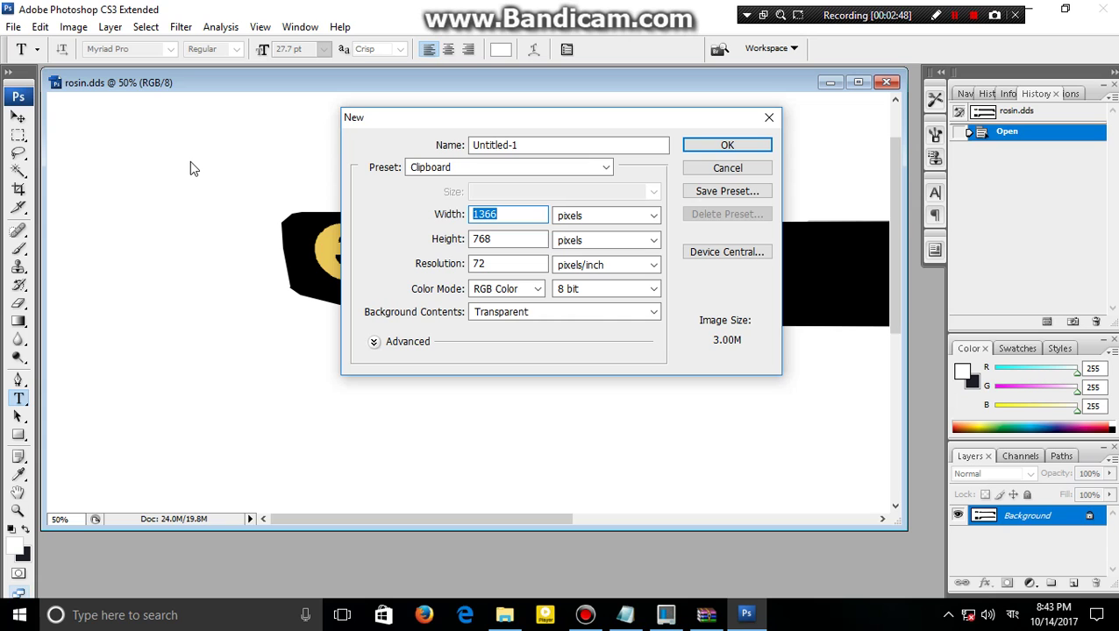
type("40")
left_click(731, 169)
left_click(857, 81)
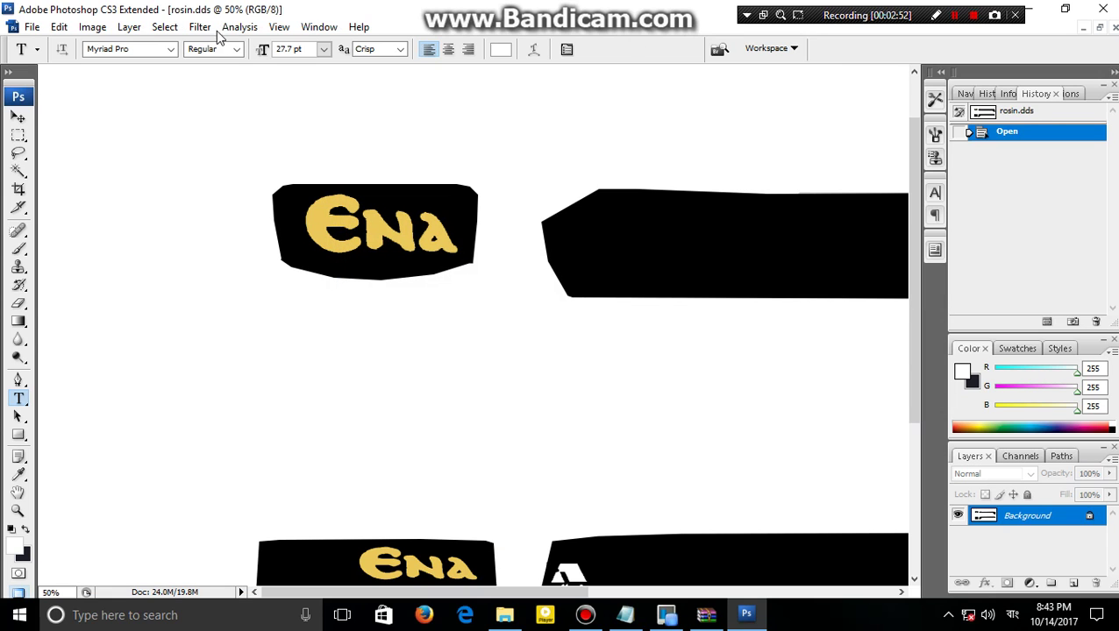
Check the pixel dimensions of the rosin.dds image without changing them
left_click(92, 27)
left_click(122, 146)
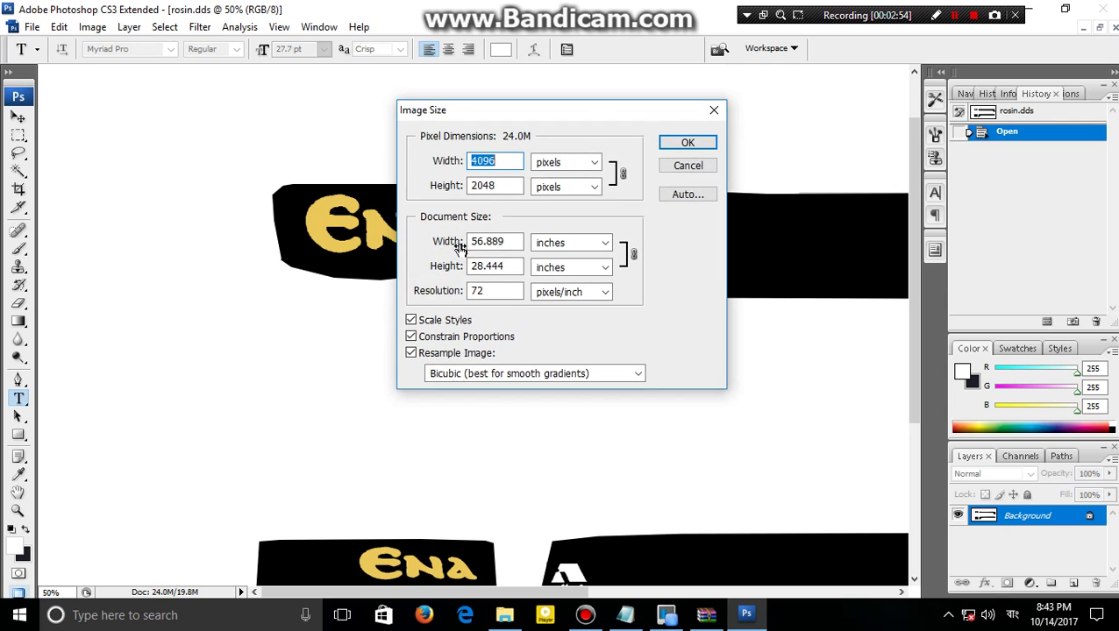
left_click(693, 165)
Create a new 4096 x 2048 pixel document at 72 pixels/inch in 8-bit RGB Color with a transparent background
left_click(1099, 27)
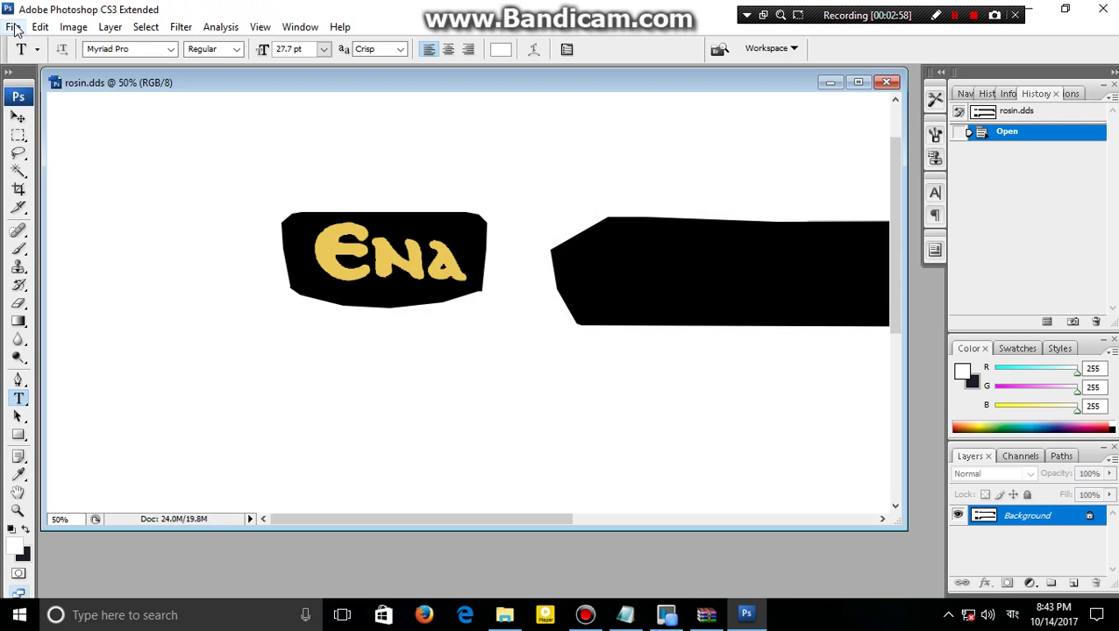
left_click(13, 27)
left_click(30, 44)
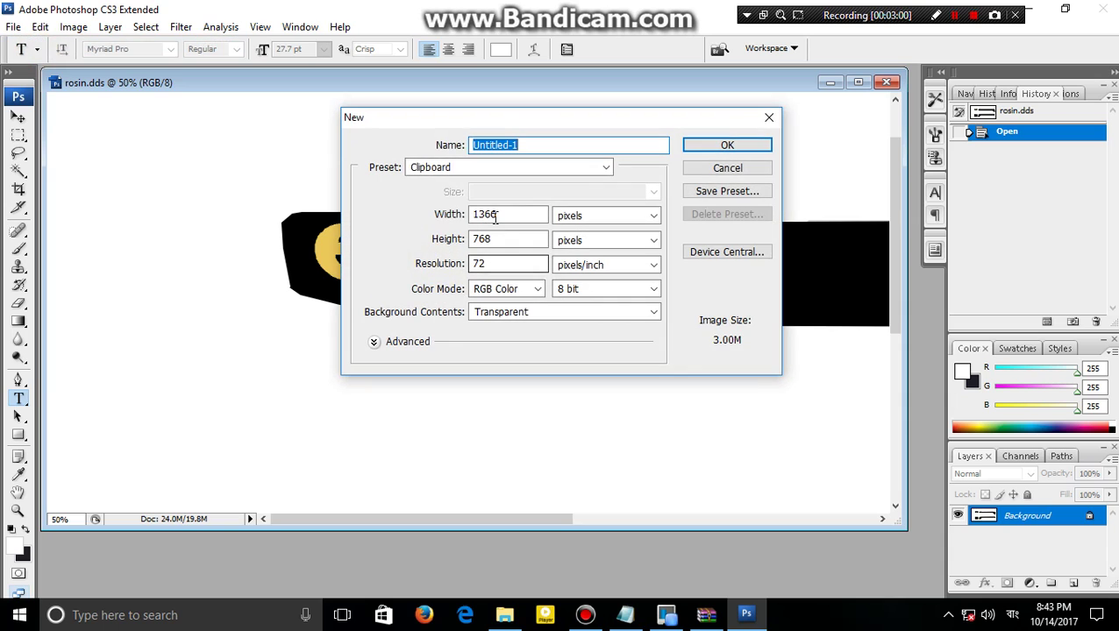
left_click_drag(511, 221, 445, 226)
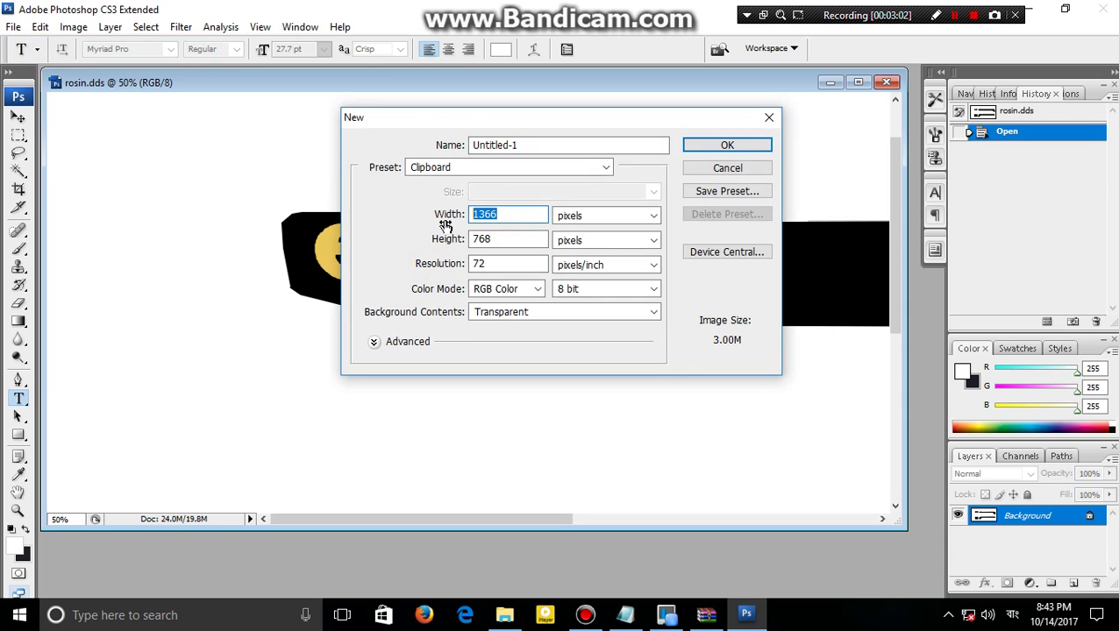
type("409")
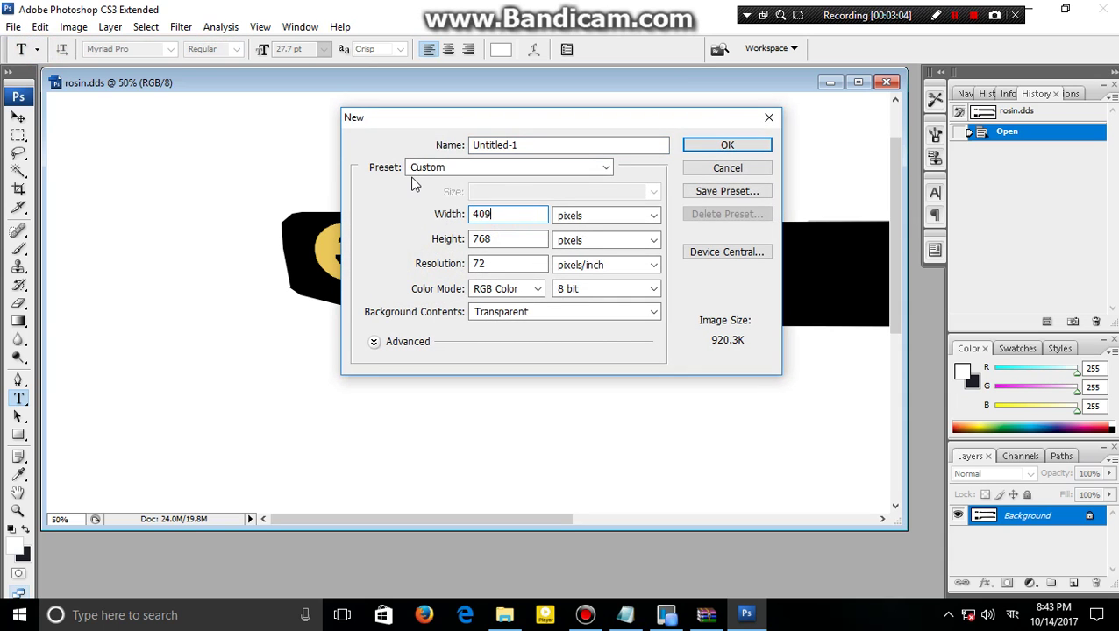
type("6")
key("Tab")
key("Tab")
type("20")
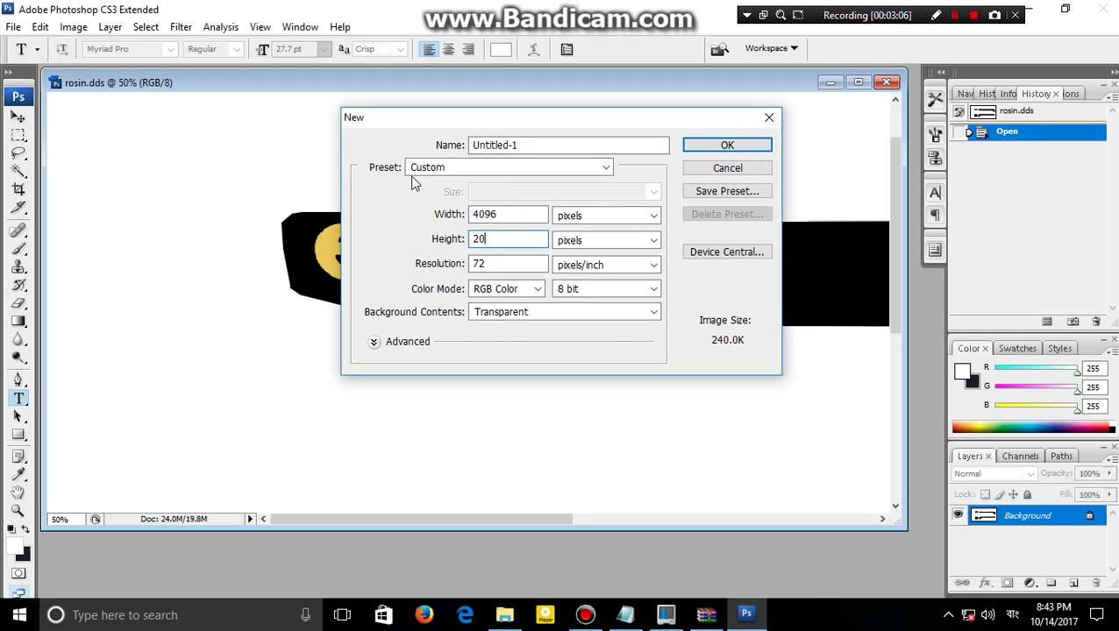
type("48")
left_click(575, 312)
left_click(496, 354)
left_click(724, 147)
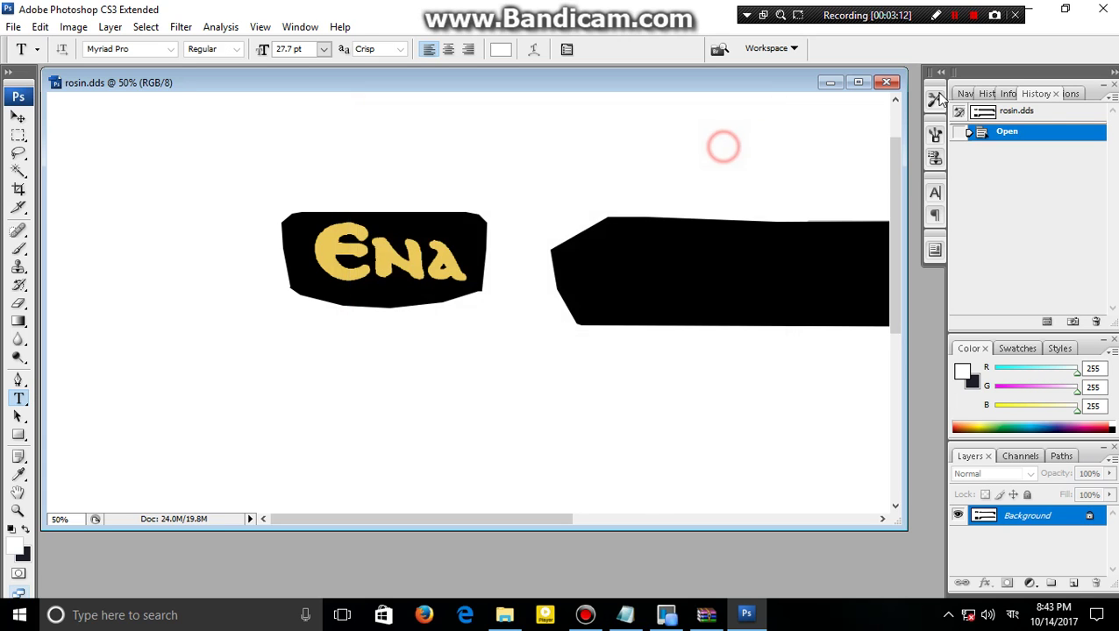
Copy the rosin.dds background into the new document as a layer and align it to fill the canvas
left_click_drag(624, 93, 708, 171)
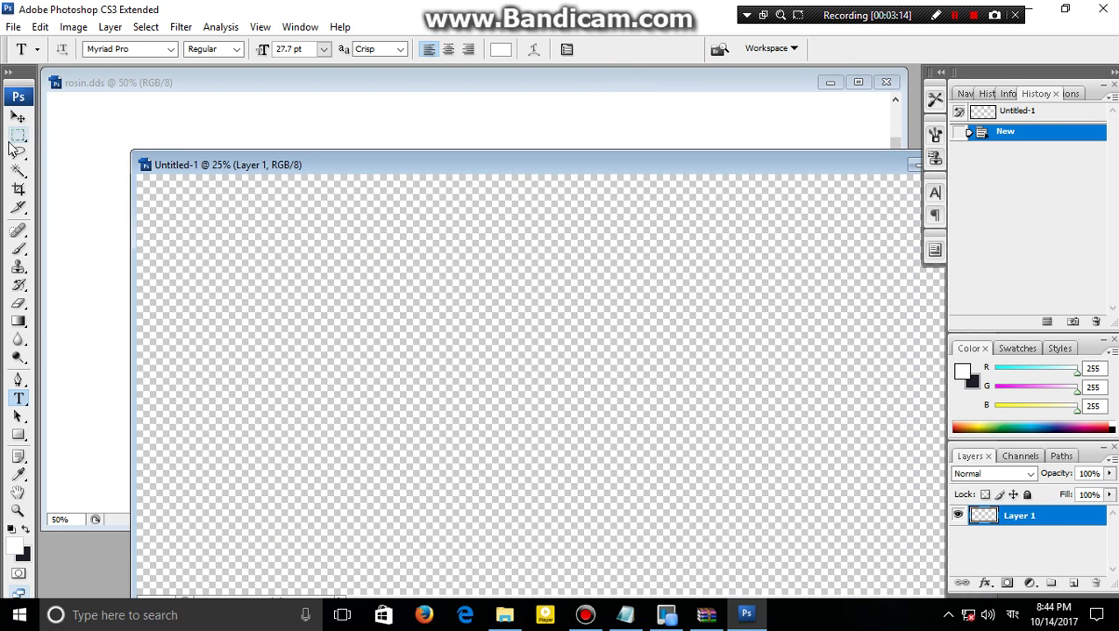
key("v")
left_click(130, 129)
left_click_drag(374, 538, 397, 565)
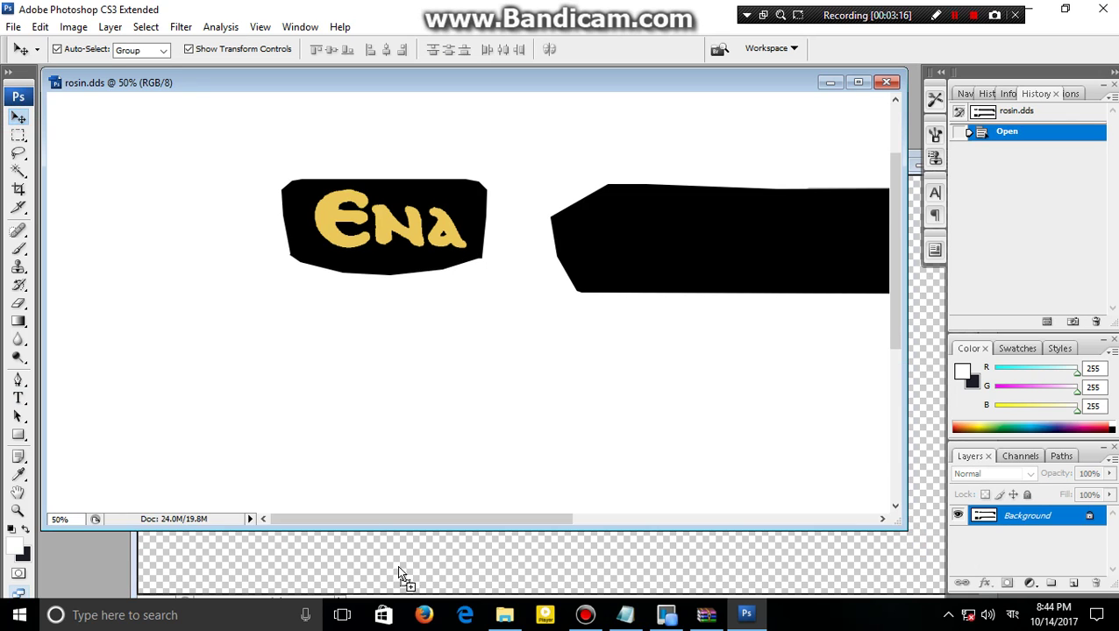
double_click(594, 170)
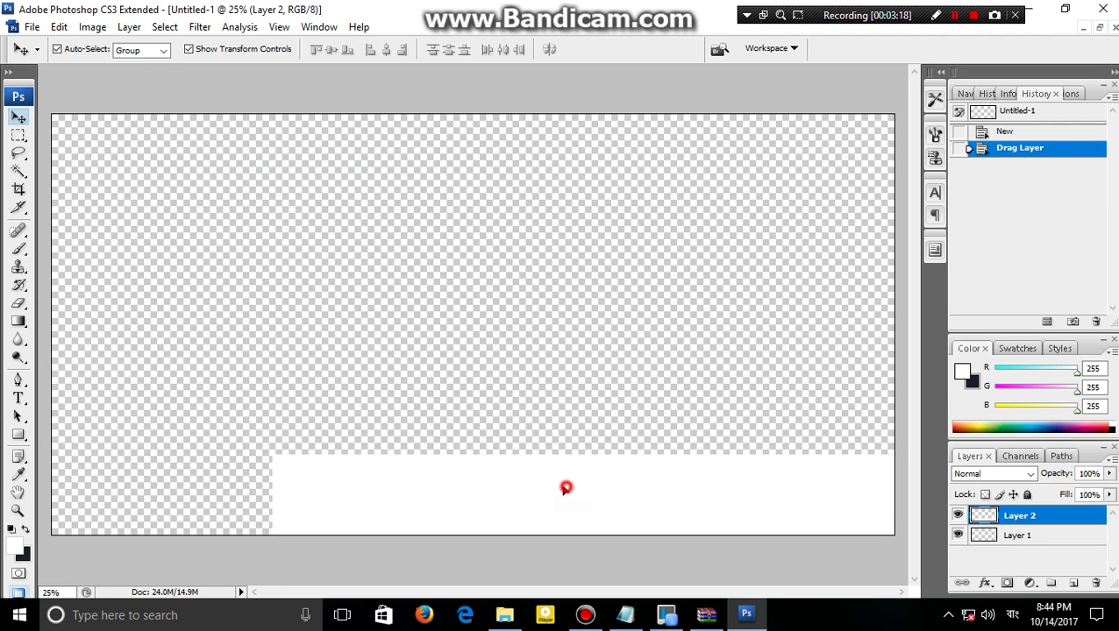
left_click_drag(566, 487, 346, 150)
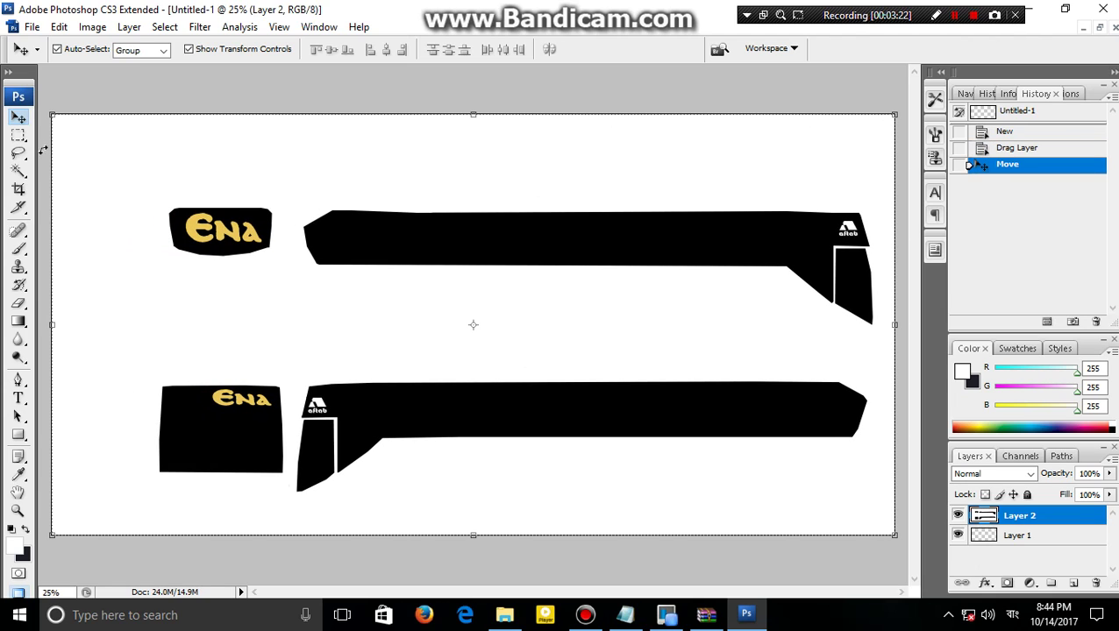
Add a short line of white Bengali text over the Ena lettering on the small front panel
left_click(17, 170)
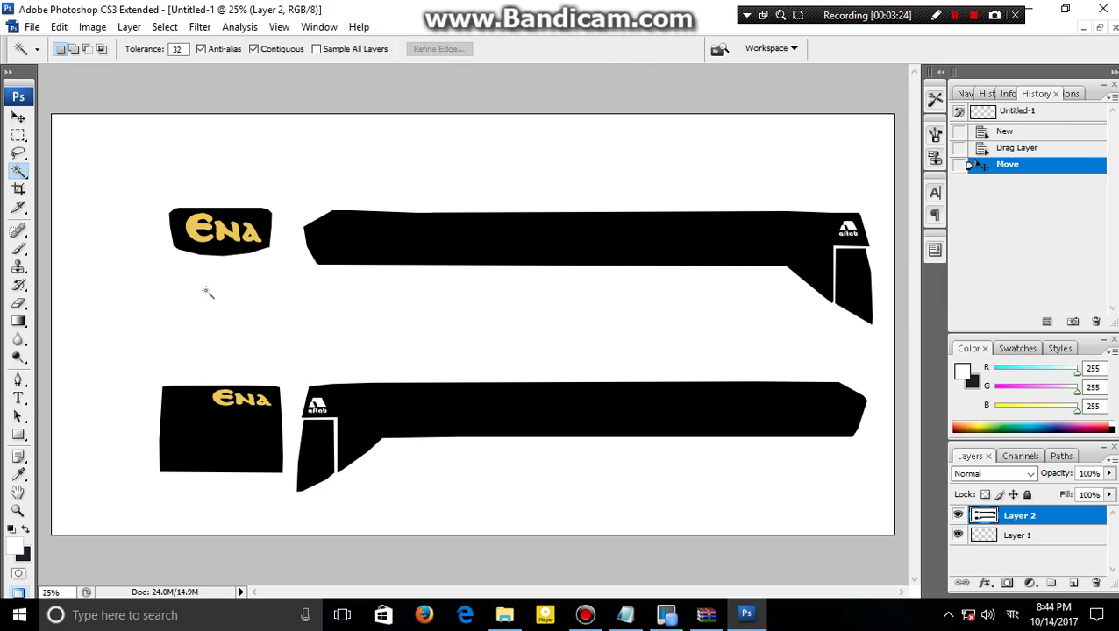
left_click(19, 398)
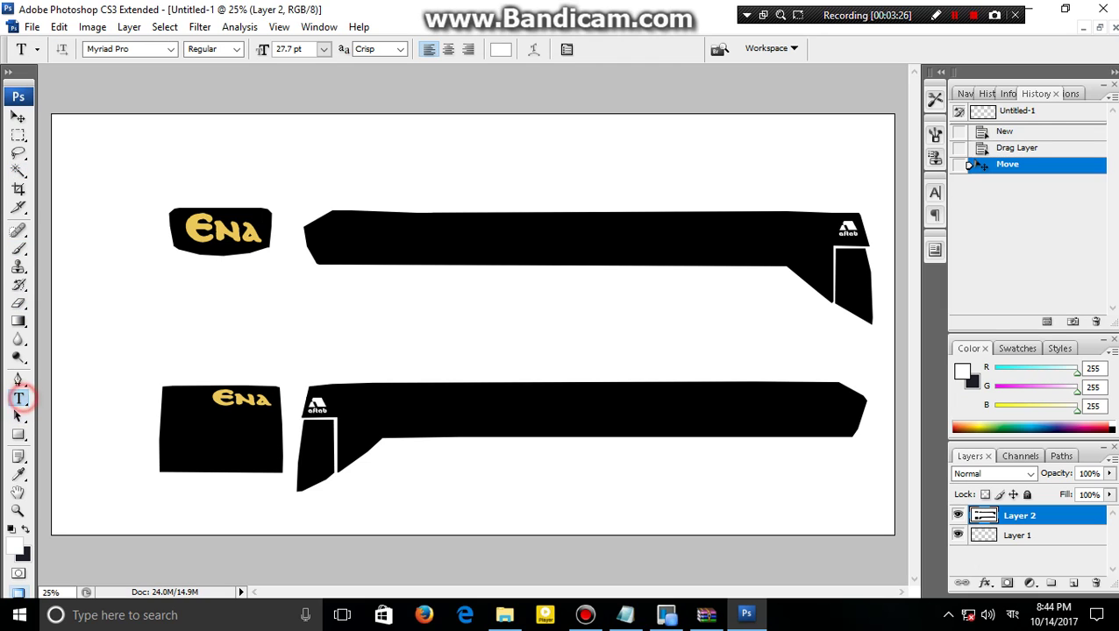
left_click(176, 231)
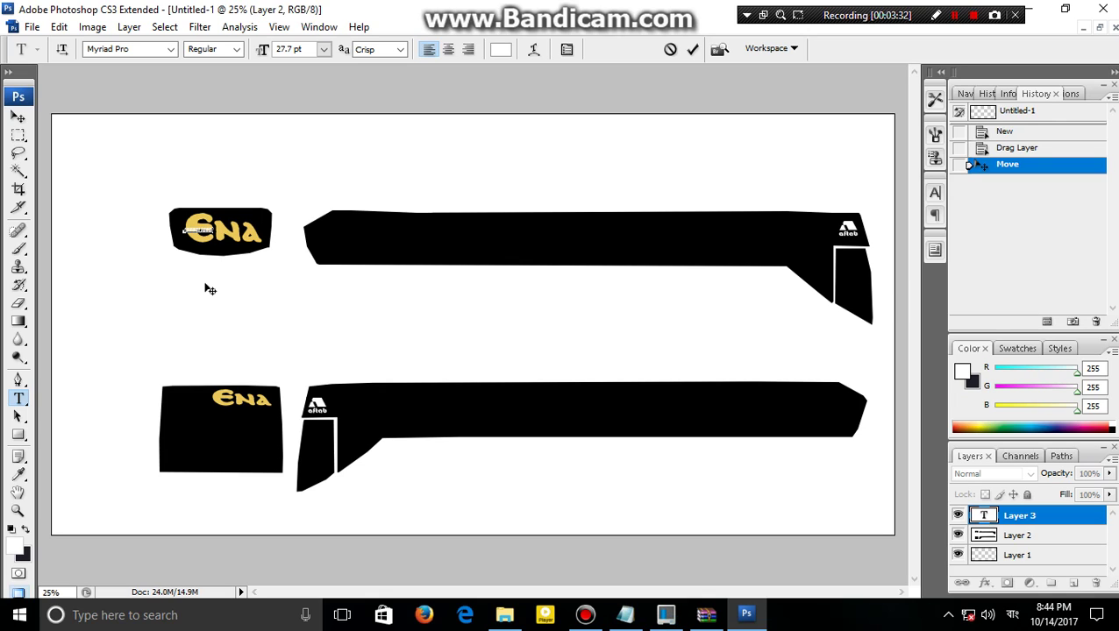
key("ctrl+t")
left_click(18, 116)
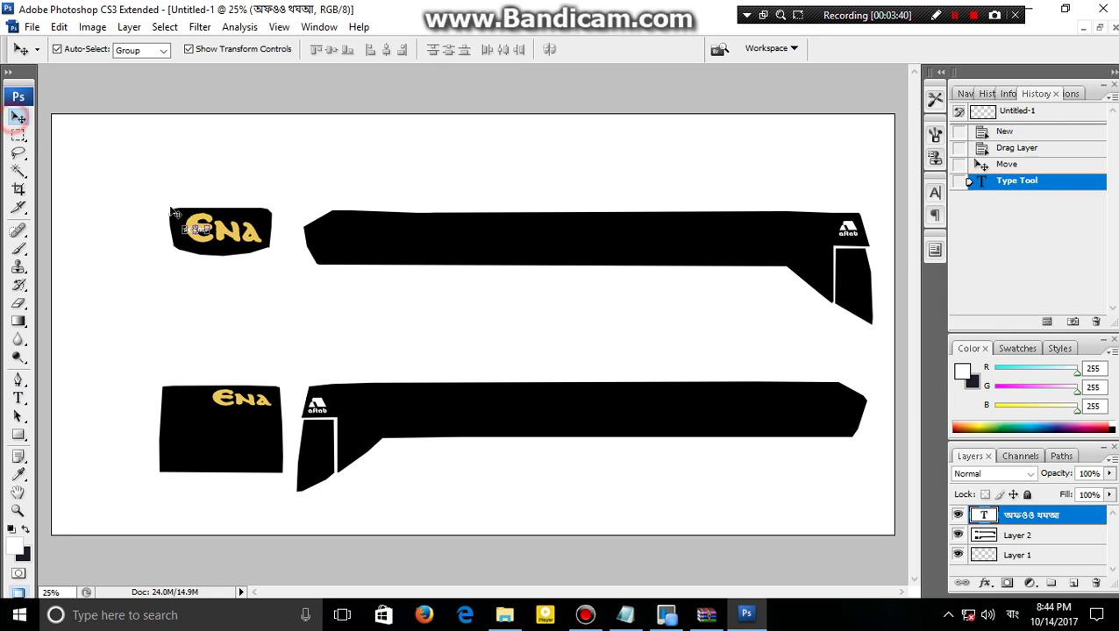
Scale the Bengali text to about 783% width and 857% height on the upper side panel, and delete its layer
key("ctrl+t")
left_click_drag(206, 233, 368, 281)
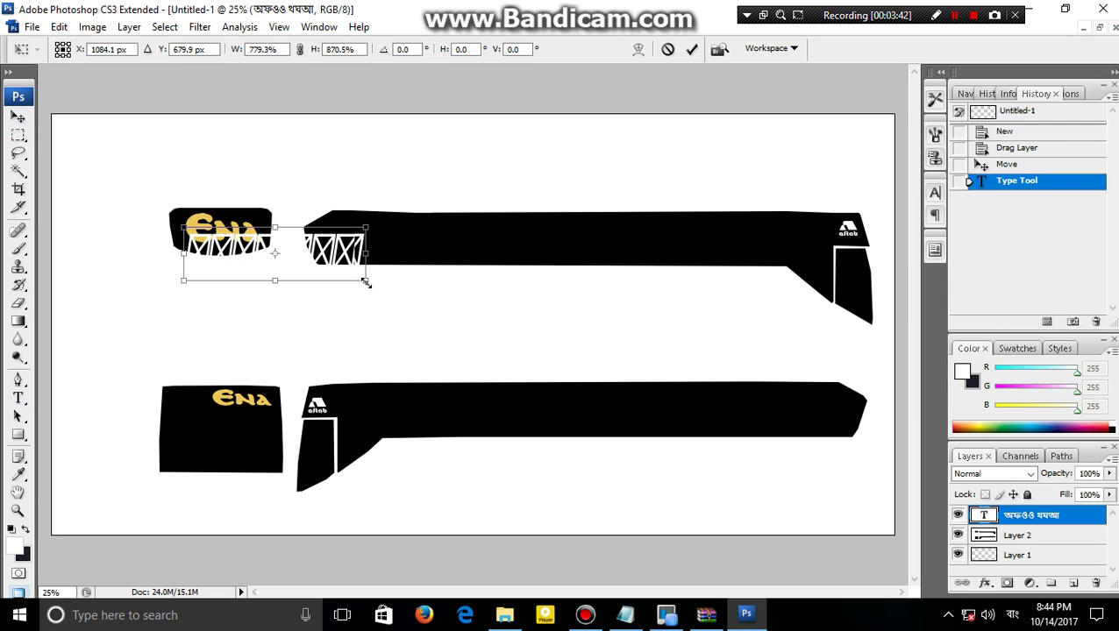
left_click_drag(326, 247, 470, 241)
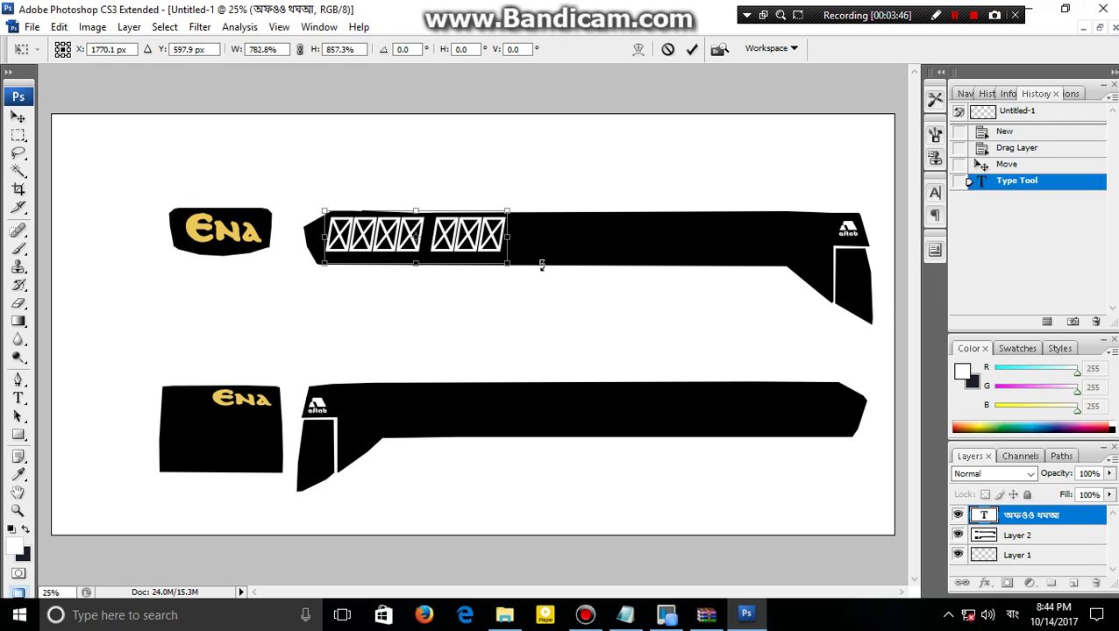
key("Return")
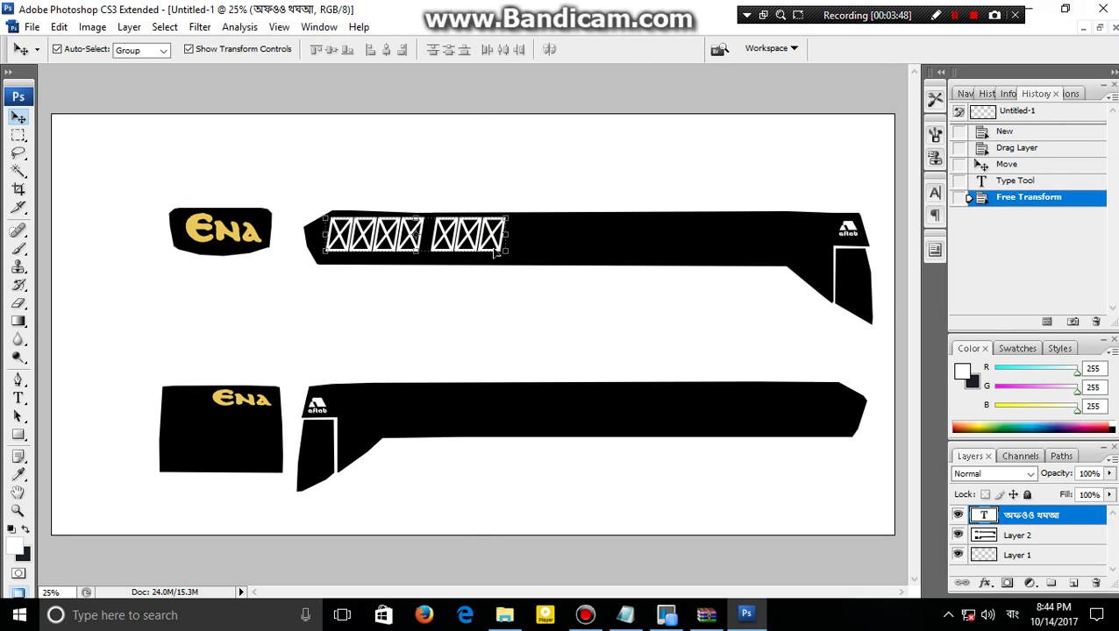
key("Delete")
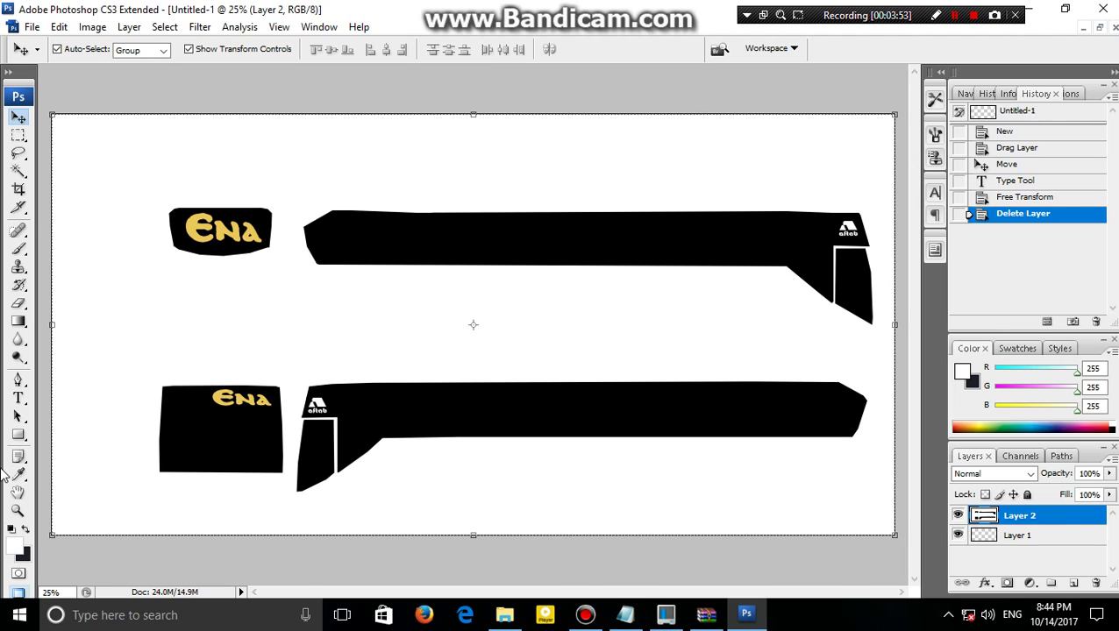
Add the white text "Dhaka line" at about 97.62 pt in Myriad Pro over the Ena lettering on the upper small panel
left_click(18, 398)
left_click(184, 230)
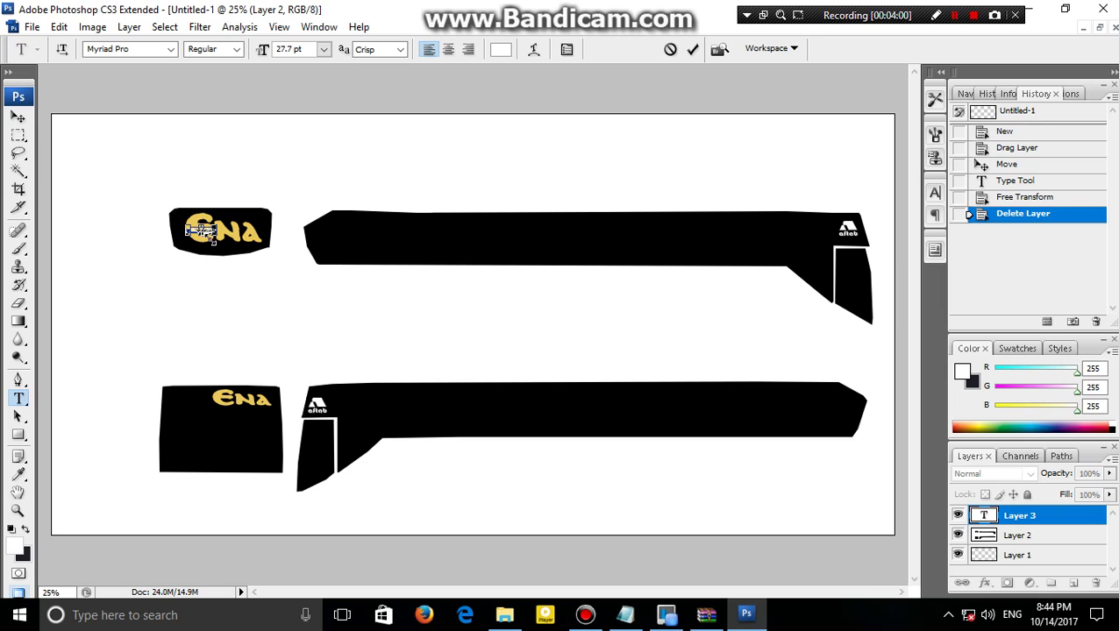
left_click_drag(214, 237, 241, 230)
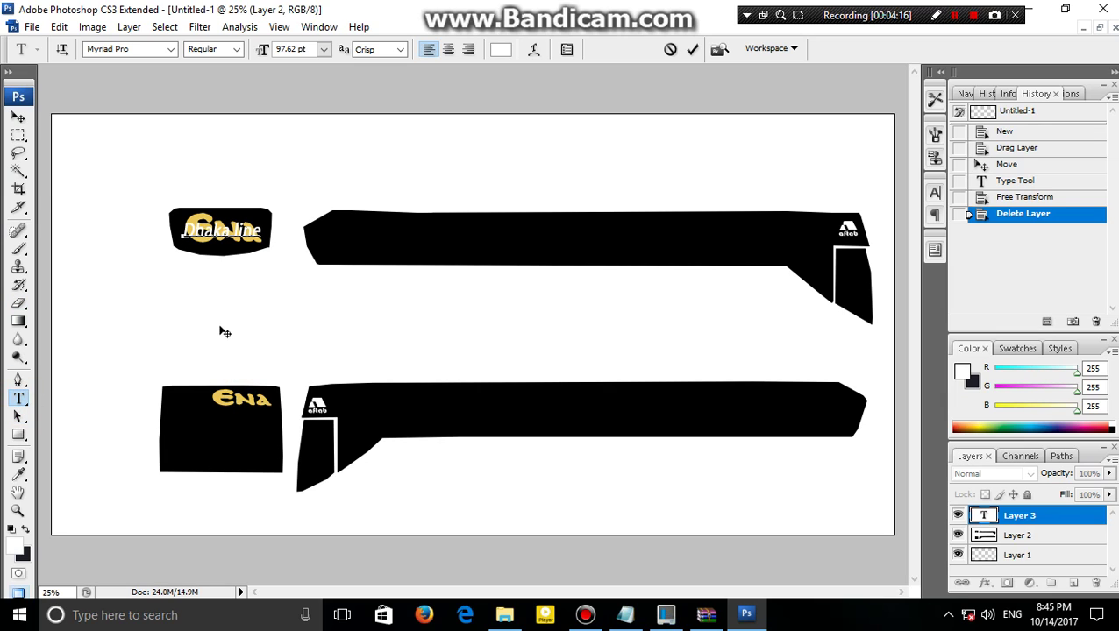
left_click(692, 51)
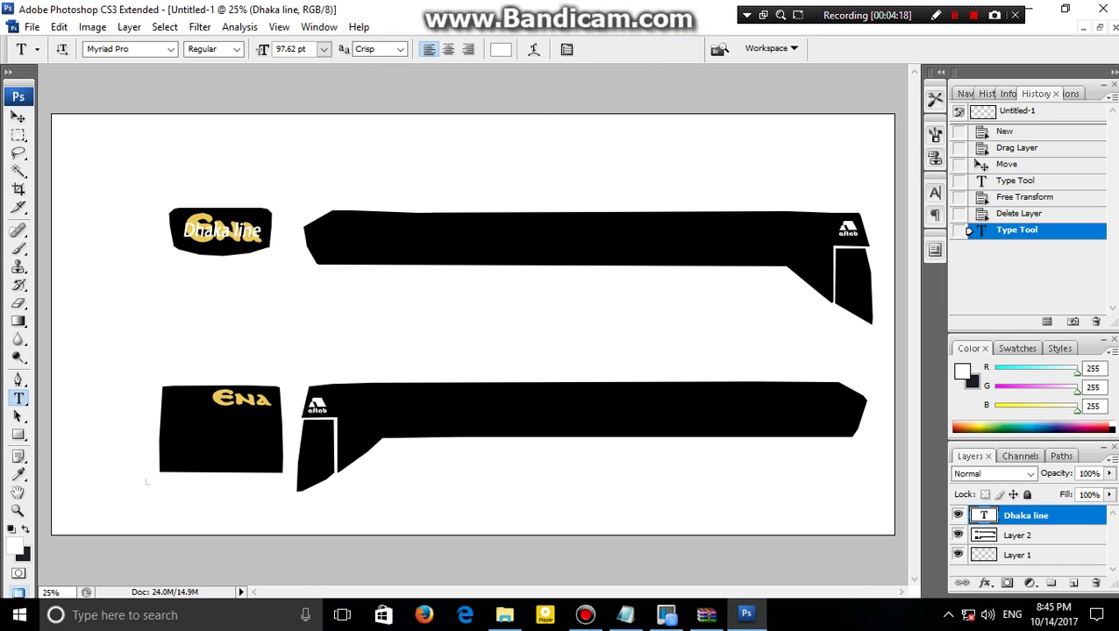
Add the text "DK" over the Ena lettering on the lower small panel, scale it to about 549% width and 313% height, and nudge it up
left_click(224, 395)
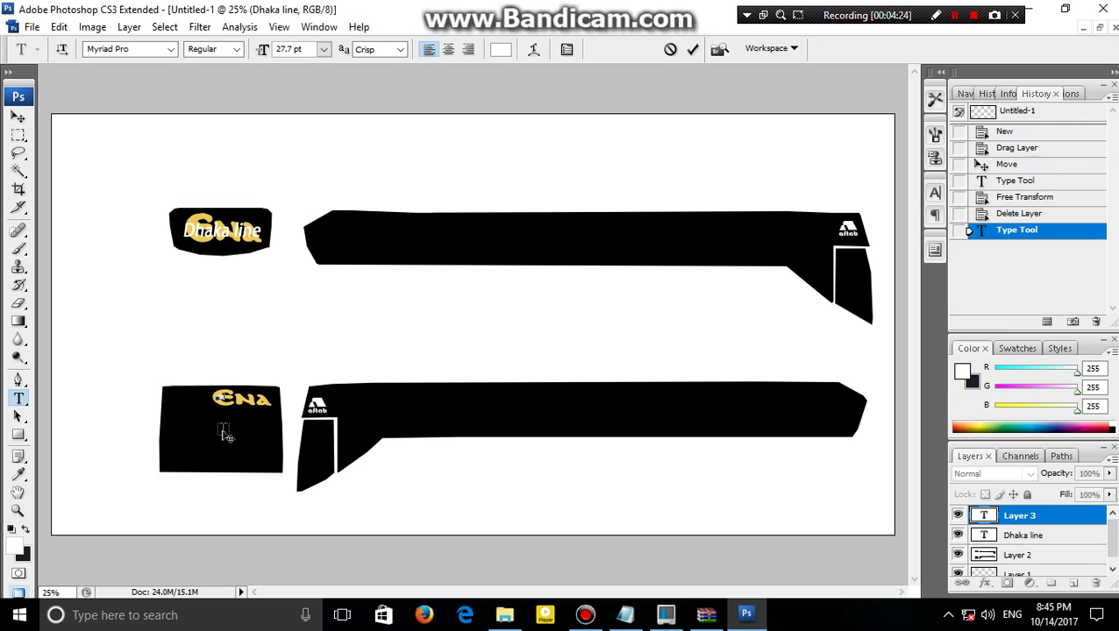
left_click(19, 116)
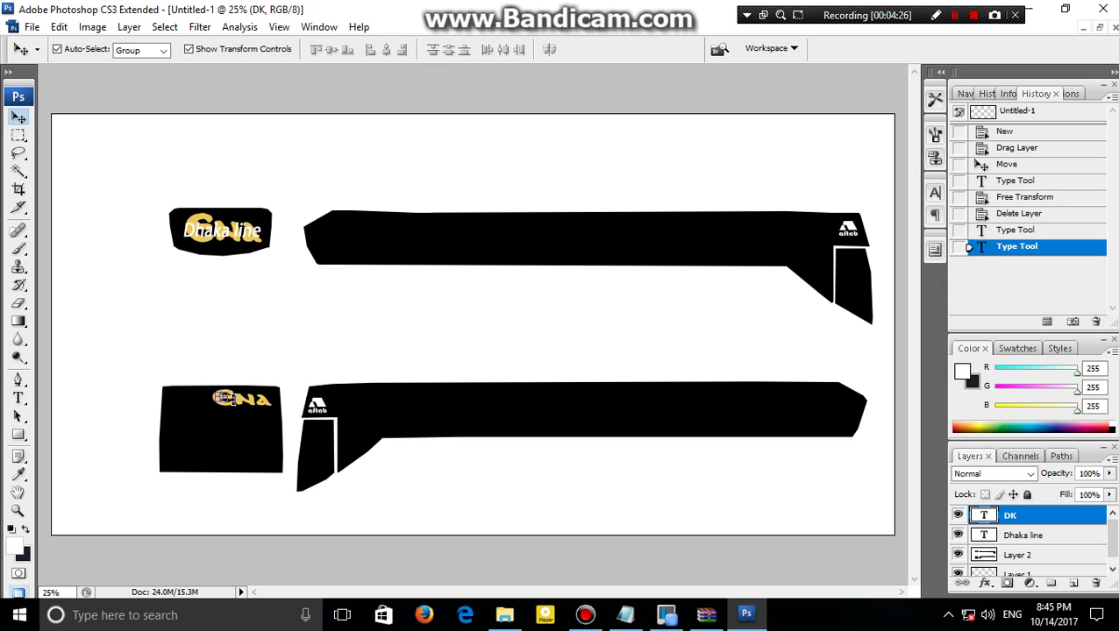
key("ctrl+t")
left_click_drag(224, 393, 250, 405)
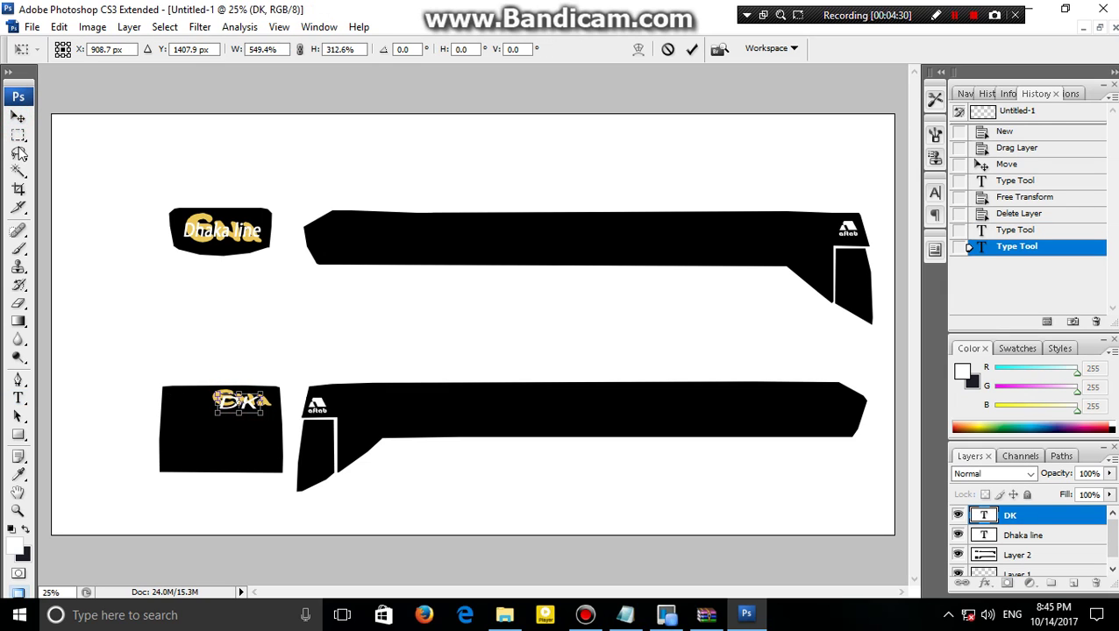
key("Return")
key("Up")
key("Up")
key("Up")
key("Up")
key("Up")
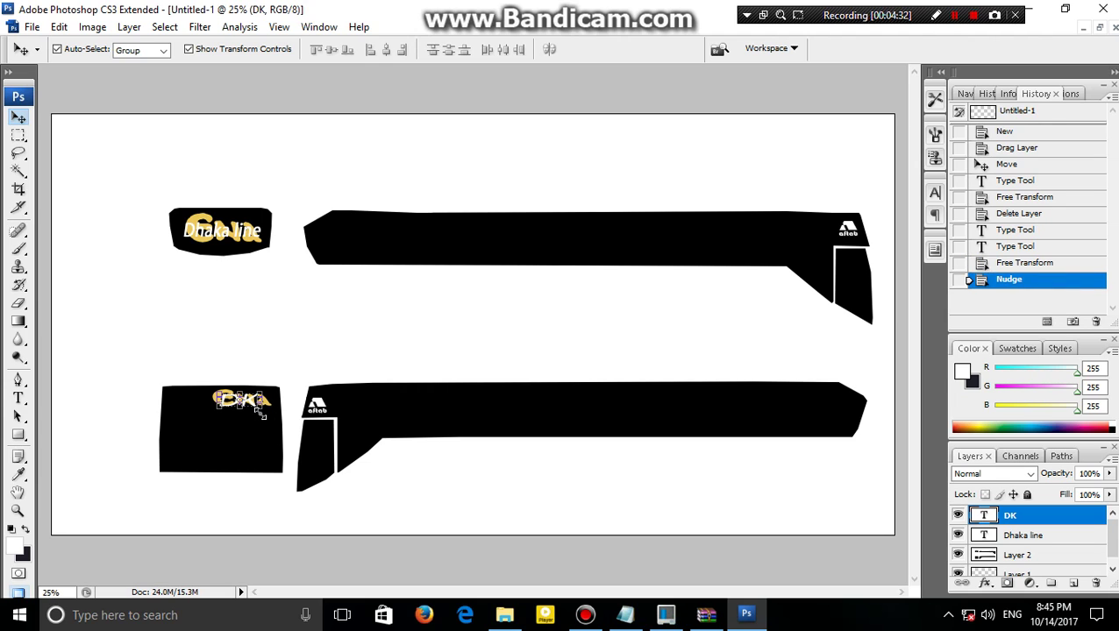
left_click(18, 188)
left_click(18, 117)
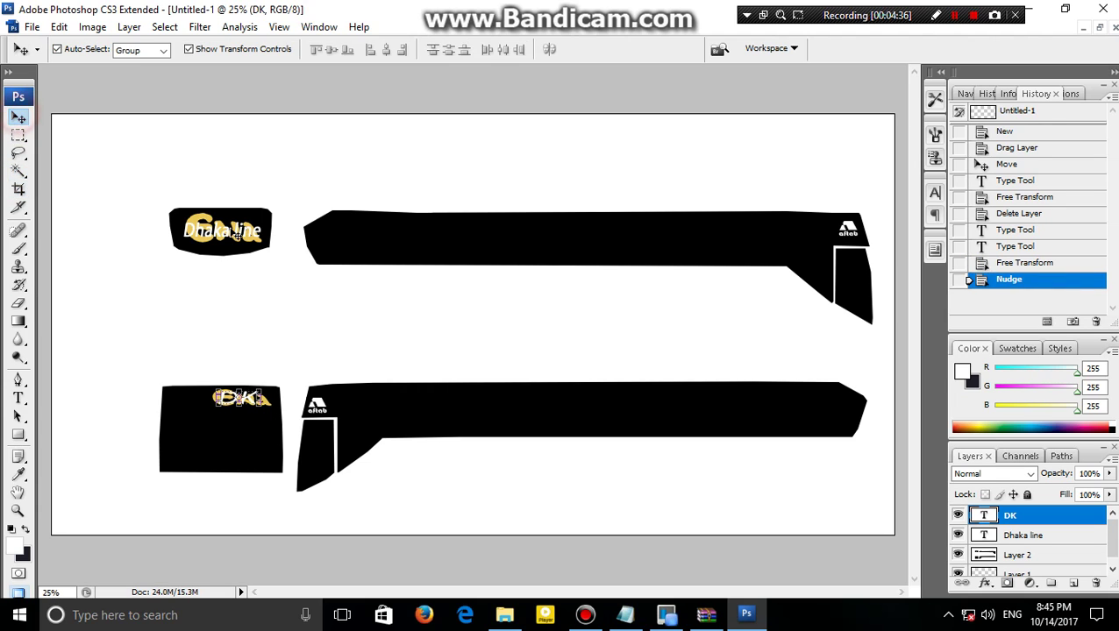
Duplicate the Dhaka line text layer and place the copy near the middle of the upper long side panel
left_click(233, 231)
right_click(233, 232)
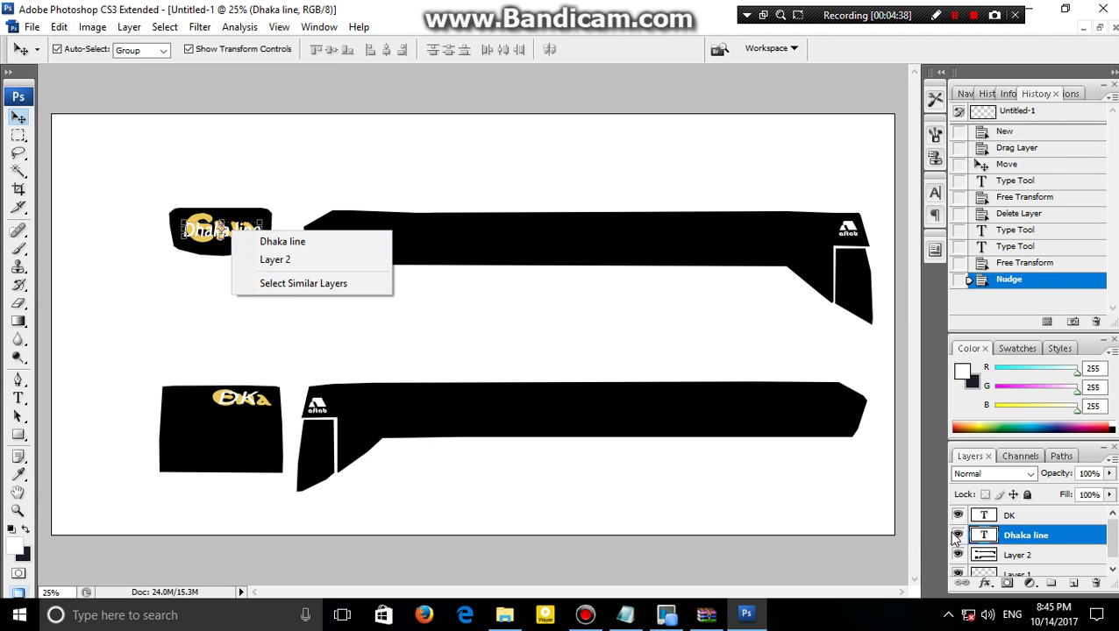
right_click(1030, 544)
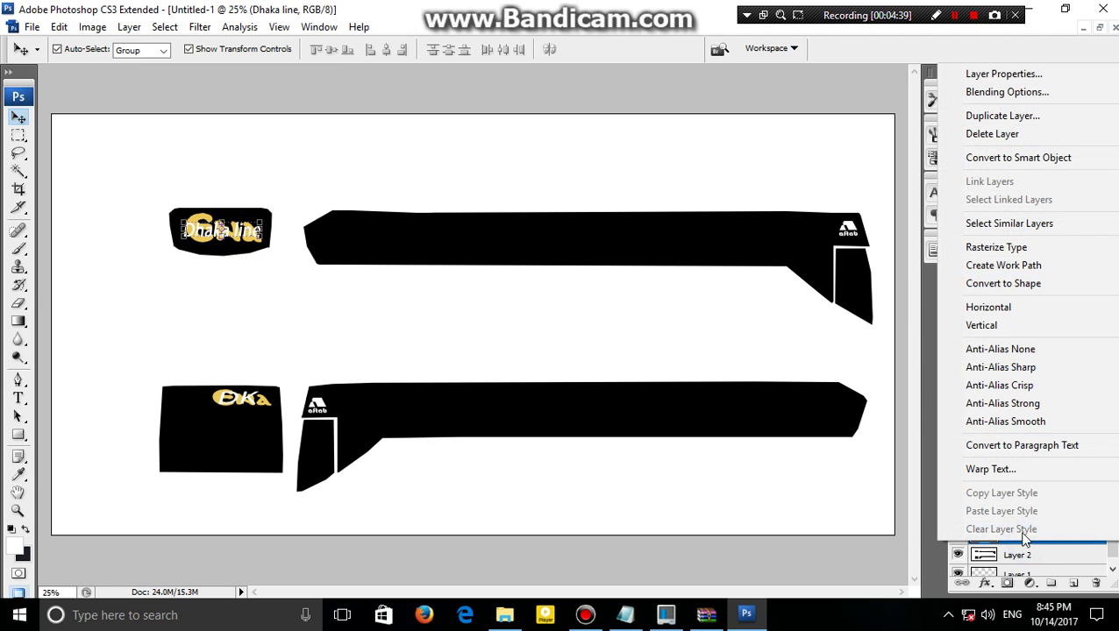
left_click(1011, 116)
left_click(687, 184)
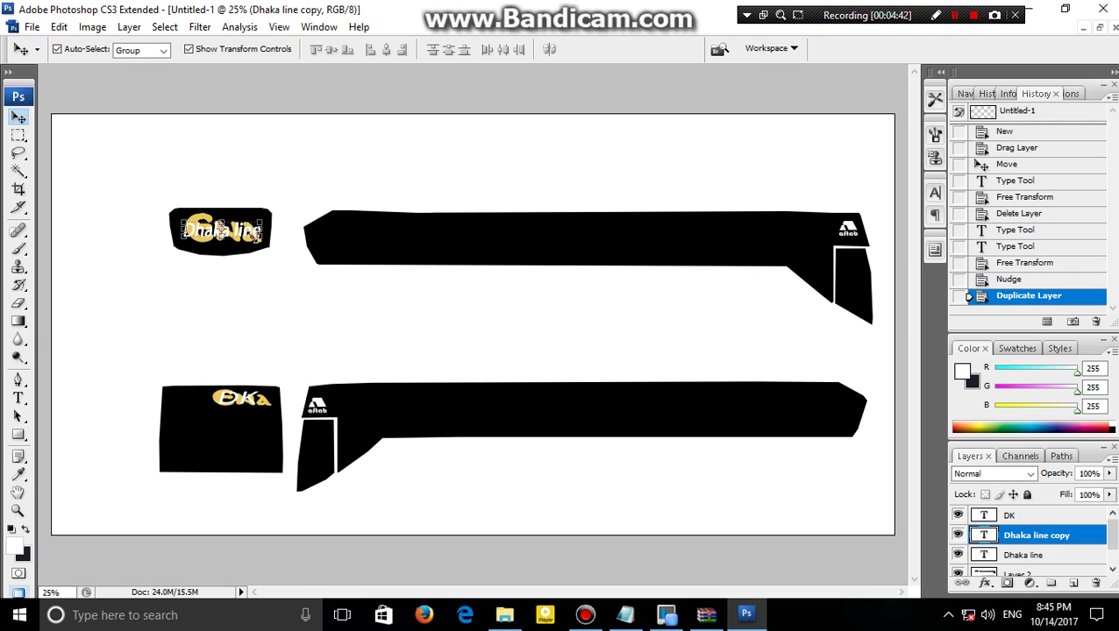
left_click_drag(235, 235, 541, 230)
key("Return")
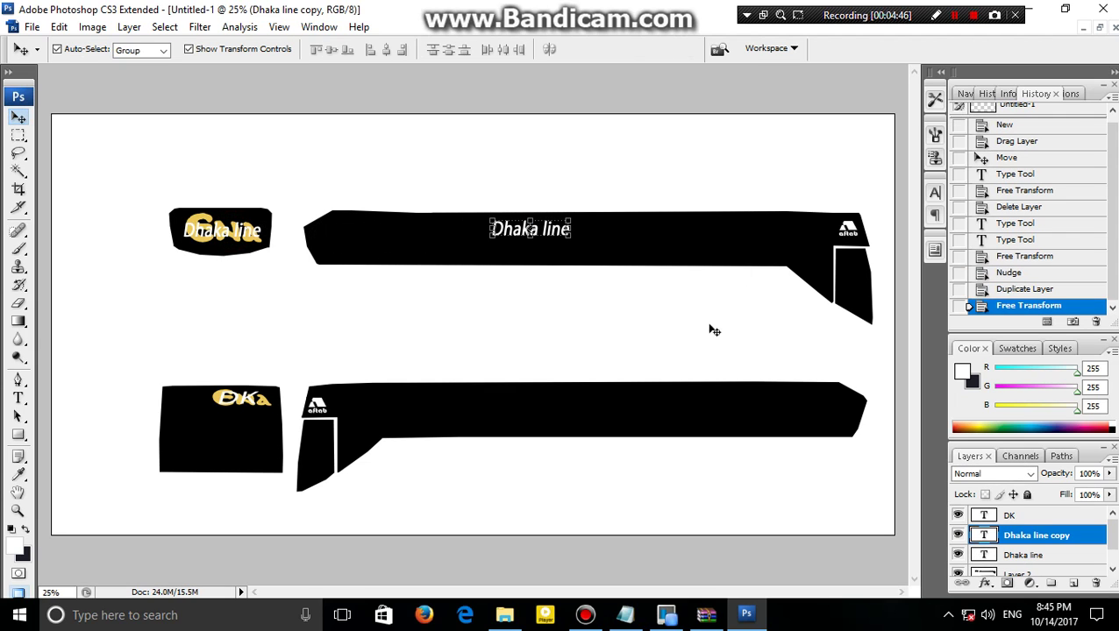
Duplicate the Dhaka line copy layer and place the new copy near the middle of the lower long side panel
right_click(551, 229)
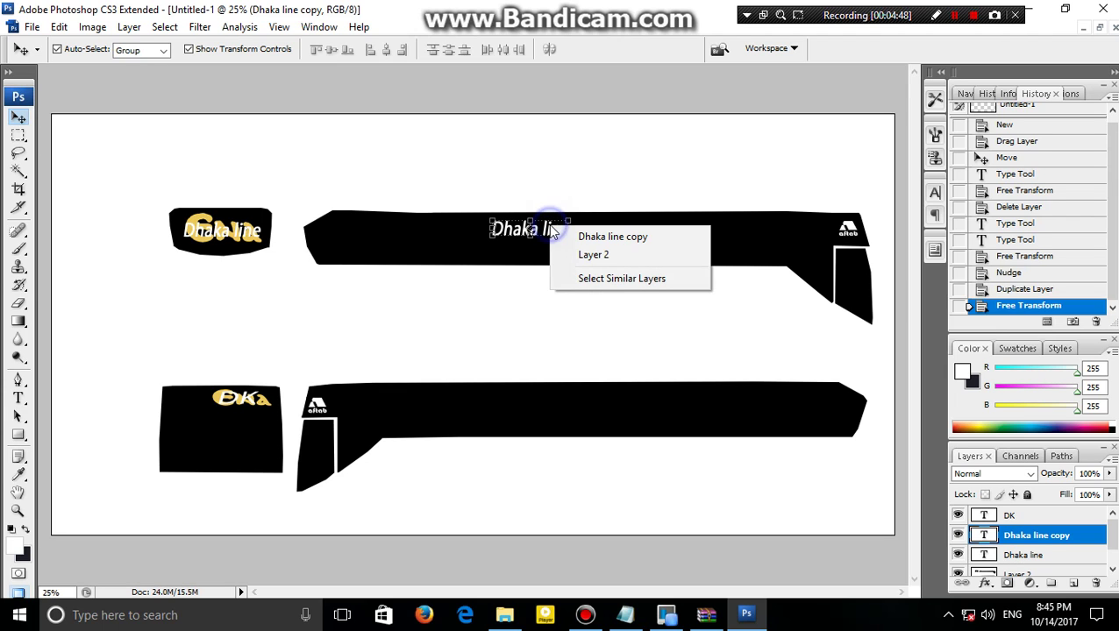
left_click(945, 433)
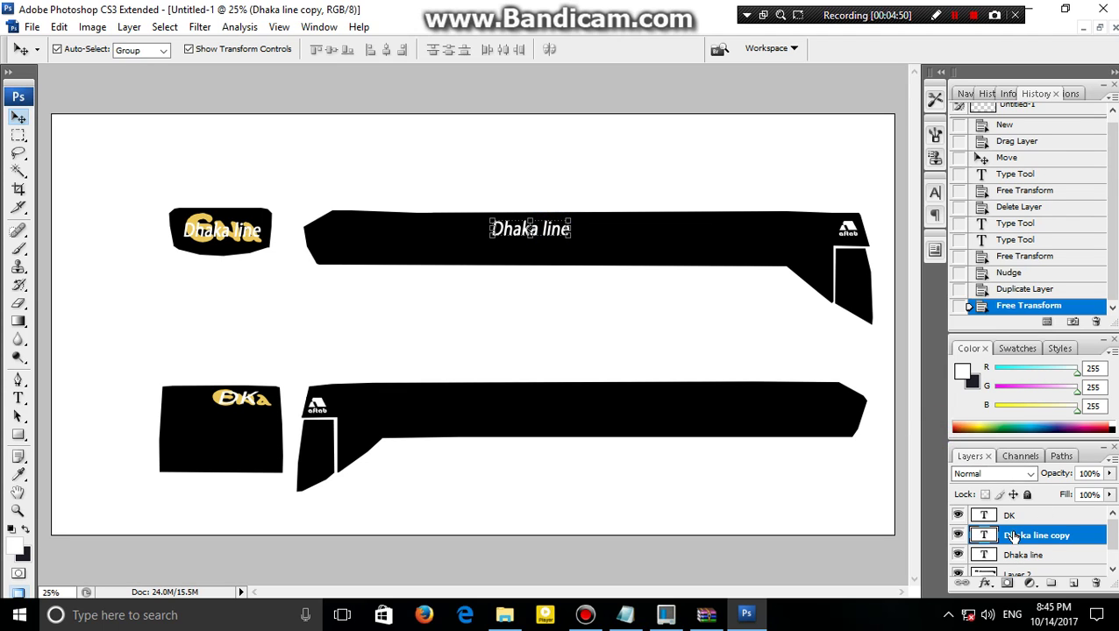
right_click(1013, 537)
left_click(995, 105)
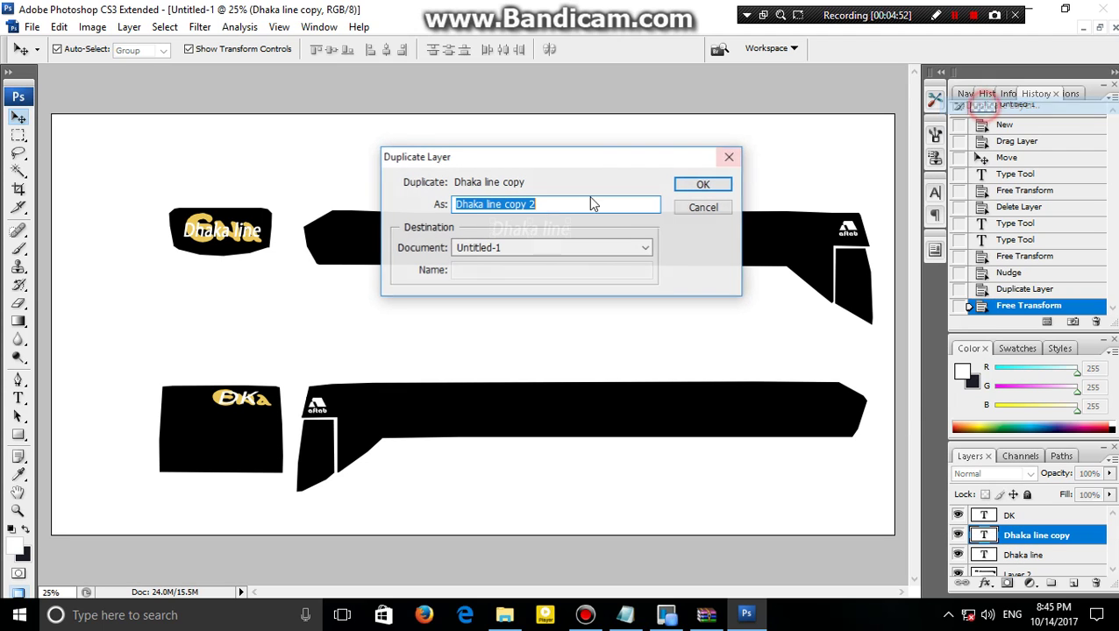
left_click(703, 185)
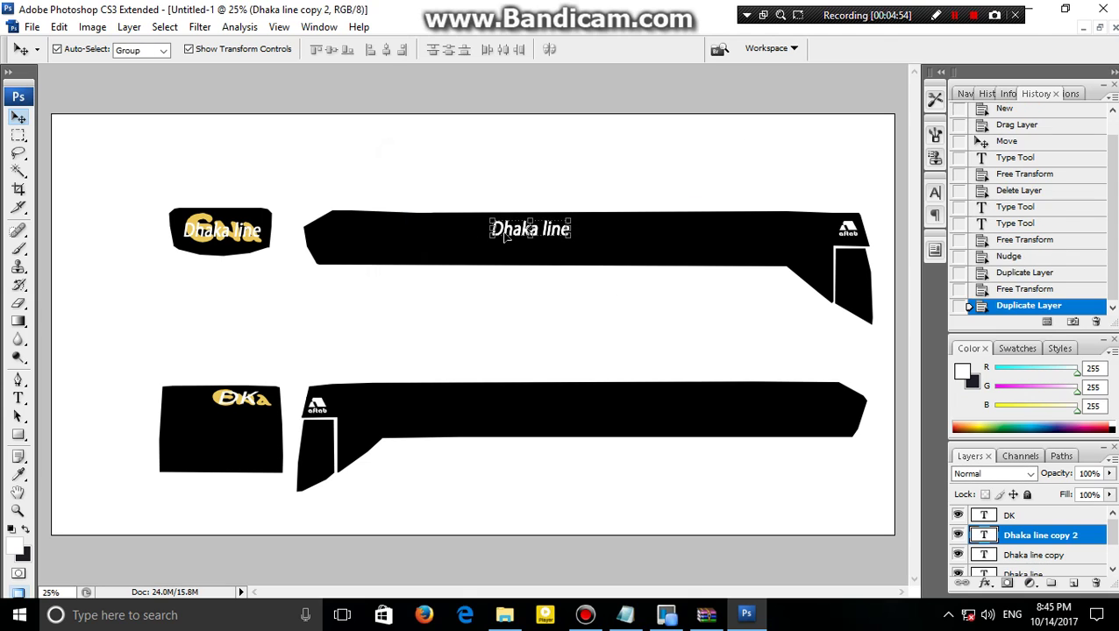
left_click_drag(504, 236, 524, 399)
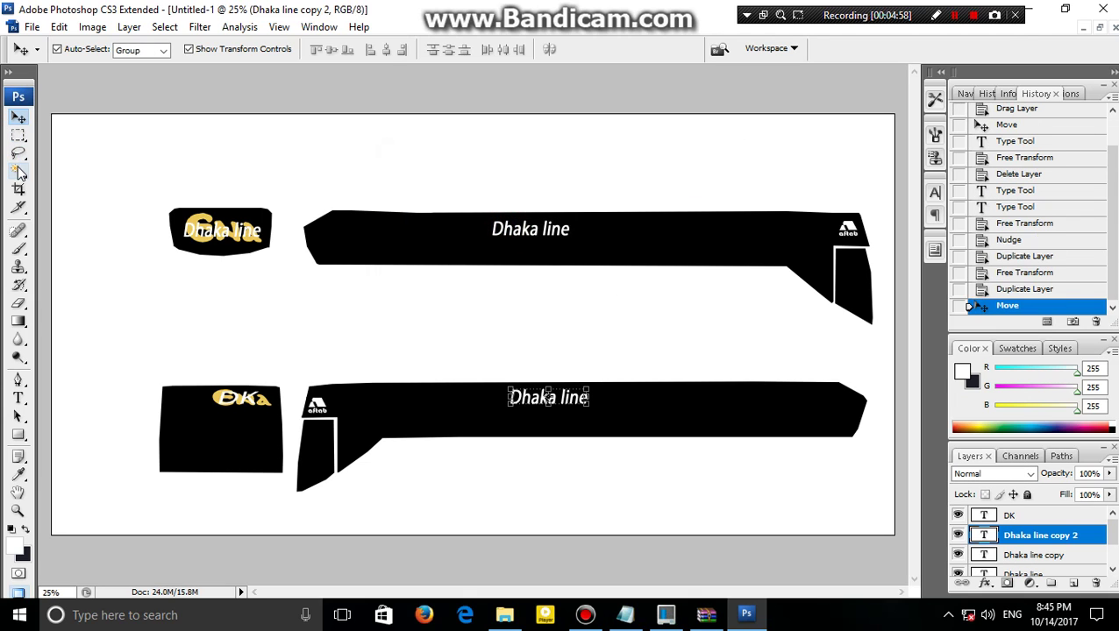
Select the white background of Layer 2 with the Magic Wand at tolerance 32 and delete it
left_click(121, 162)
right_click(122, 164)
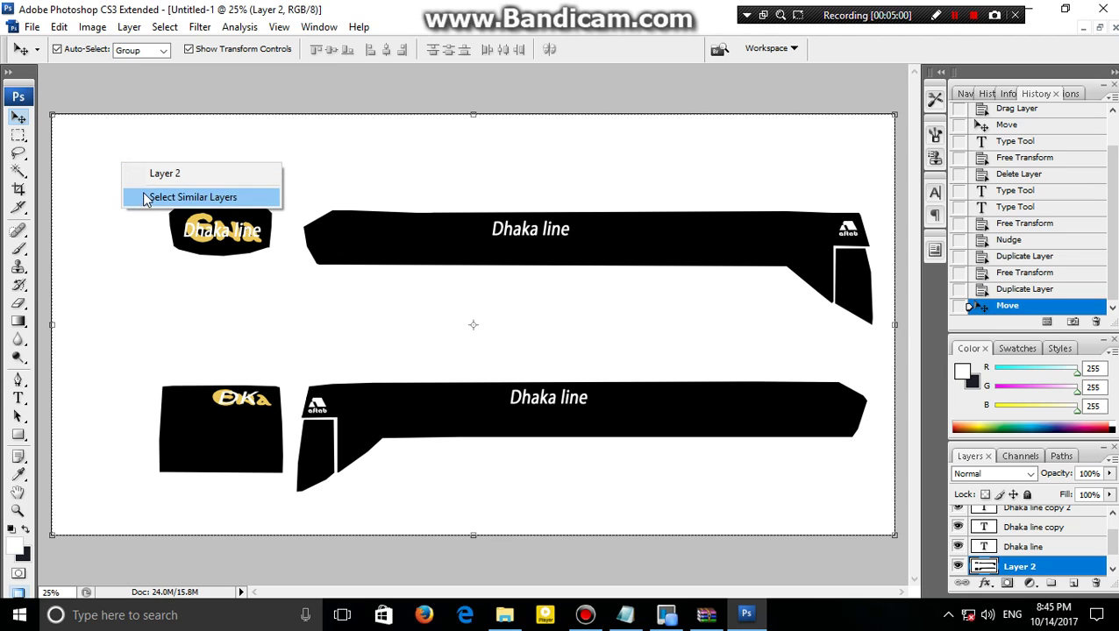
left_click(100, 235)
right_click(139, 164)
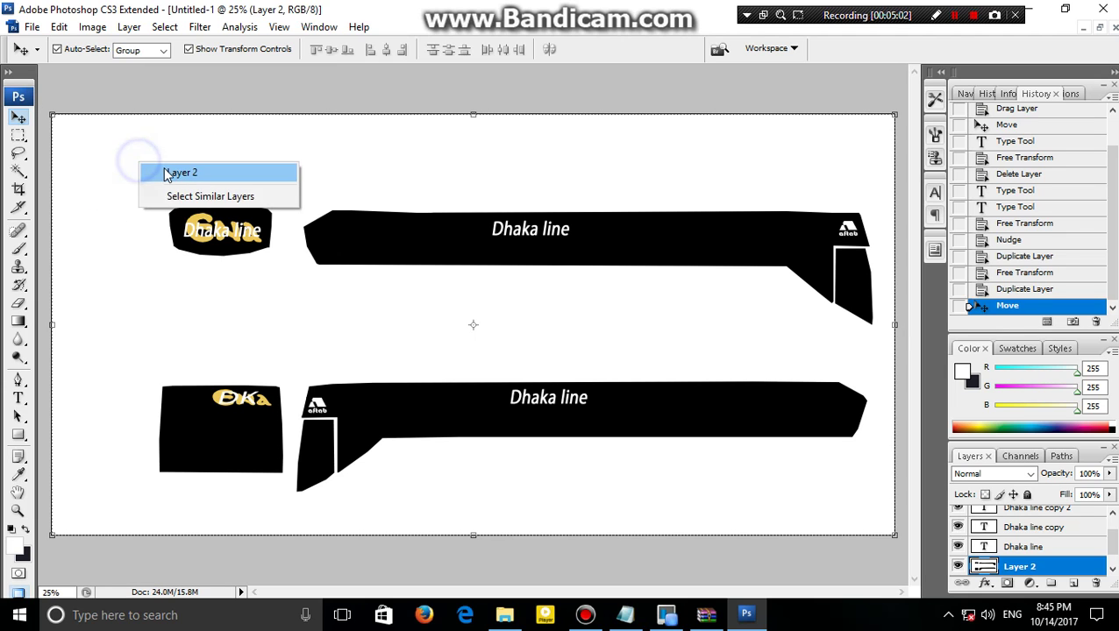
left_click(165, 236)
left_click(19, 173)
left_click(270, 167)
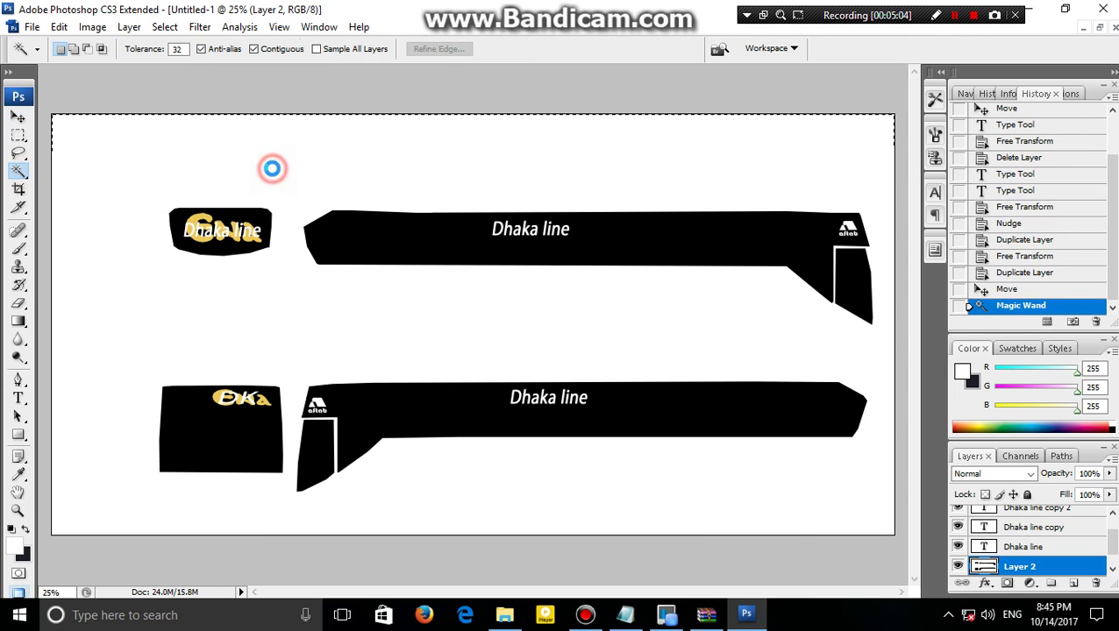
key("Delete")
Delete the upper small panel's black area and its yellow Ena letters from Layer 2 using Magic Wand selections
left_click(219, 251)
key("Delete")
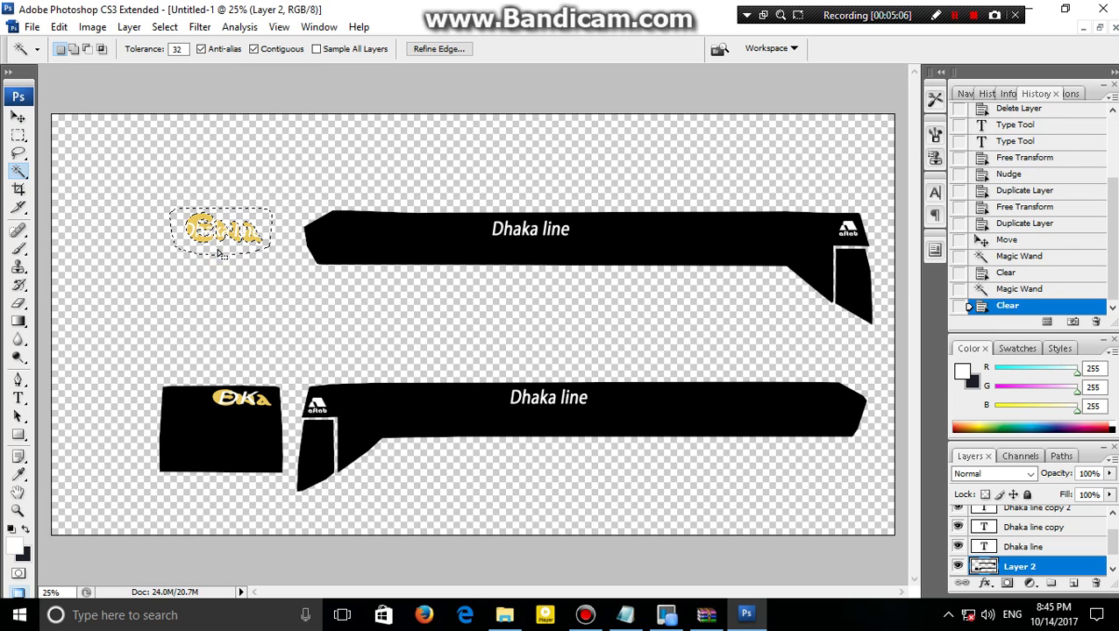
left_click(249, 236)
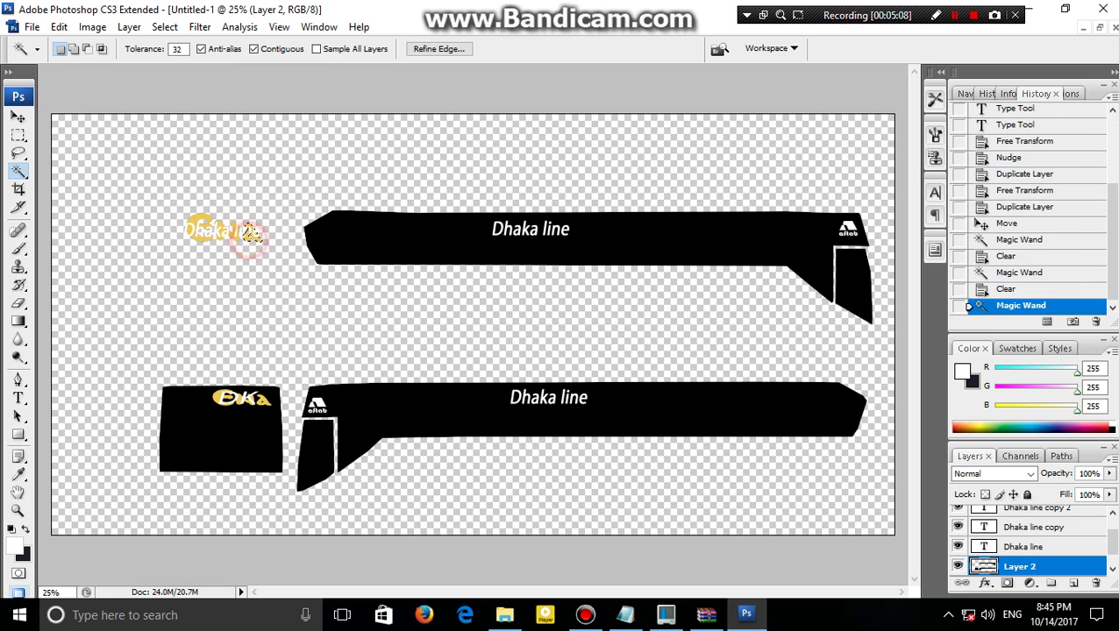
key("Delete")
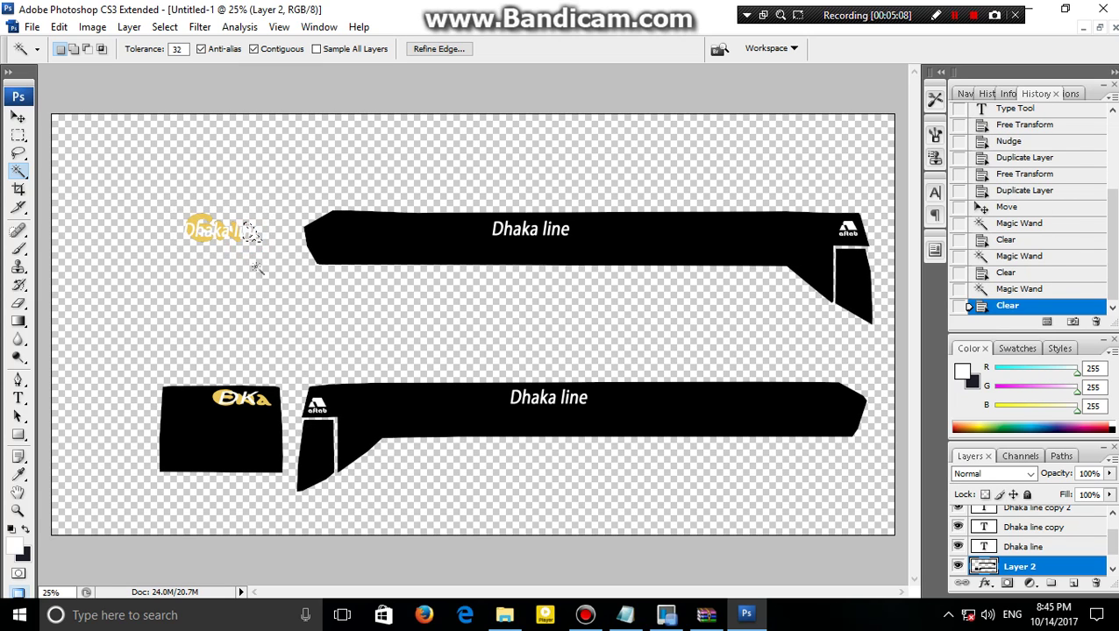
left_click(203, 238)
key("Delete")
left_click(224, 242)
key("Delete")
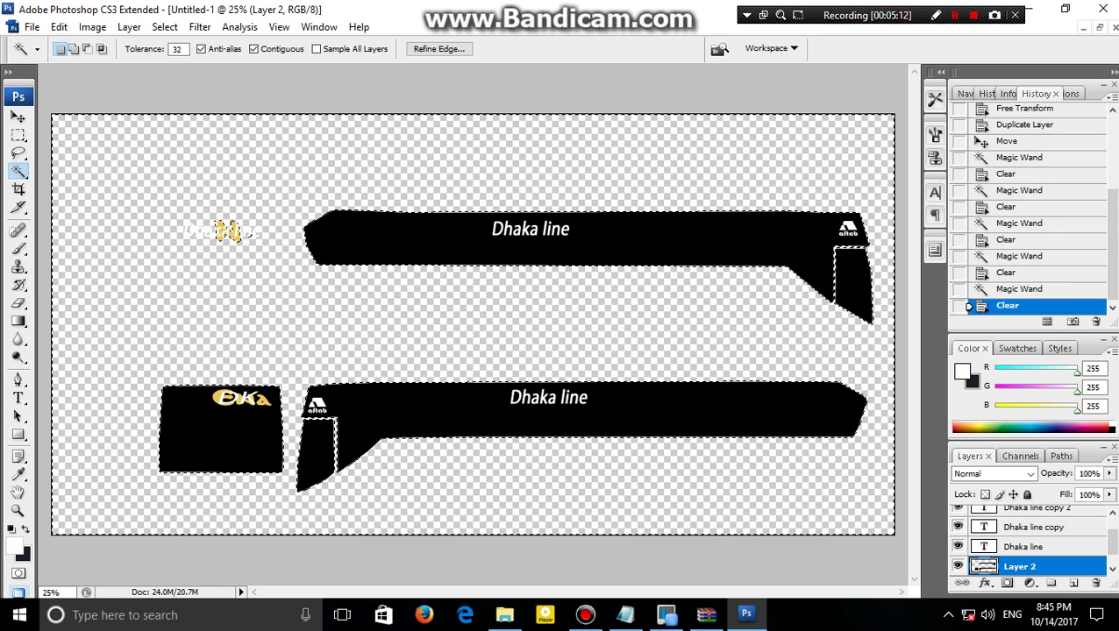
left_click(224, 231)
key("Delete")
Delete the black areas of both long side panels from Layer 2 and clear the selection
left_click(357, 239)
key("Delete")
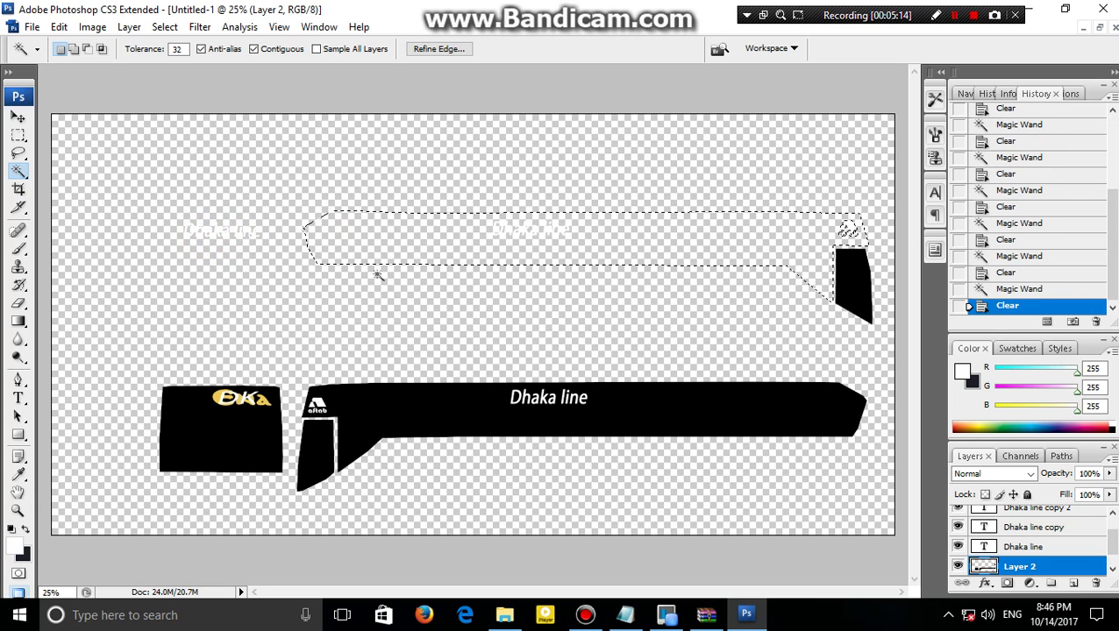
left_click(505, 419)
key("Delete")
key("ctrl+d")
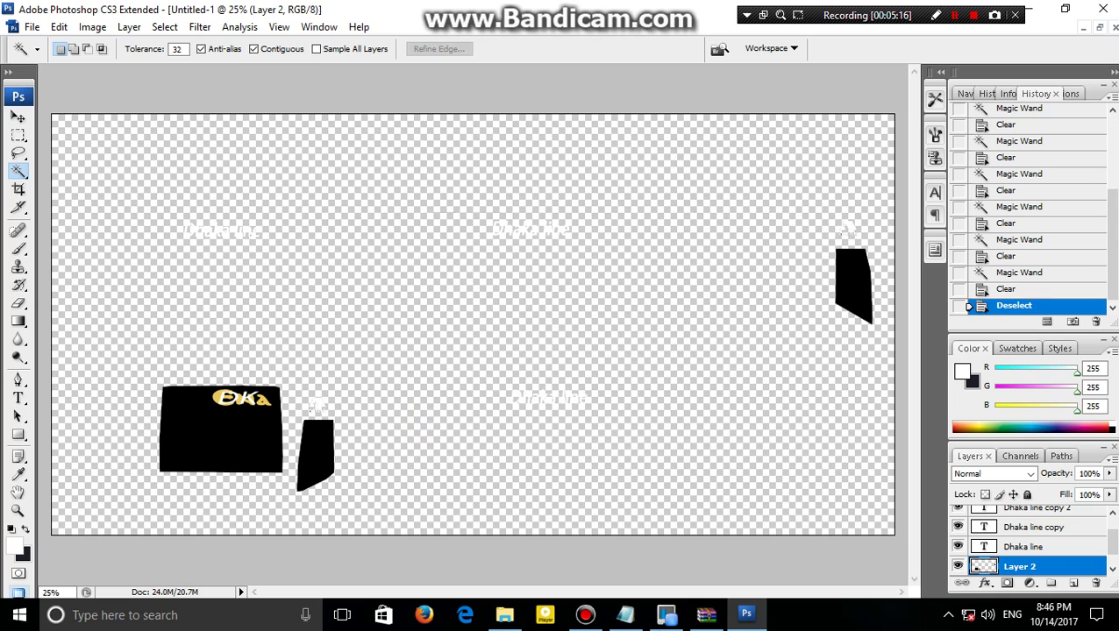
Delete the narrow black corner piece of the lower side panel and the black area of the lower small panel
left_click(314, 466)
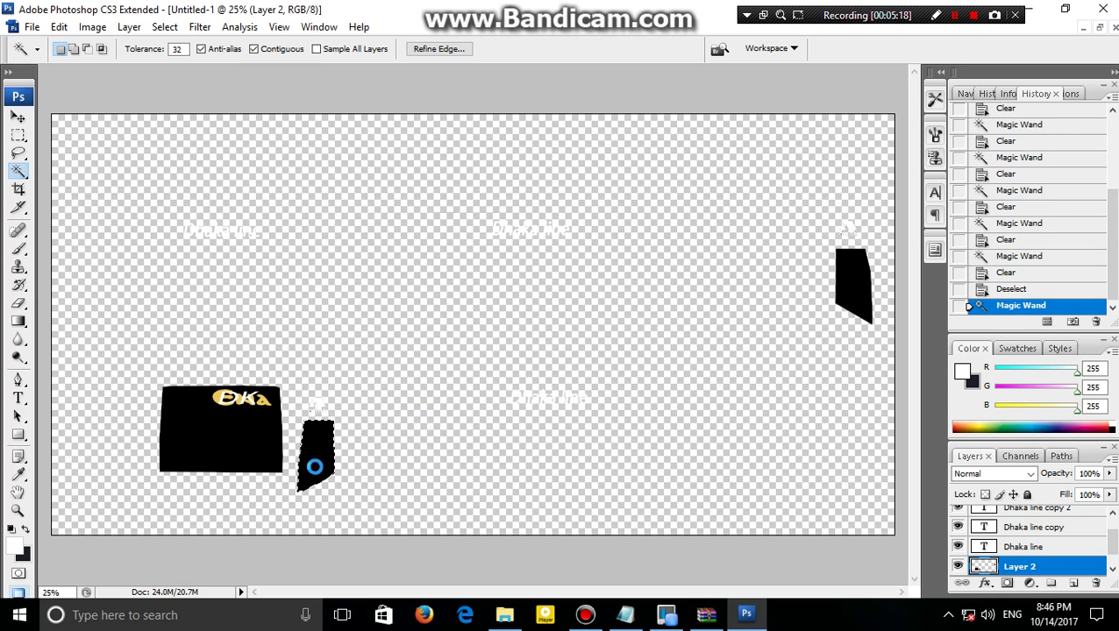
key("Delete")
left_click(246, 443)
key("Delete")
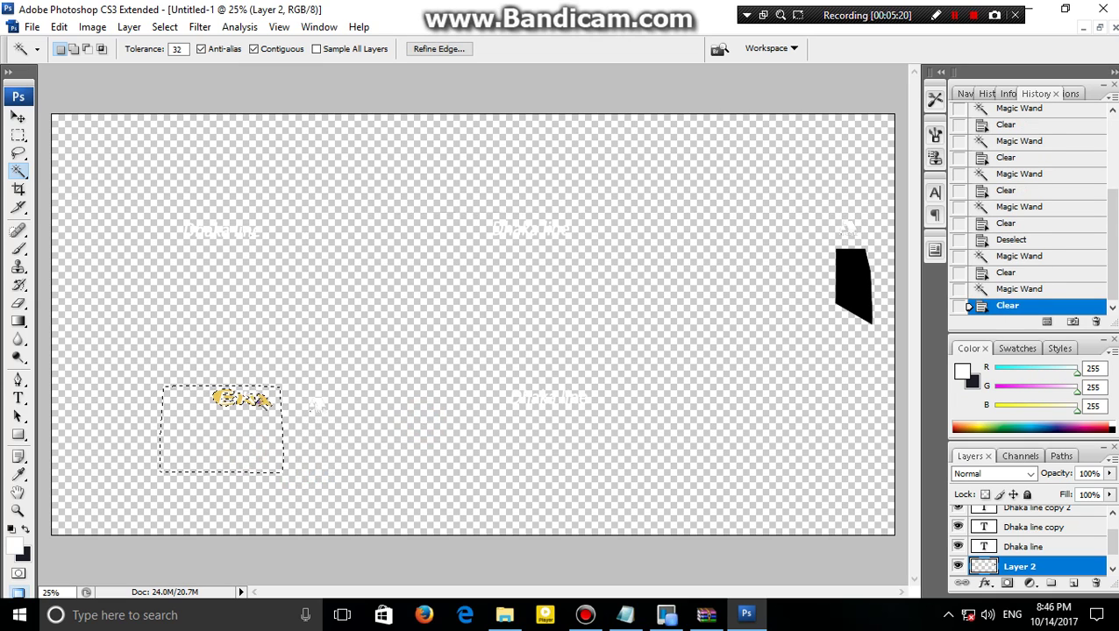
Remove most of the yellow Ena lettering behind the DK text with Magic Wand selections on Layer 2
left_click(250, 400)
key("Delete")
left_click(220, 395)
key("Delete")
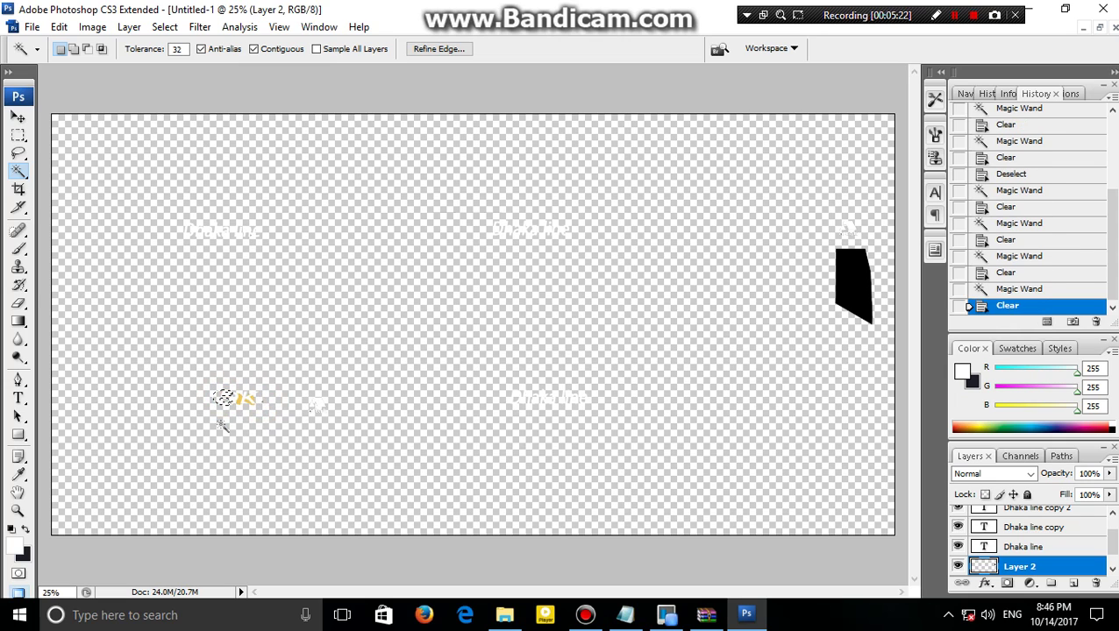
left_click(253, 407)
Clear the selection and erase the leftover yellow lettering behind the DK text using an Eraser brush of about 137 px
left_click(19, 302)
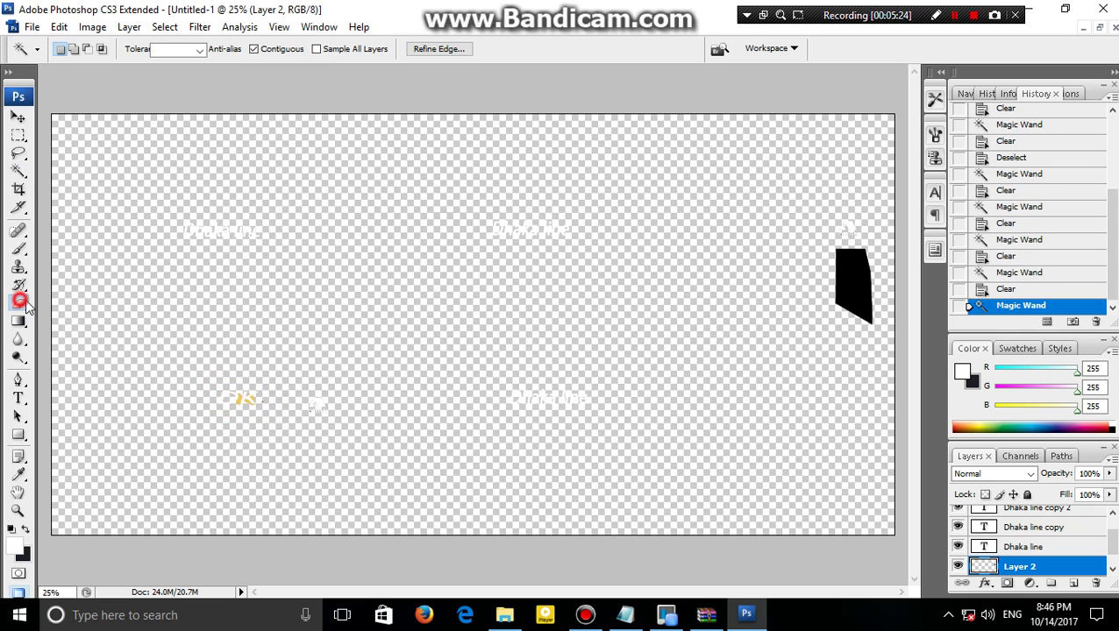
left_click(212, 384)
left_click(245, 400)
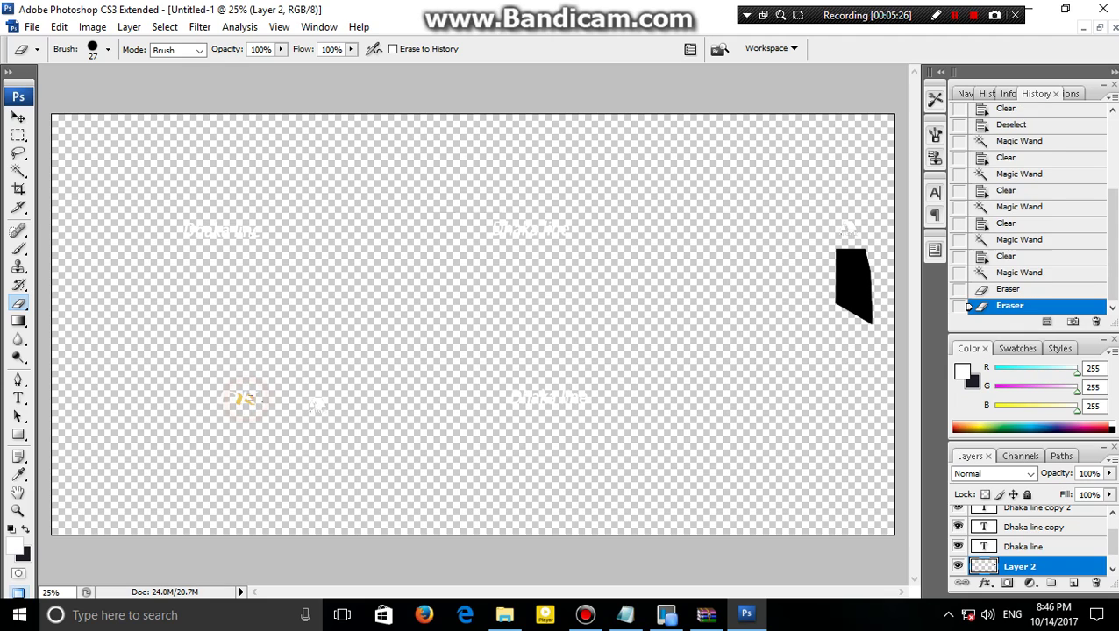
left_click(18, 136)
left_click(138, 217)
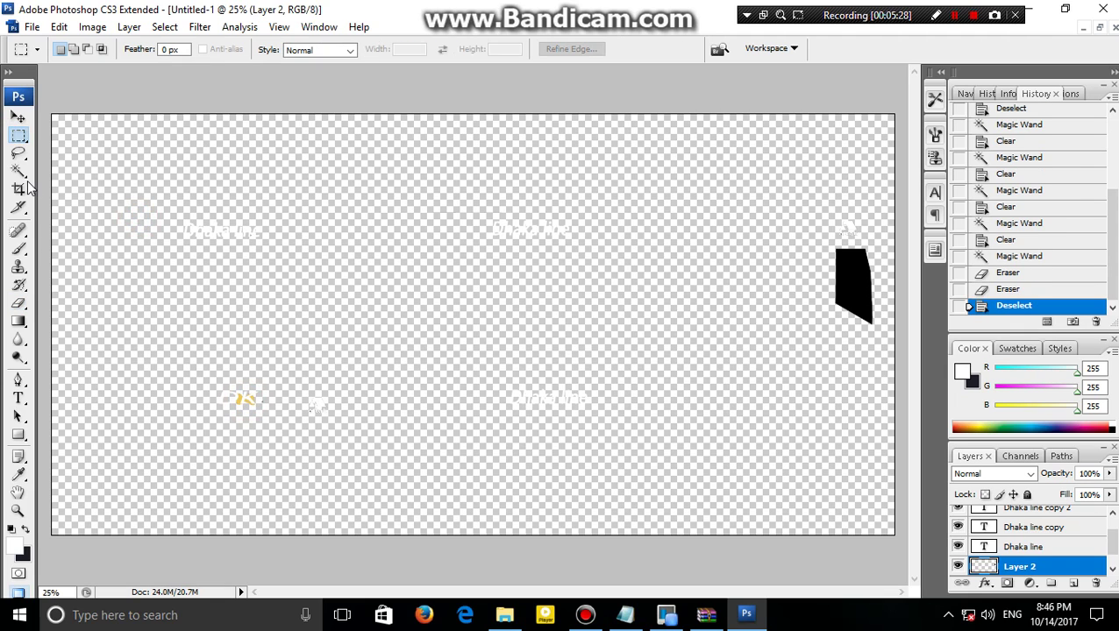
left_click(19, 303)
right_click(167, 309)
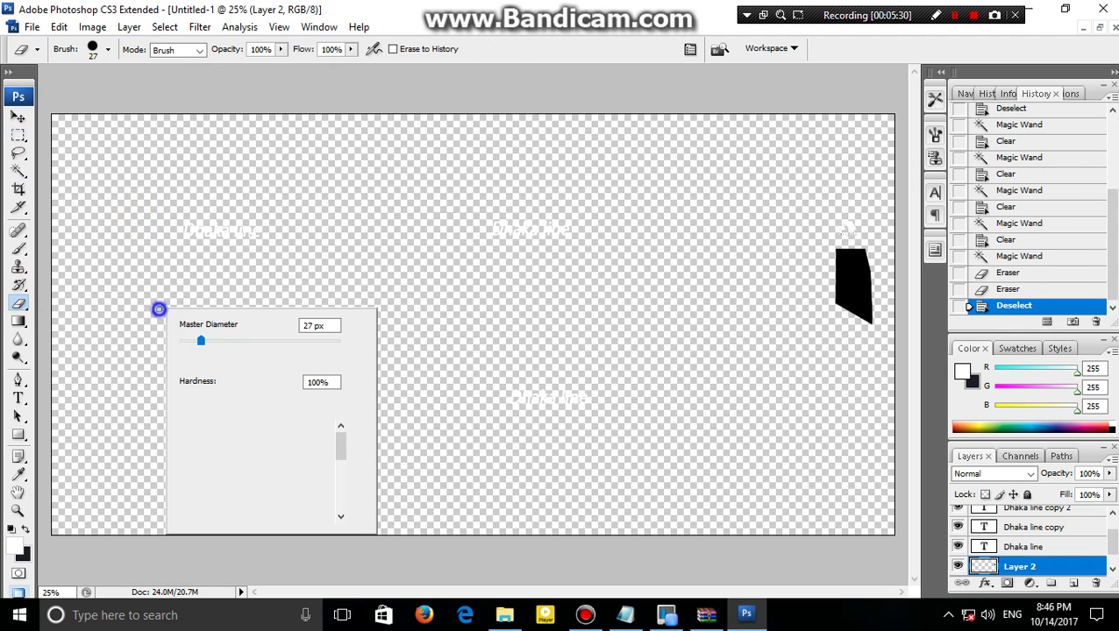
left_click_drag(199, 342, 272, 342)
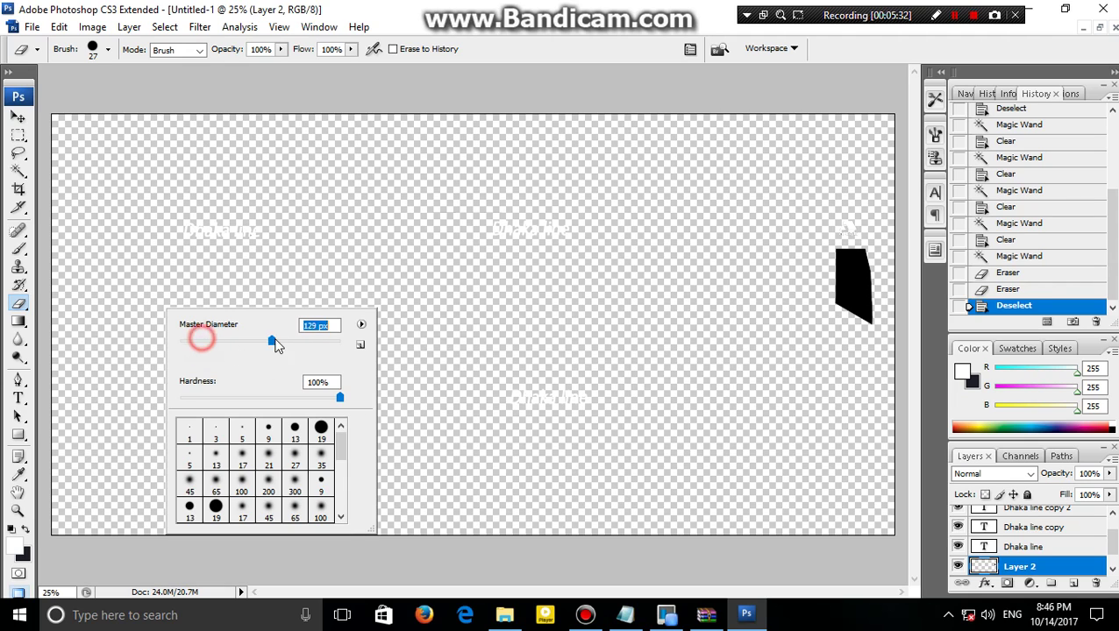
left_click(124, 291)
mouse_move(124, 290)
left_mouse_down()
mouse_move(179, 384)
mouse_move(247, 404)
left_mouse_up()
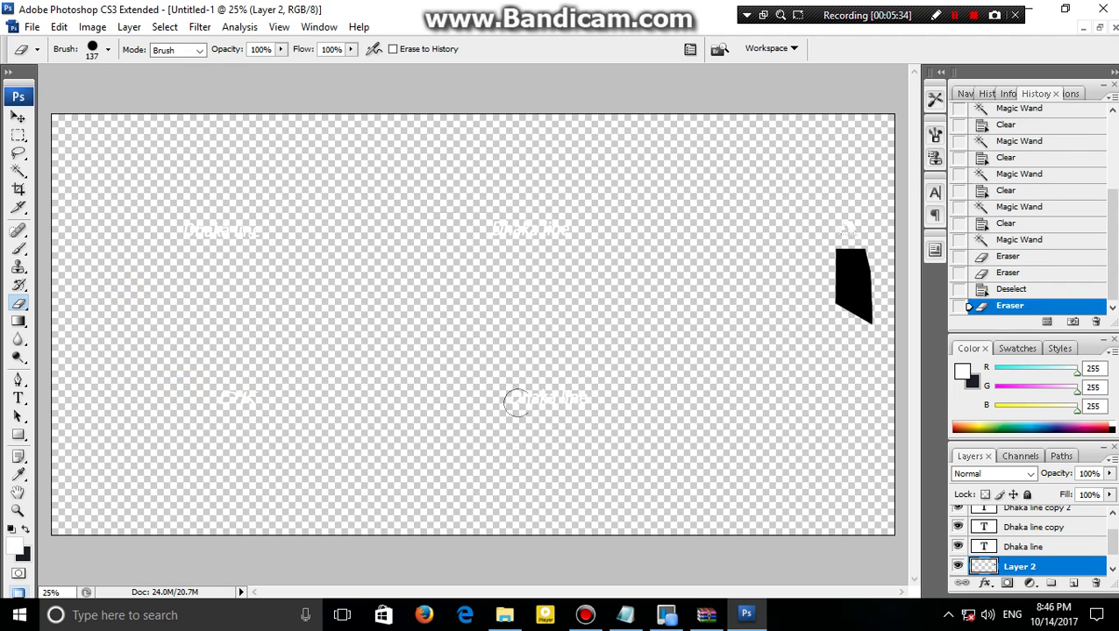
Erase the remaining black corner piece and wipe any leftover traces from Layer 2 with the Eraser brush enlarged to 2500 px
mouse_move(881, 329)
left_mouse_down()
mouse_move(828, 329)
mouse_move(819, 305)
left_mouse_up()
right_click(283, 215)
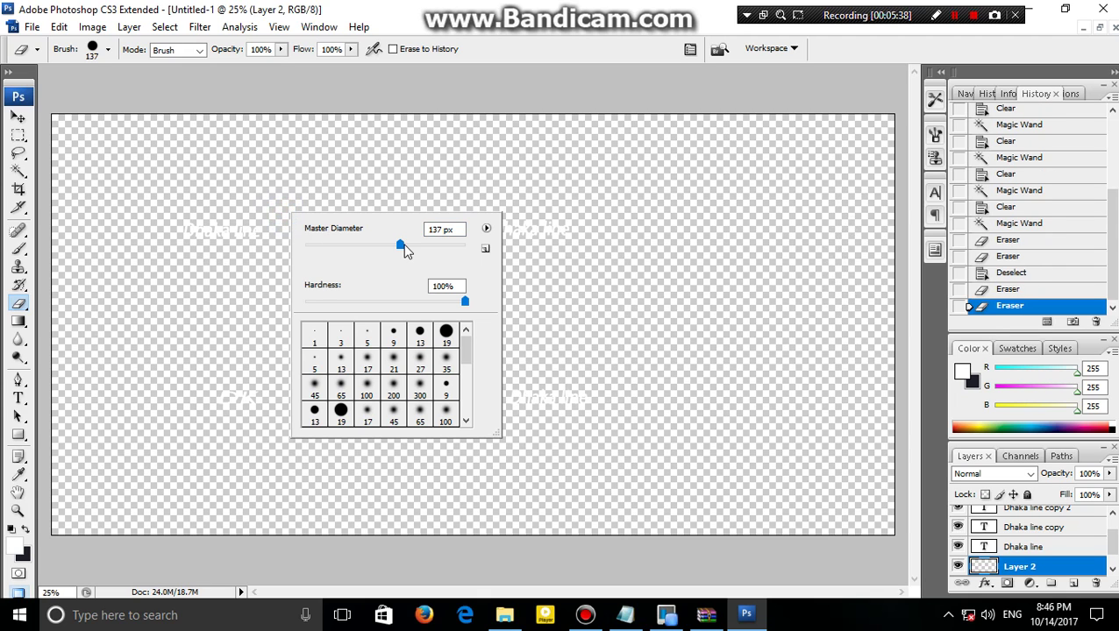
left_click_drag(401, 242, 474, 242)
left_click(470, 157)
left_click(470, 157)
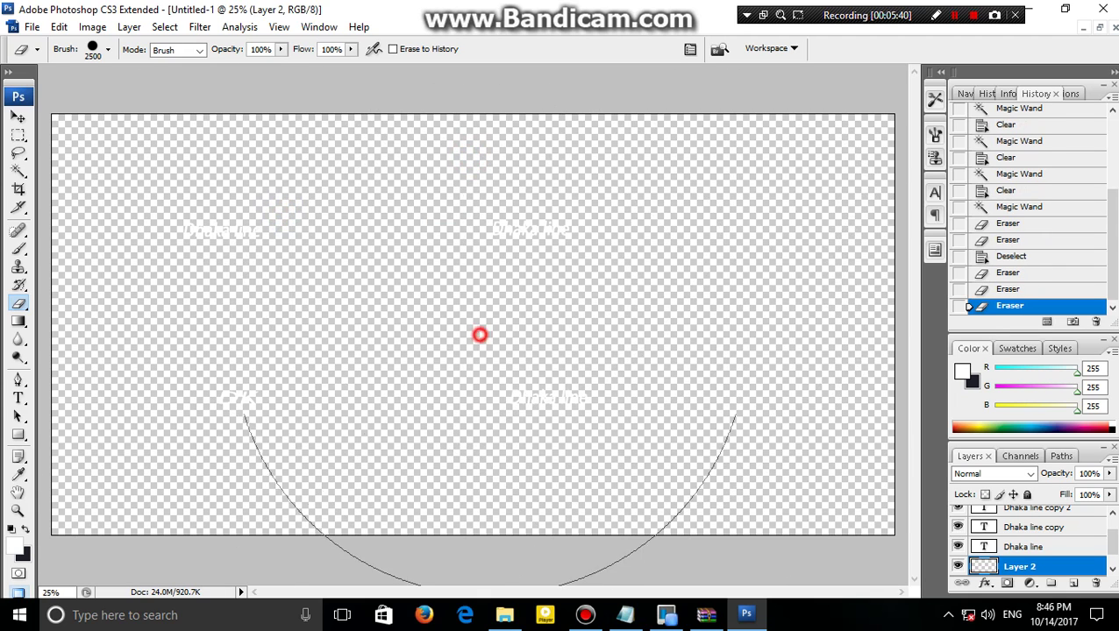
left_click(612, 288)
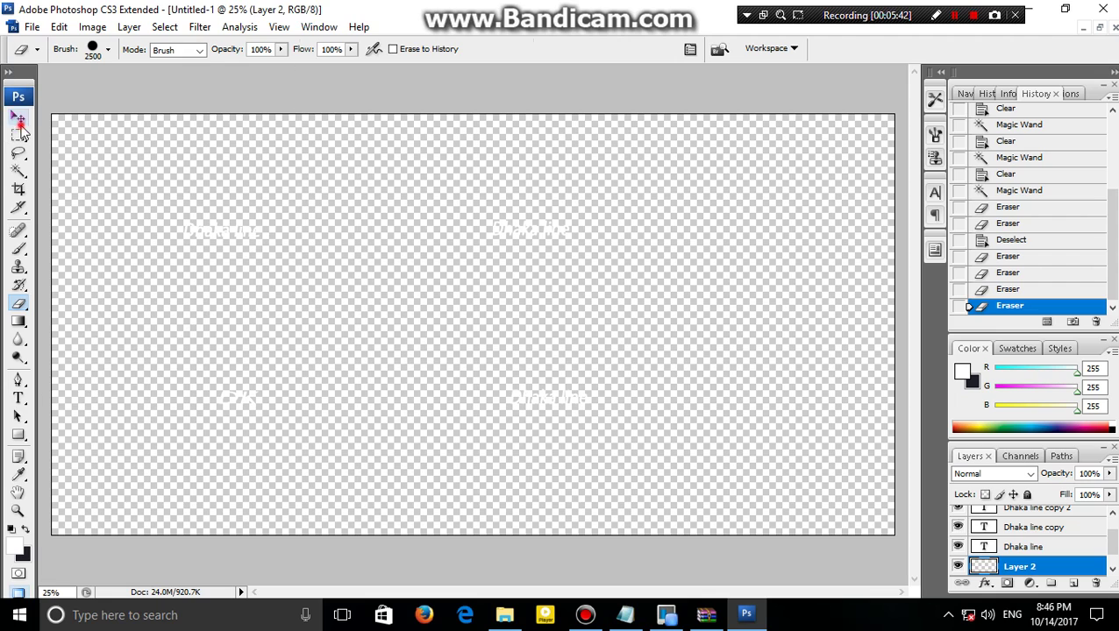
Check the three Dhaka line texts and the DK text on the canvas by selecting each with the Move tool
left_click(18, 115)
left_click(217, 235)
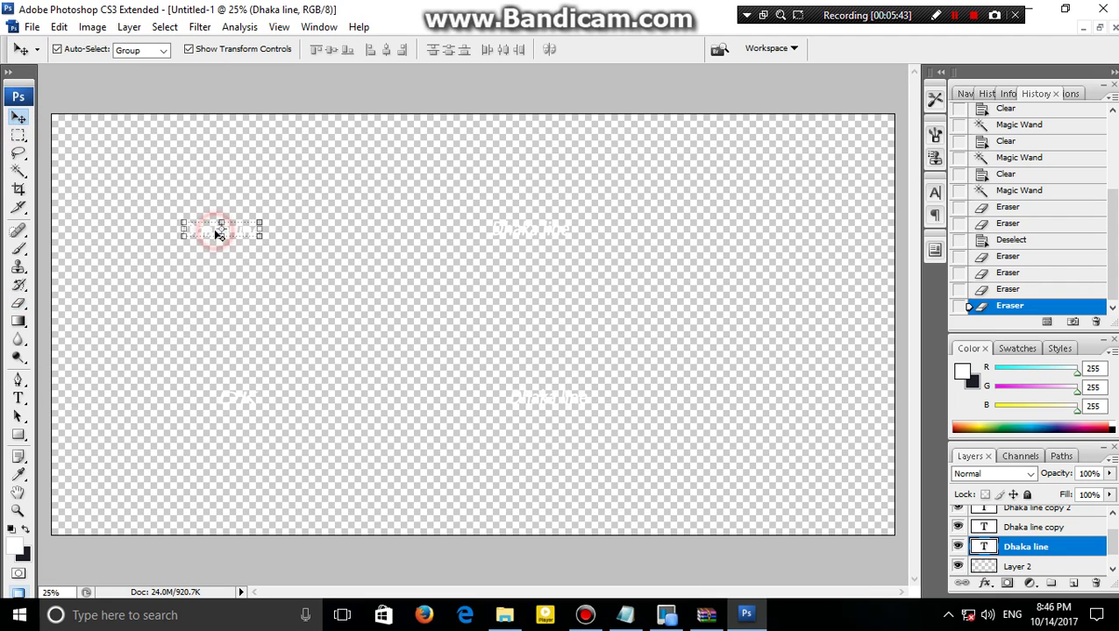
left_click(535, 232)
left_click(546, 406)
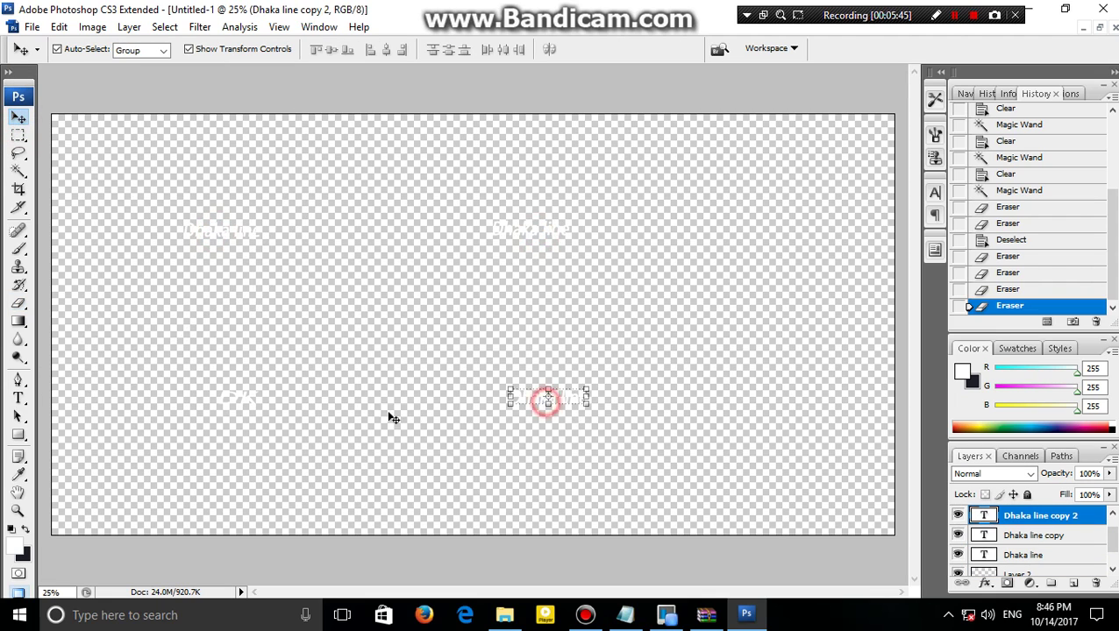
left_click(247, 402)
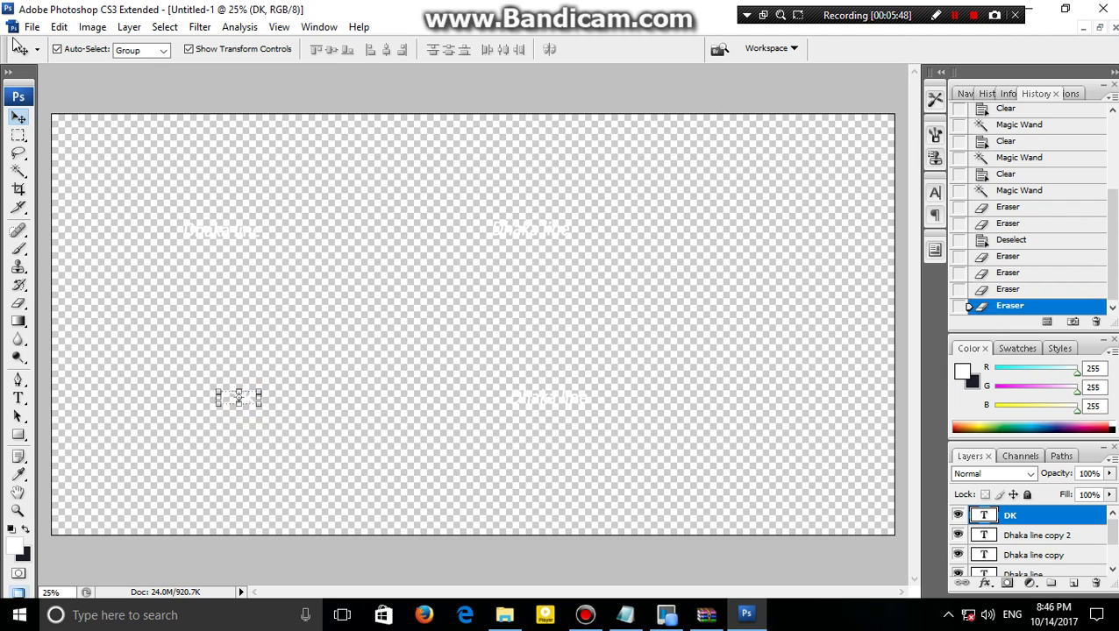
Save the texture to the Desktop as Untitled-1.dds in DDS format with DXT3 (Explicit Alpha) compression and generated MIP maps
left_click(32, 27)
left_click(70, 220)
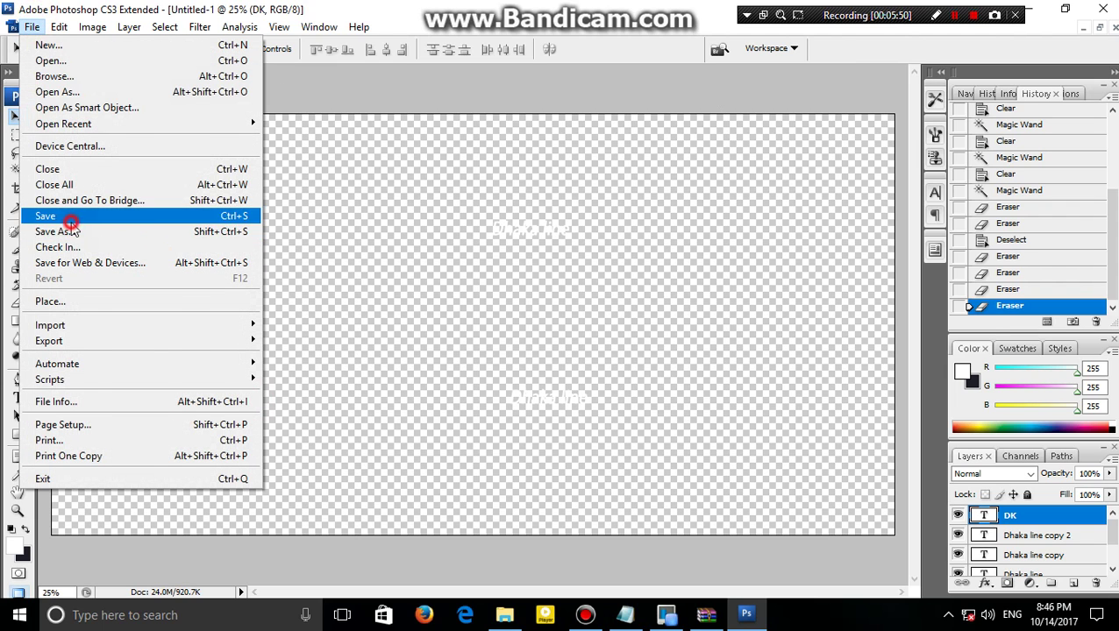
left_click(589, 345)
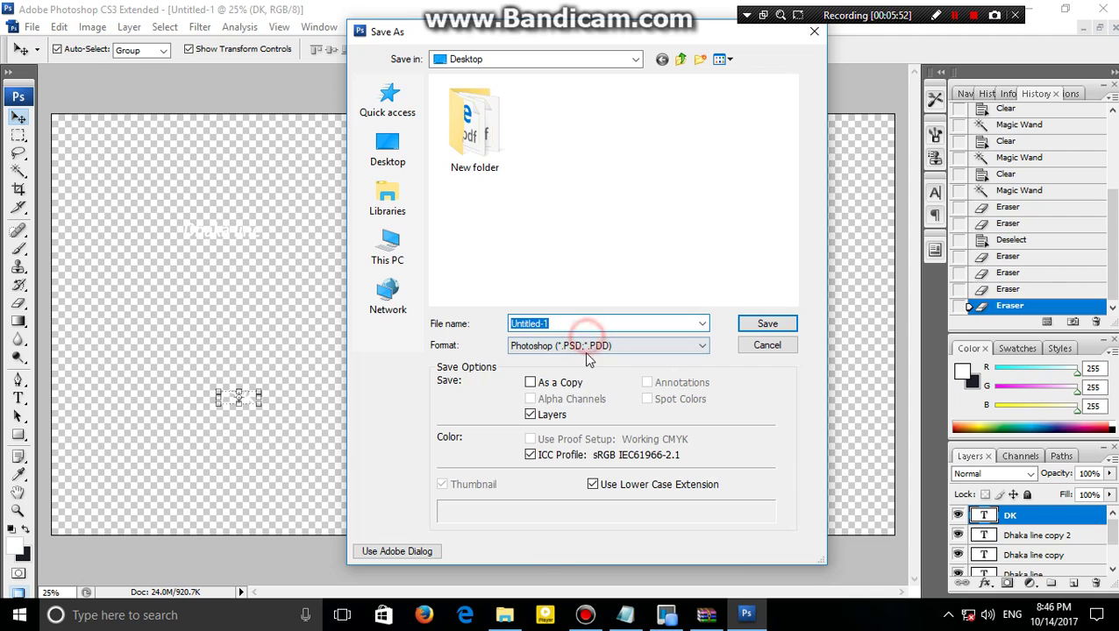
left_click(550, 395)
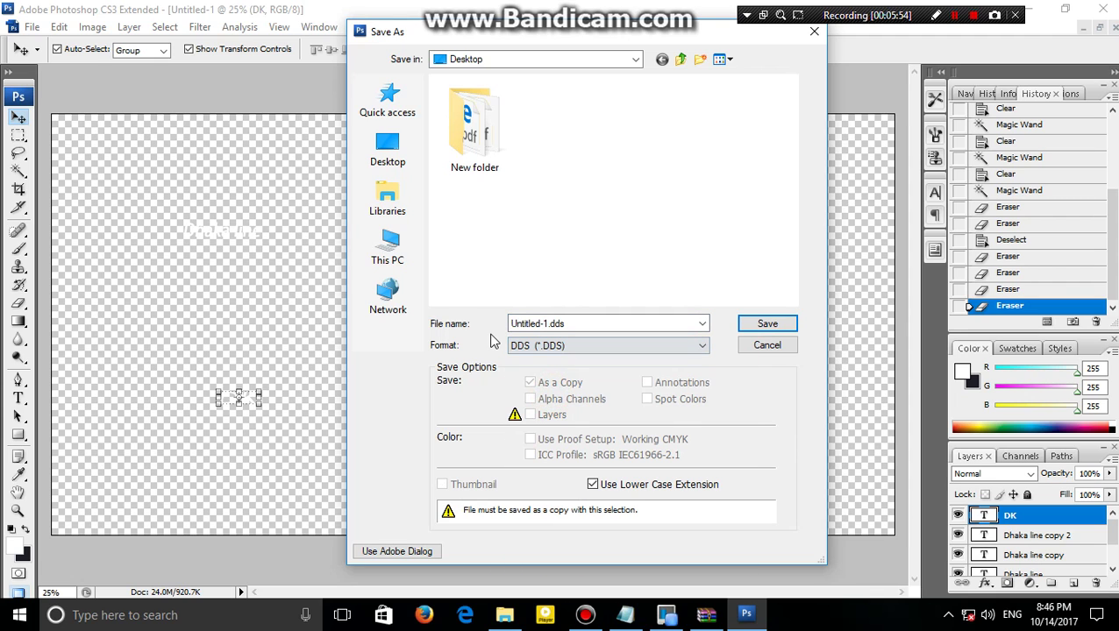
left_click(395, 158)
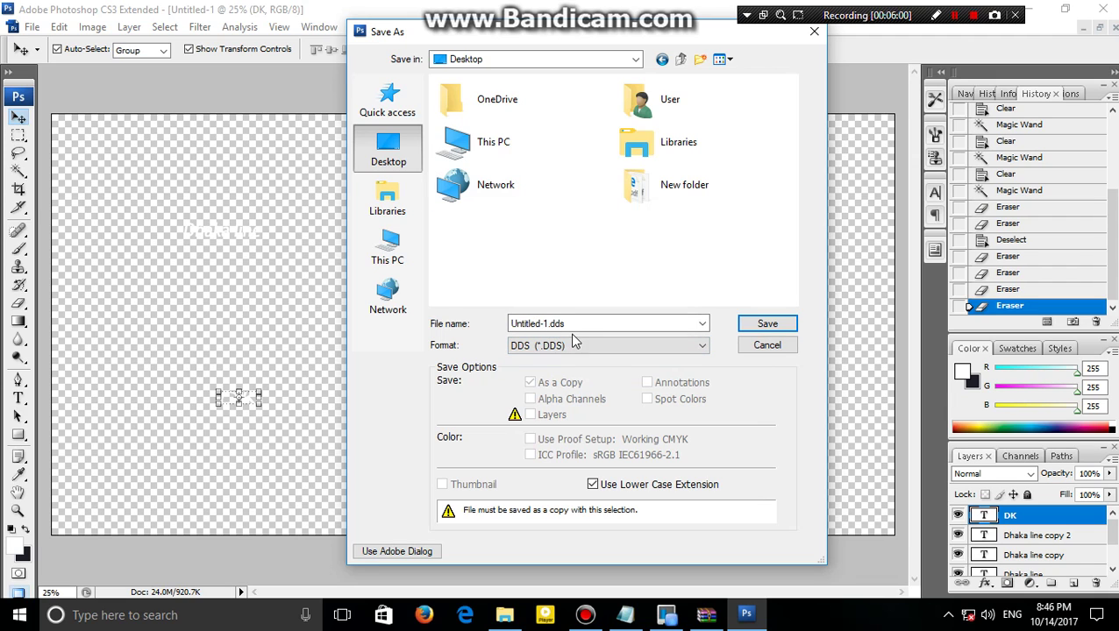
left_click(392, 153)
left_click(780, 321)
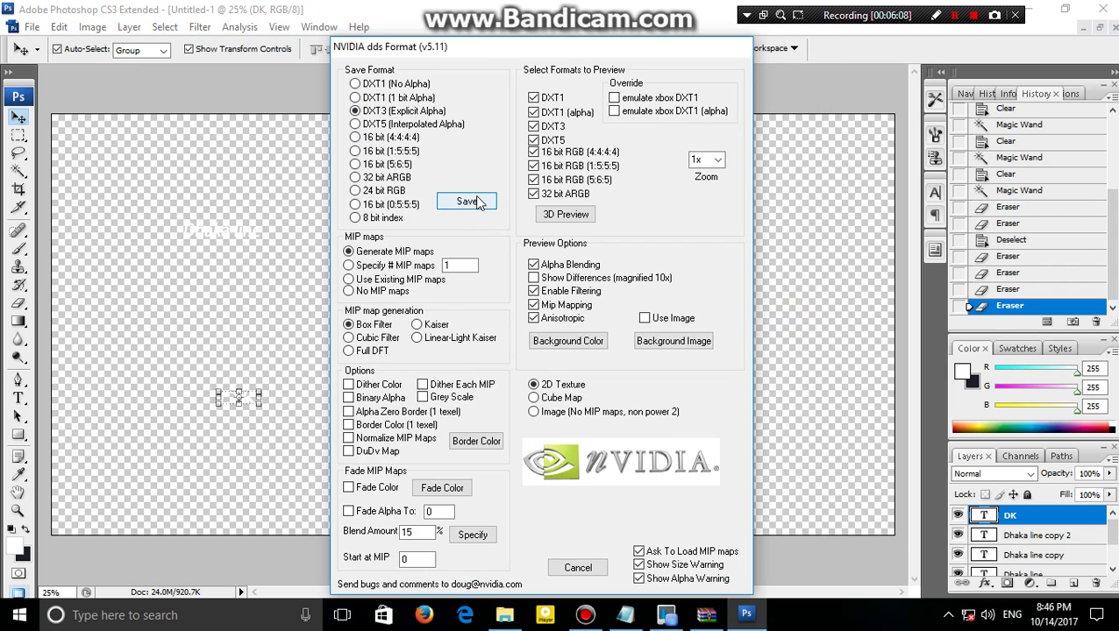
left_click(467, 201)
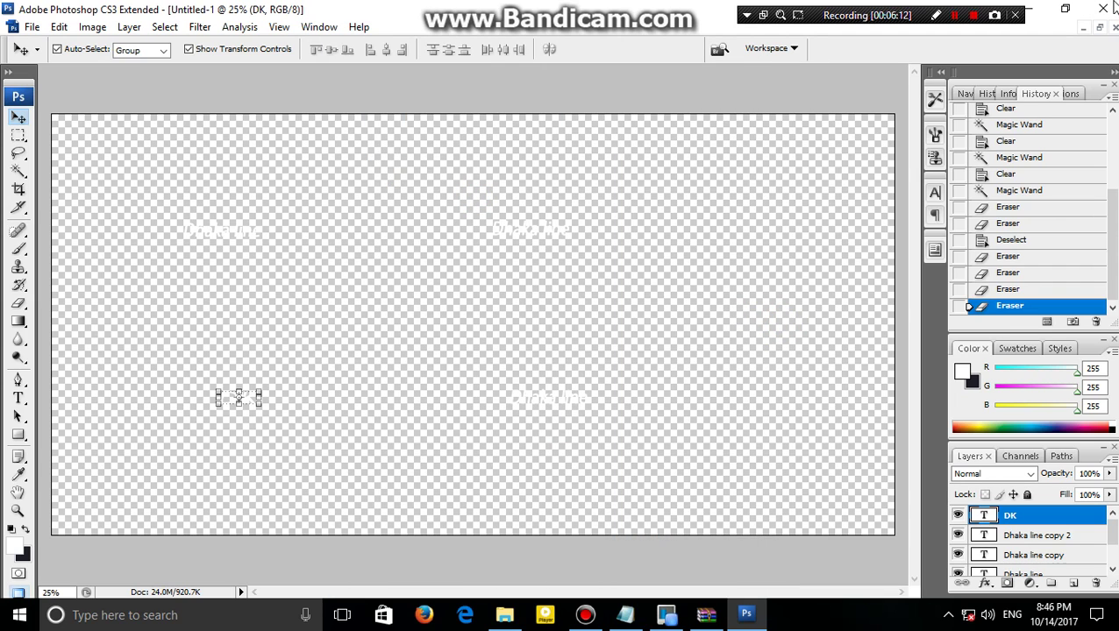
Switch to WinRAR, view the archive's original rosin.dds in Photoshop without MIP maps, and quit Photoshop without saving Untitled-1
left_click(1030, 9)
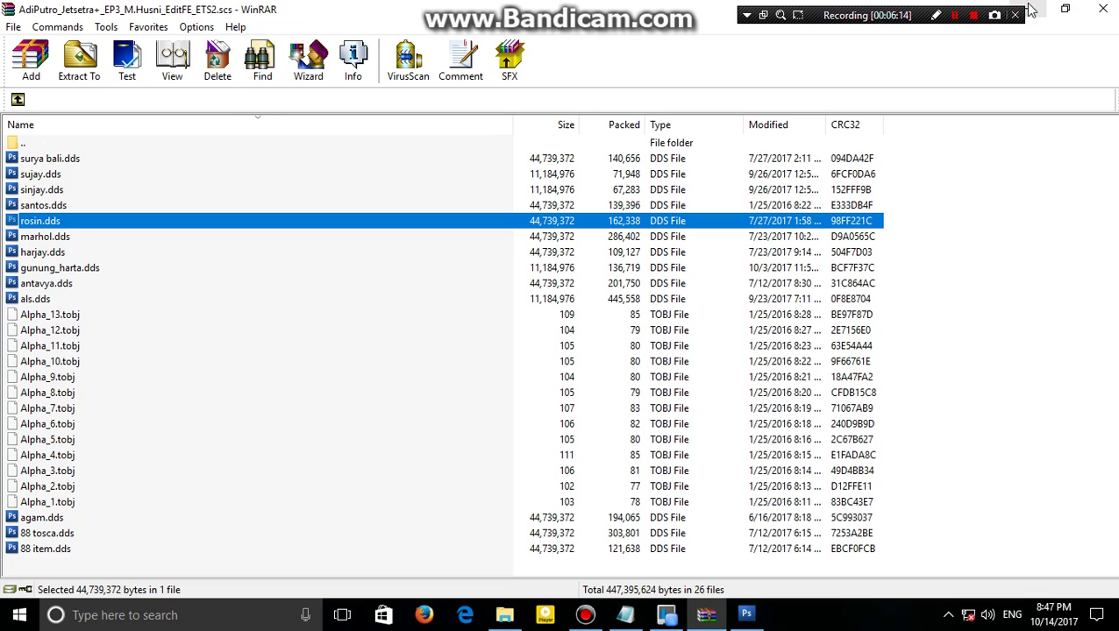
left_click(1064, 8)
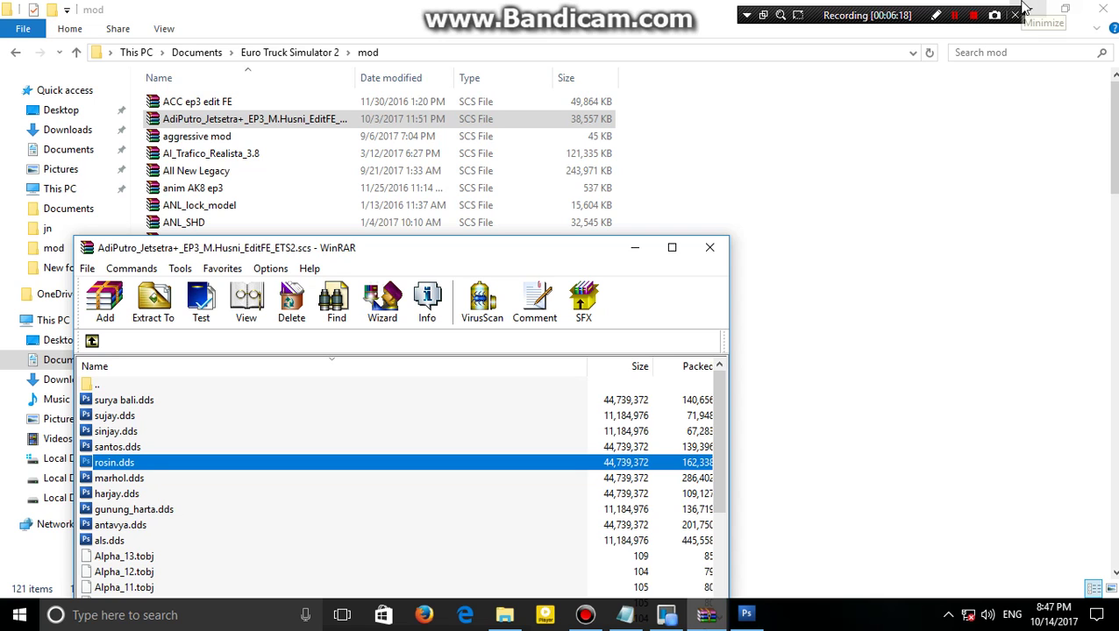
double_click(124, 463)
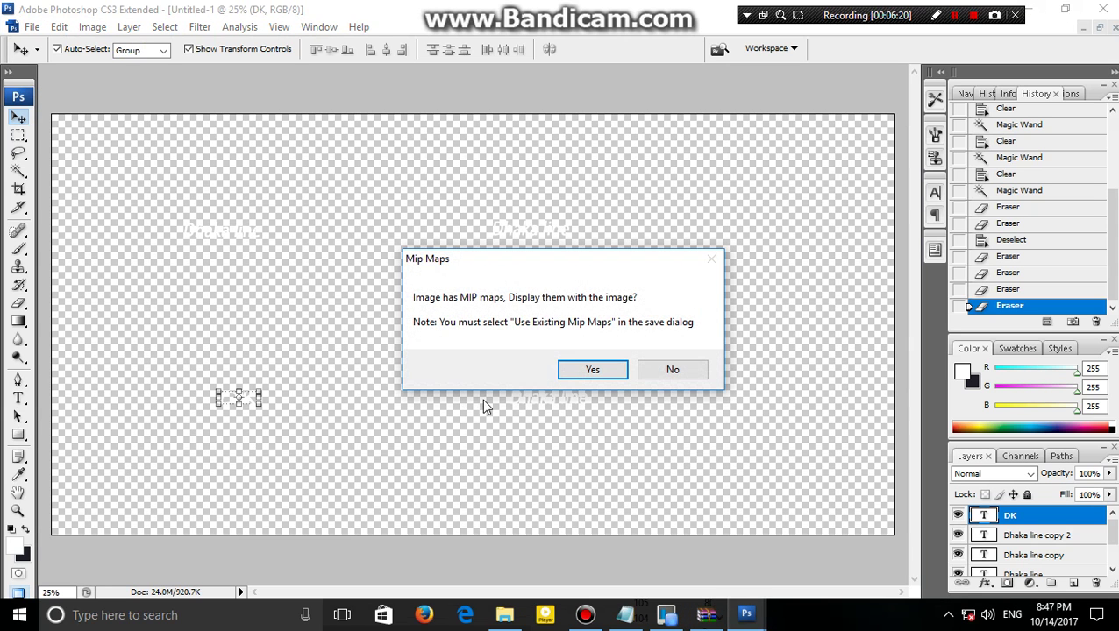
left_click(686, 367)
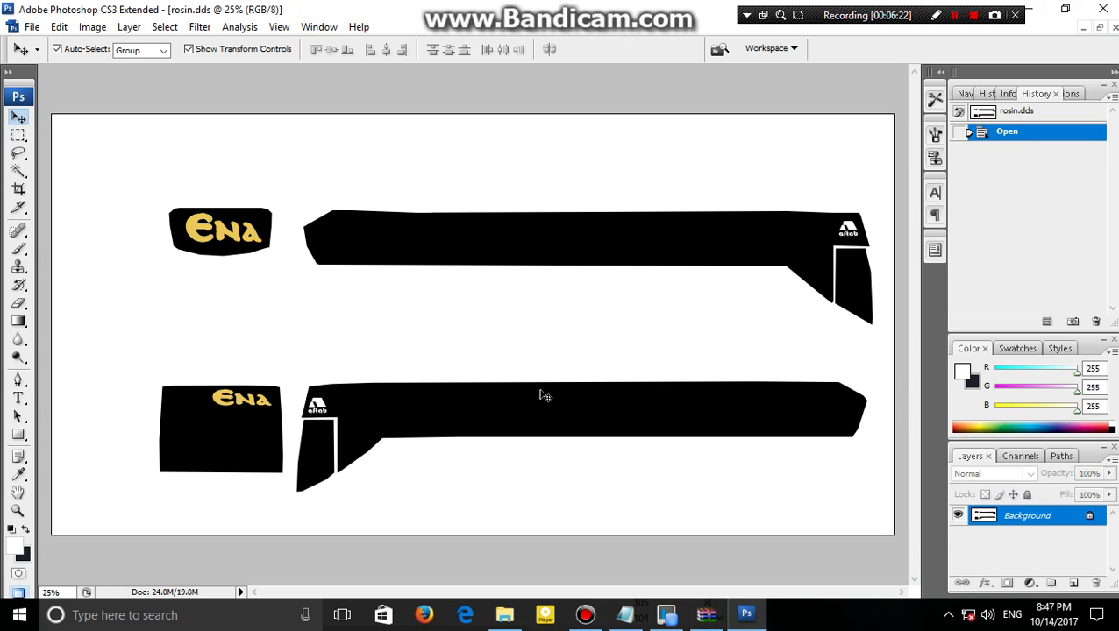
left_click(1103, 9)
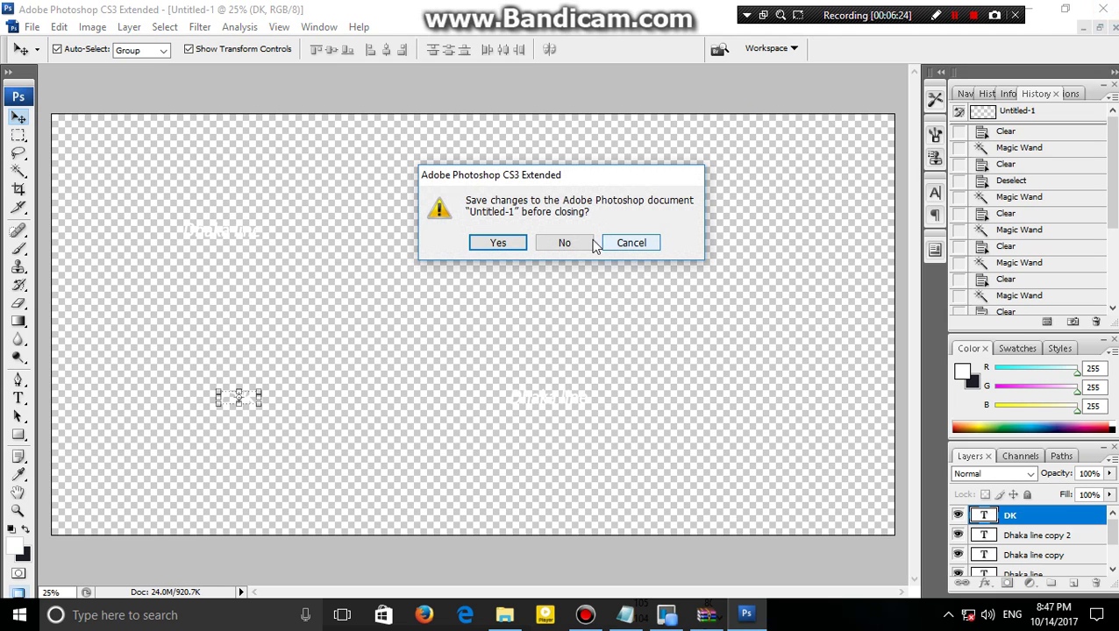
left_click(586, 241)
Copy the file name of rosin.dds from the mod archive in WinRAR
right_click(120, 465)
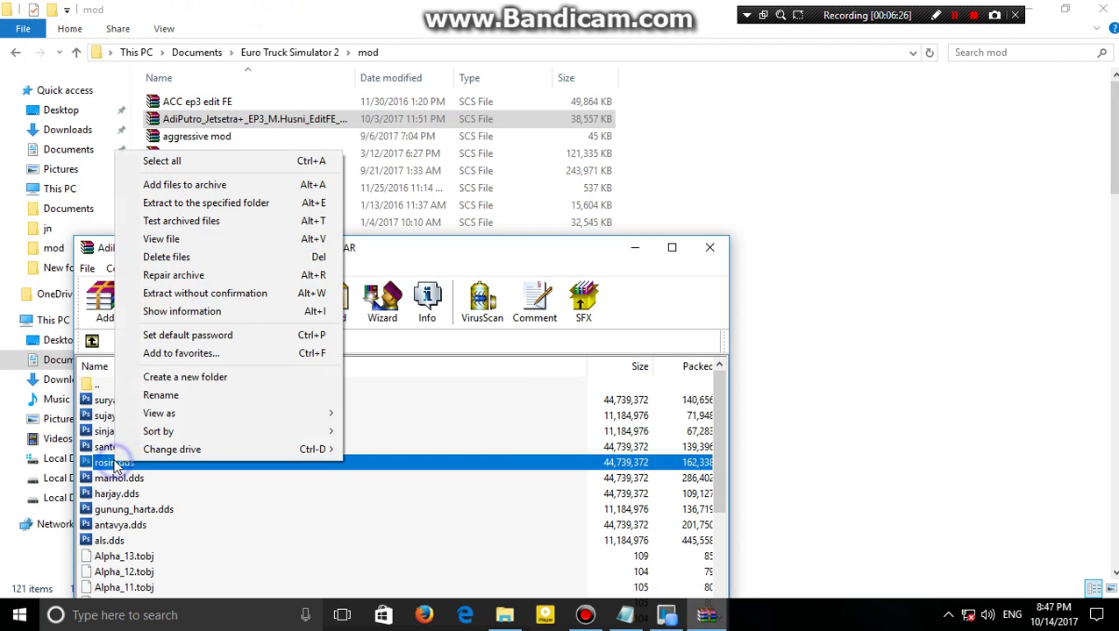
left_click(164, 392)
right_click(99, 462)
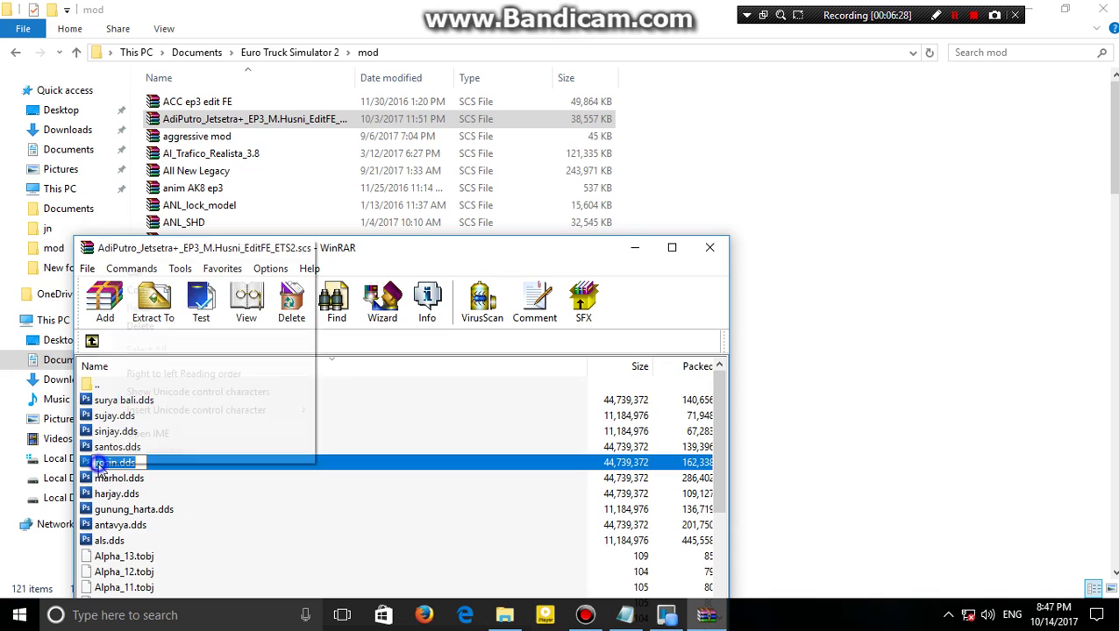
left_click(141, 291)
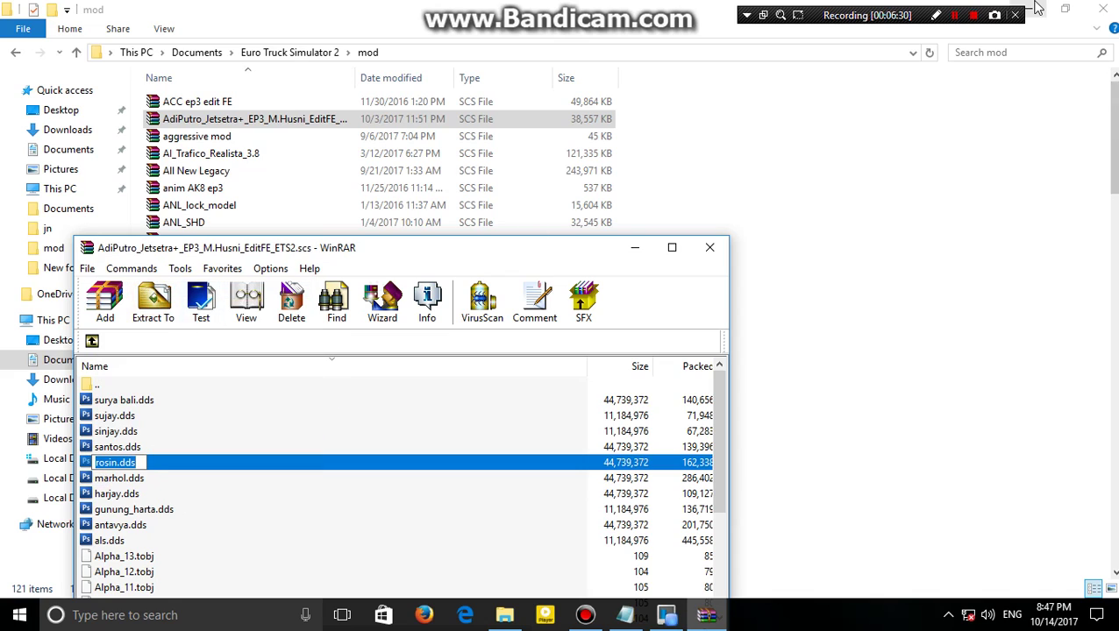
Move the WinRAR window clear of the desktop icons and rename the Untitled-1 file on the desktop as rosin
left_click(504, 615)
left_click_drag(376, 254, 700, 102)
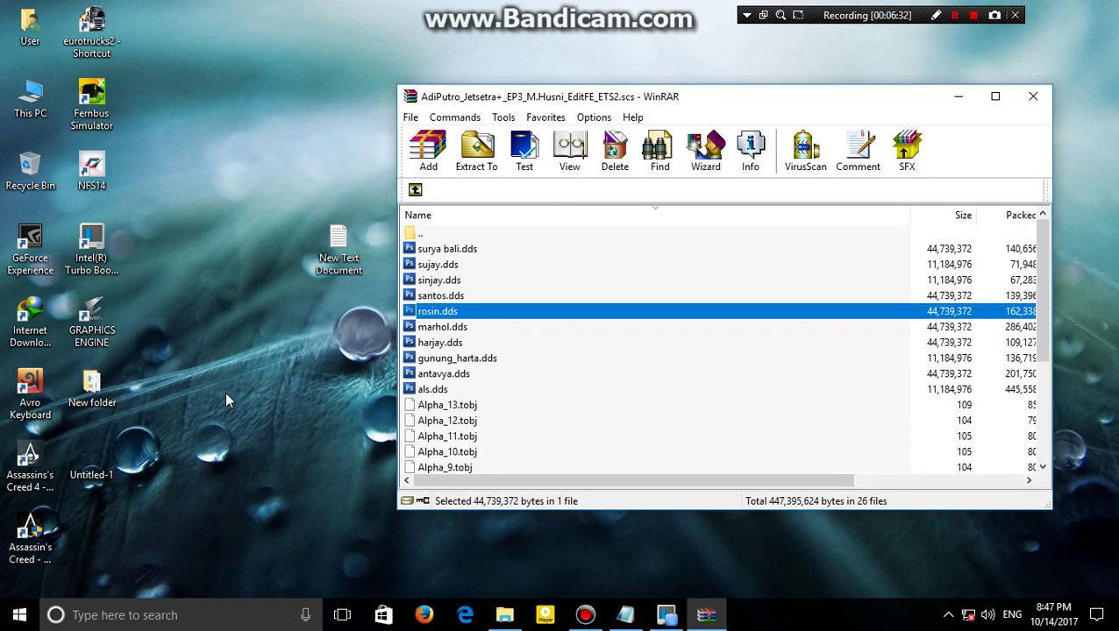
left_click(86, 474)
right_click(85, 483)
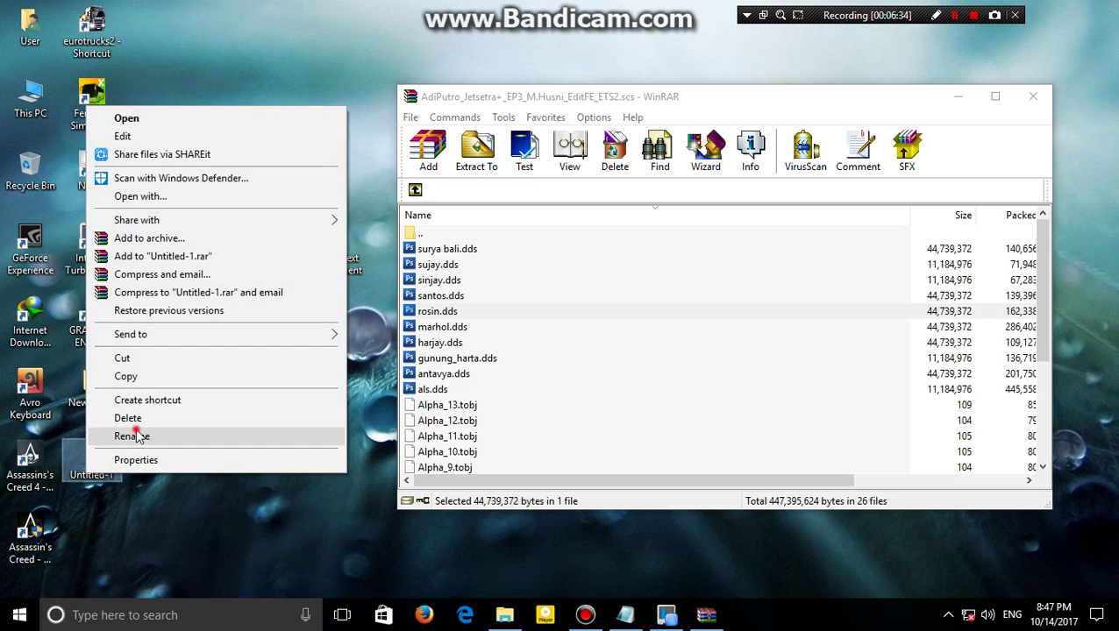
left_click(137, 431)
key("ctrl+v")
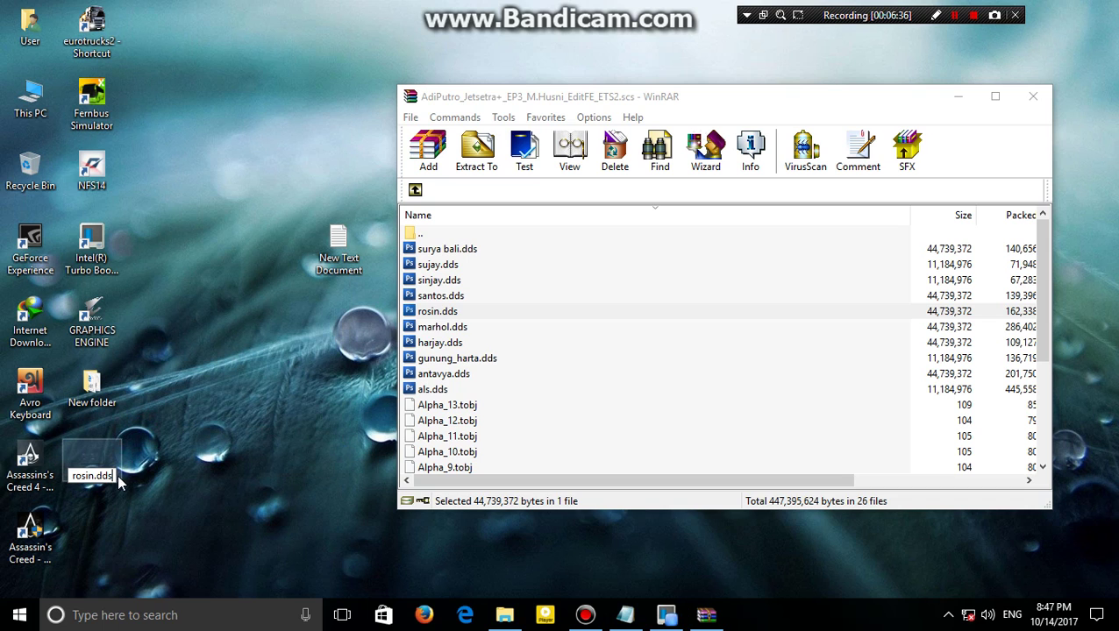
key("BackSpace")
key("BackSpace")
key("BackSpace")
key("BackSpace")
Add the desktop file rosin to the open mod archive with the Add and replace files update mode
left_click_drag(92, 458, 561, 365)
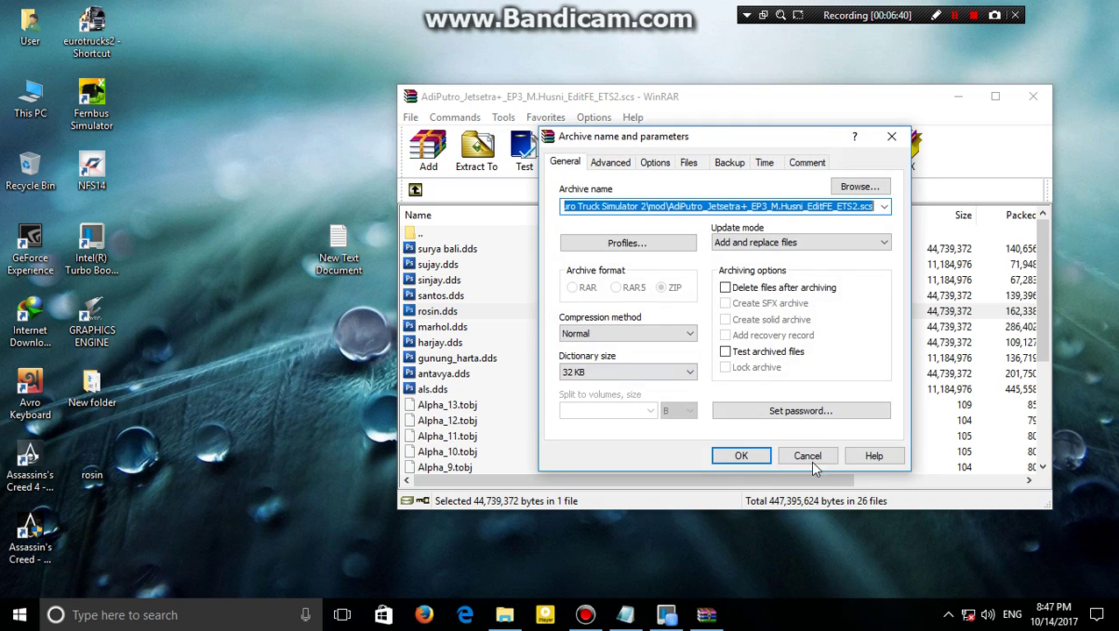
left_click(740, 458)
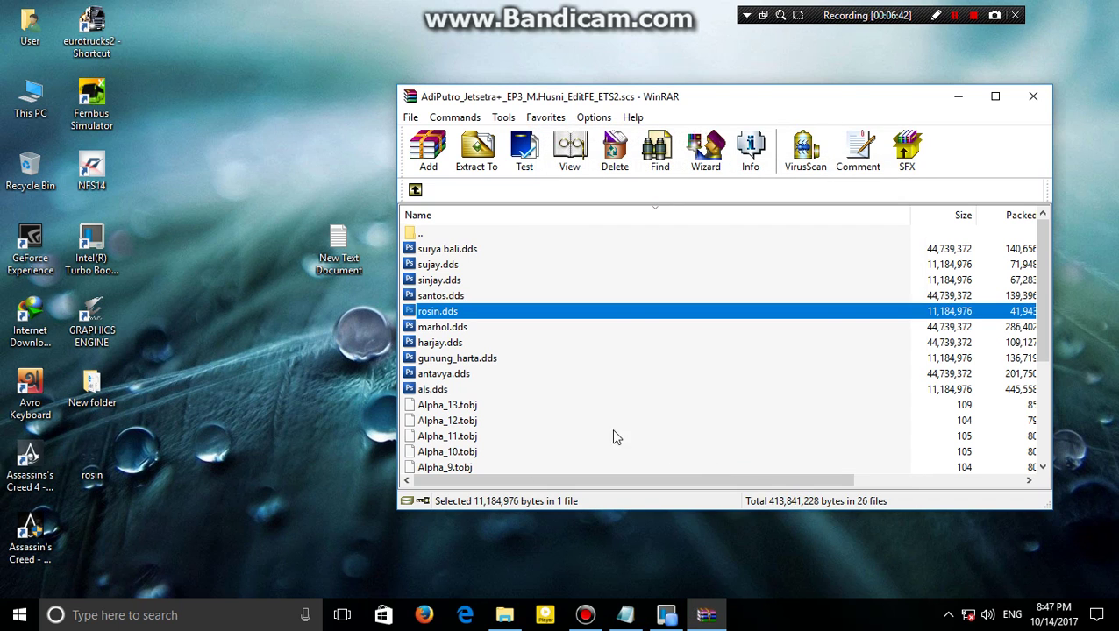
left_click(270, 465)
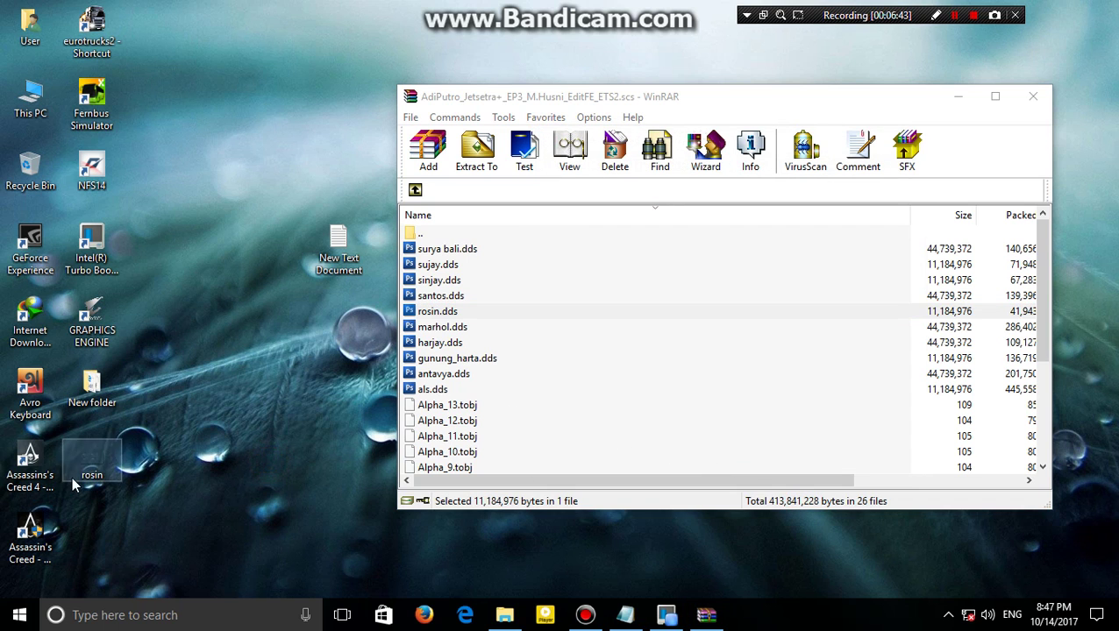
Open the replaced rosin.dds from the archive in Photoshop without MIP maps and examine its canvas at several magnifications
double_click(430, 311)
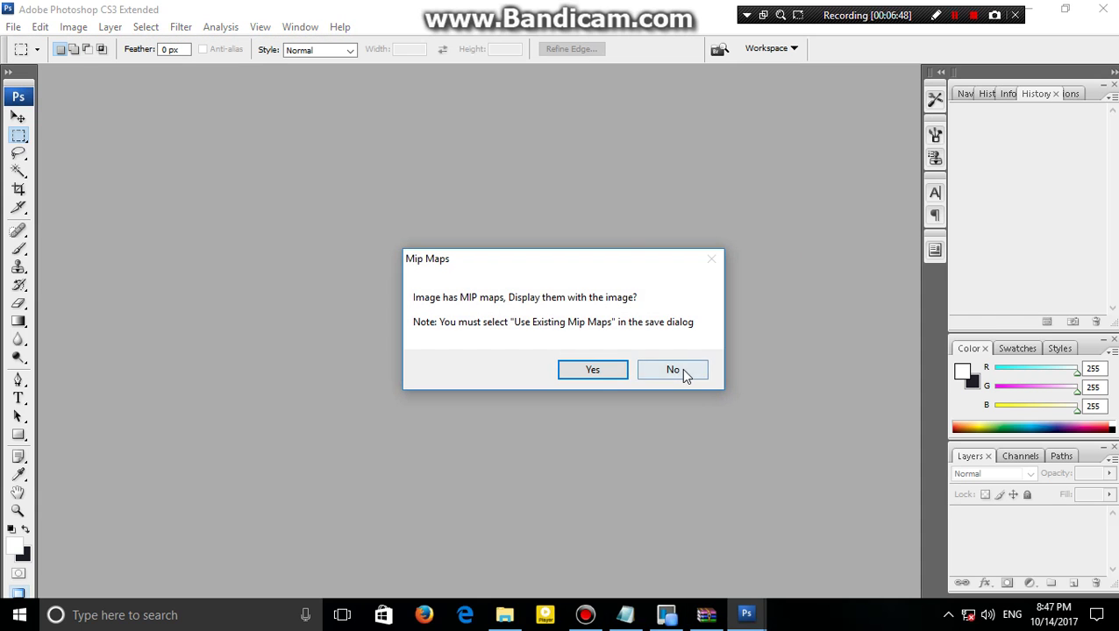
left_click(683, 370)
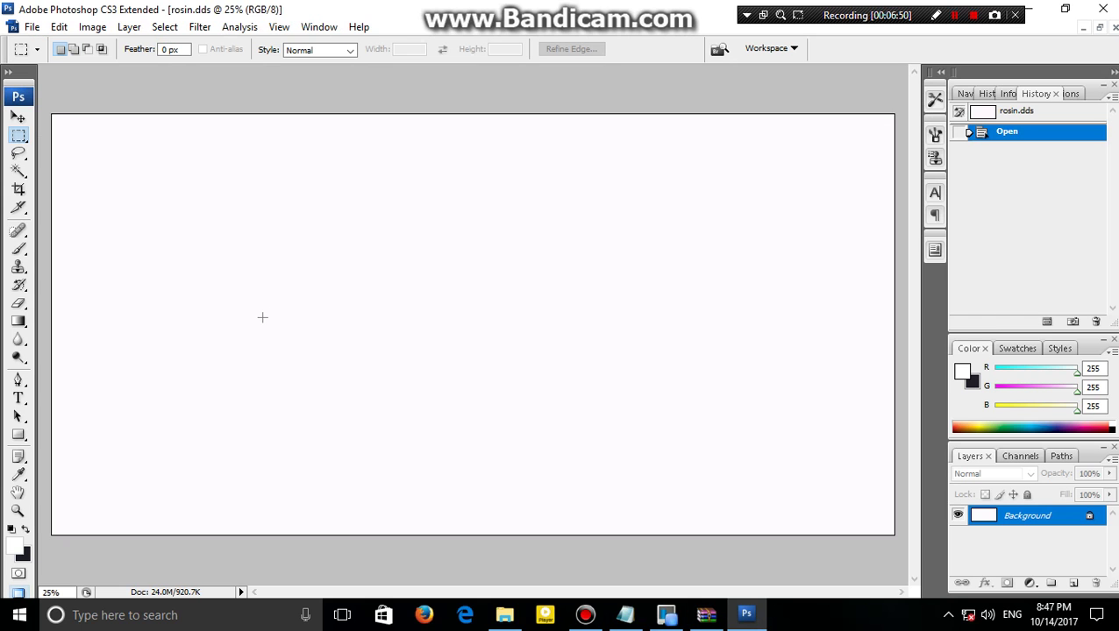
left_click(289, 321)
left_click(518, 287)
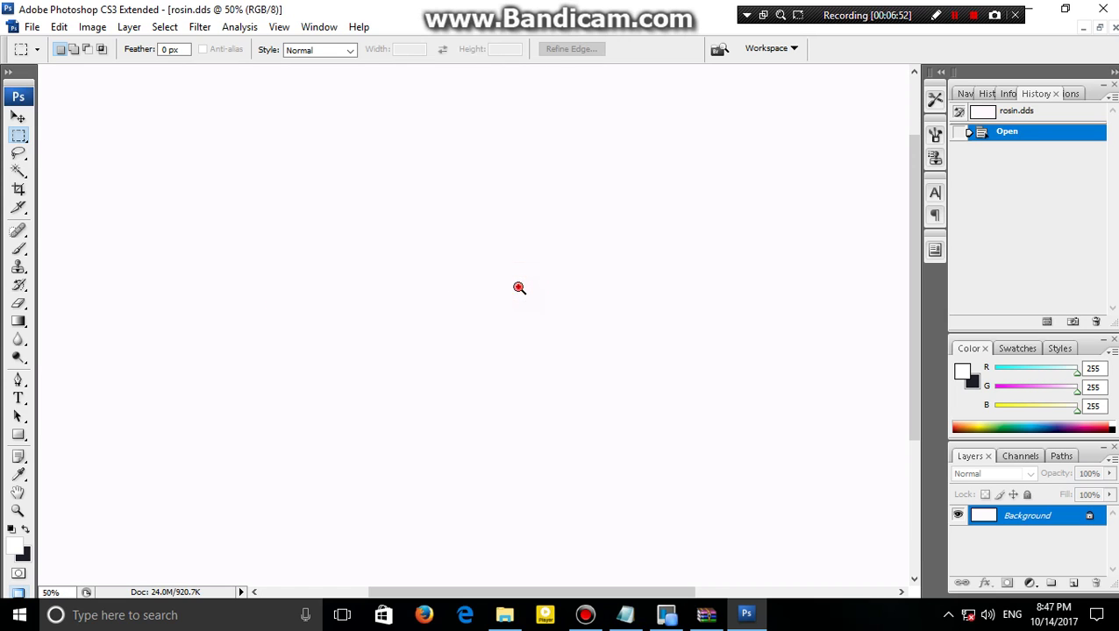
left_click(512, 289)
left_click(489, 300)
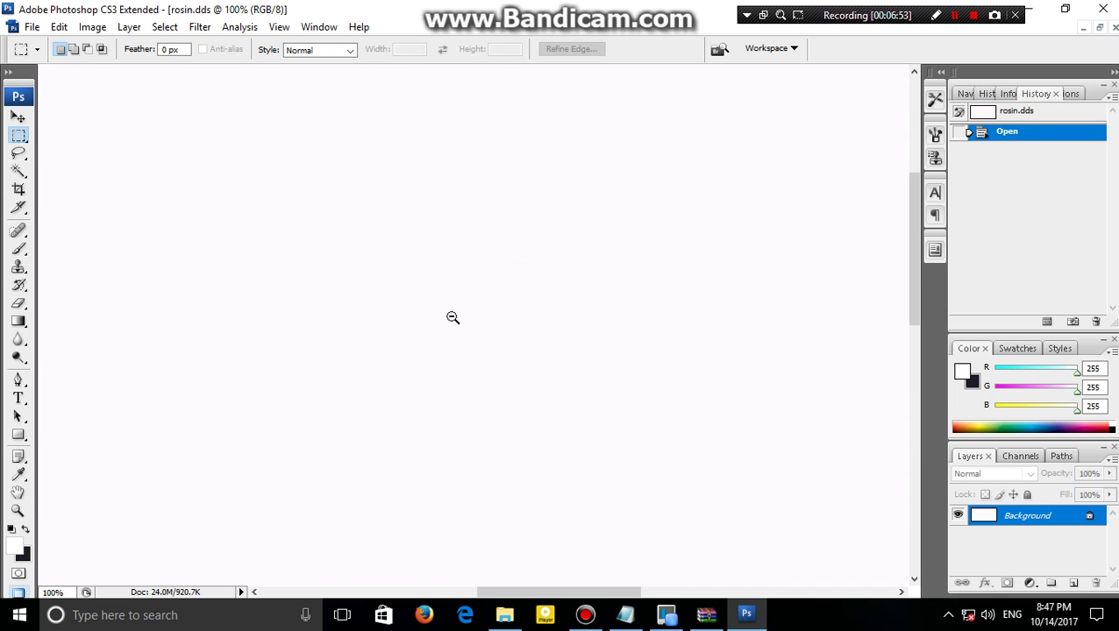
left_click(452, 318, "alt")
left_click(452, 317, "alt")
left_click(452, 318, "alt")
left_click(453, 317, "alt")
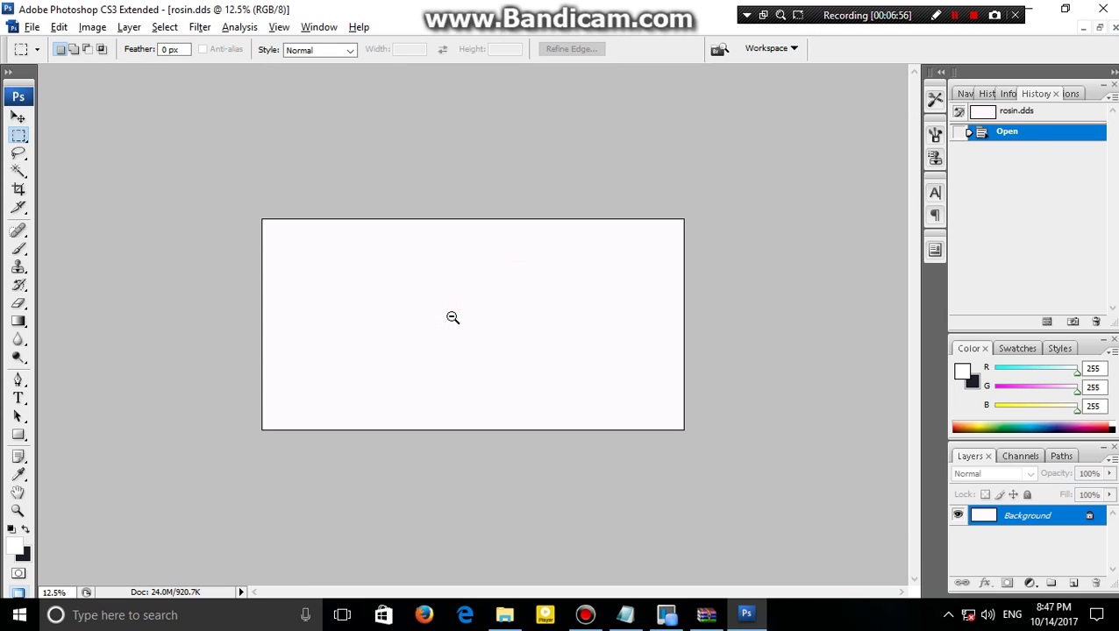
Quit Photoshop and minimize the WinRAR archive window to the desktop
key("ctrl+q")
left_click(279, 376)
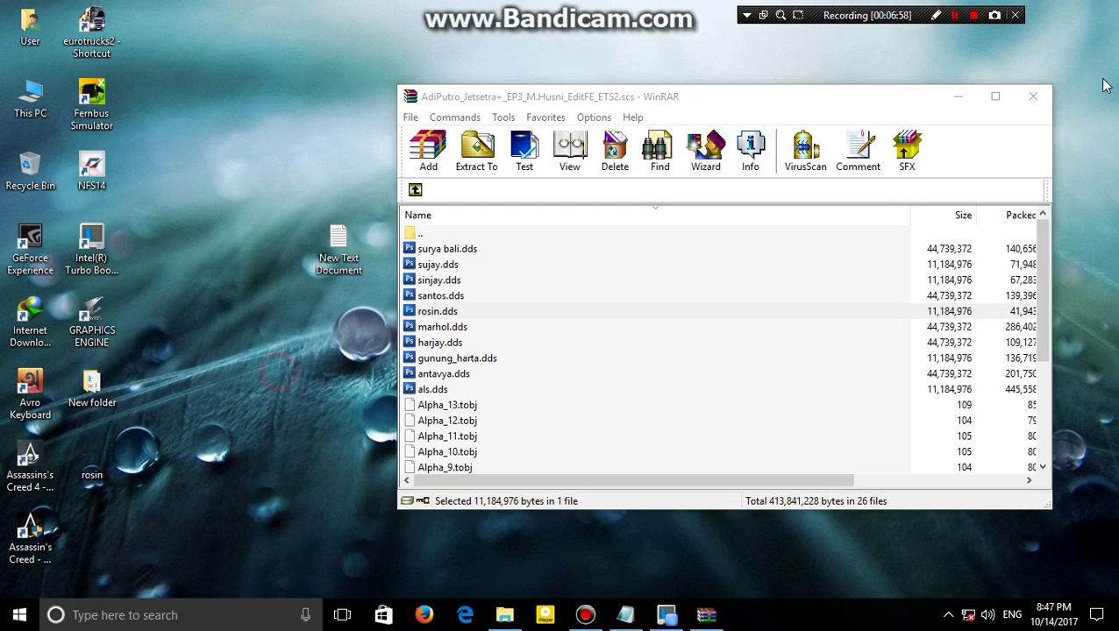
left_click(957, 96)
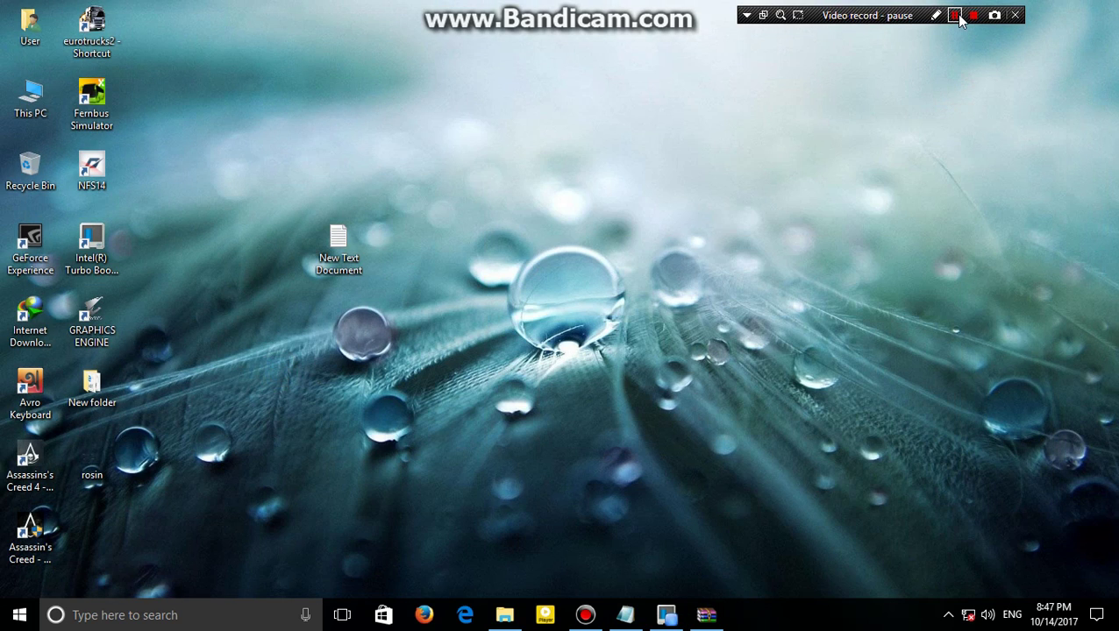